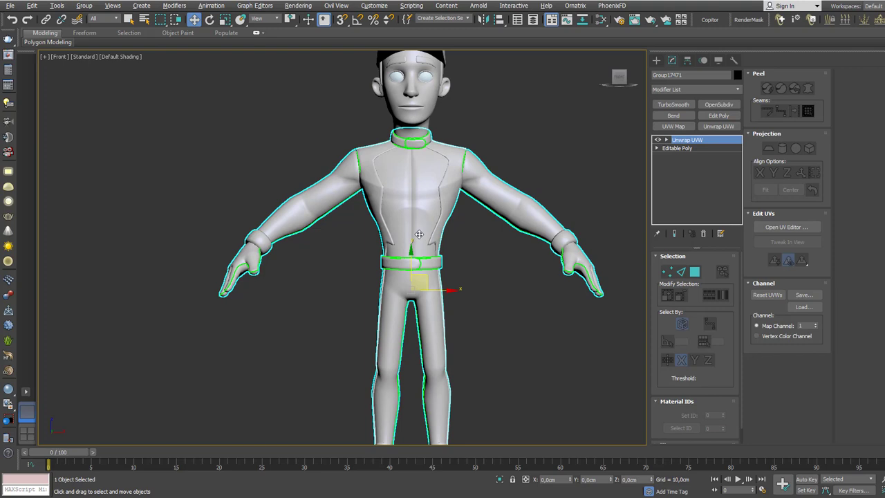
pyautogui.scroll(4, 417, 242)
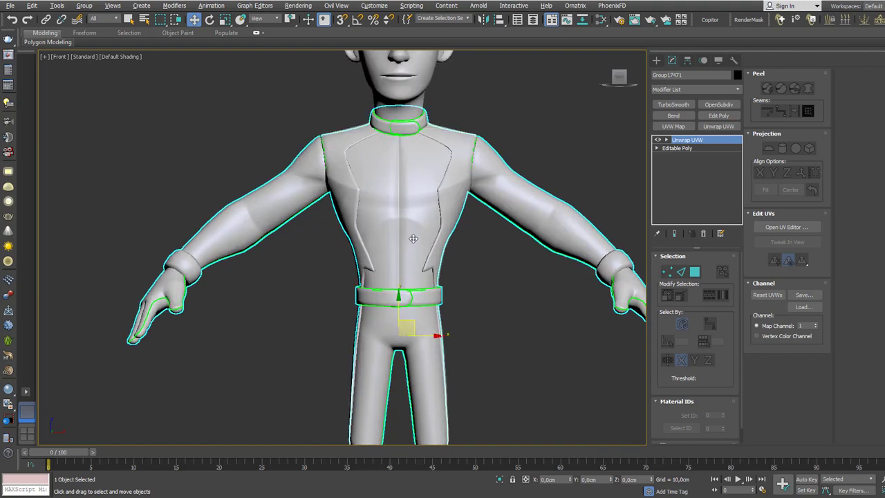
pyautogui.scroll(-7, 475, 260)
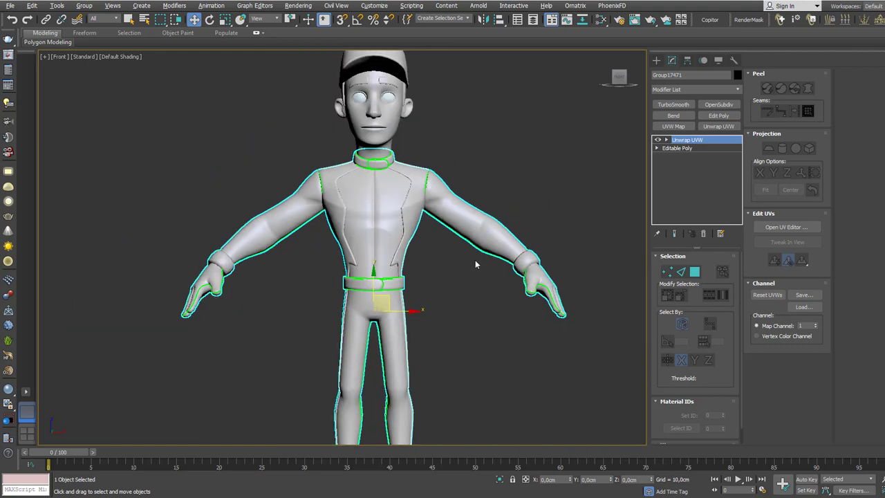
pyautogui.rightClick(427, 253)
pyautogui.click(435, 258)
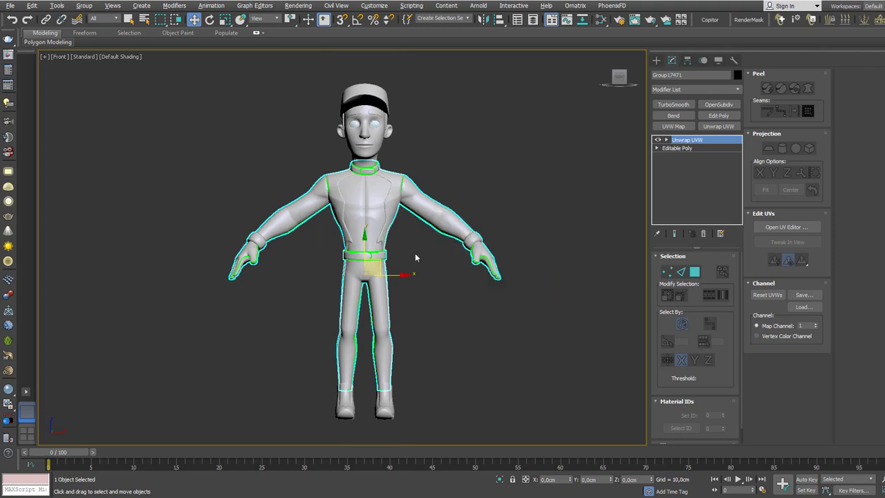
pyautogui.click(407, 252)
pyautogui.click(366, 217)
# Step: Open the UV editor for the suit's Unwrap UVW modifier and view the UV layout beside the character with sub-object selection off
pyautogui.click(786, 228)
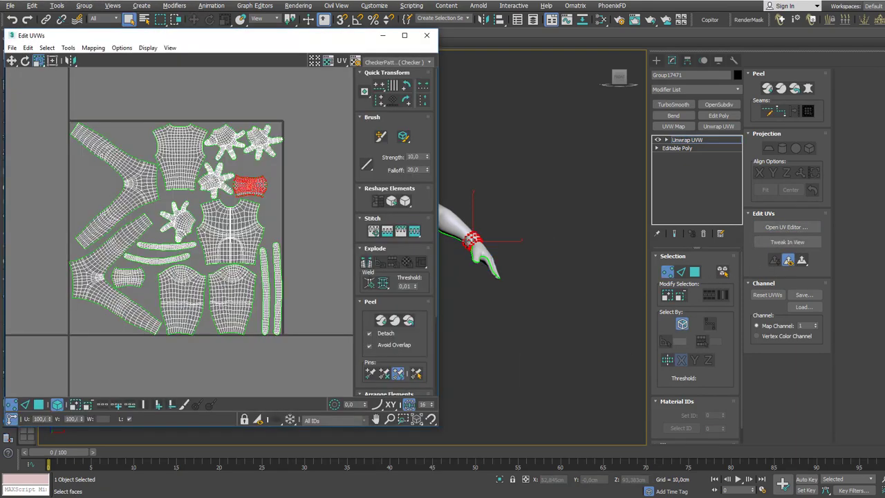
pyautogui.moveTo(473, 241); pyautogui.dragTo(592, 240, button='middle')
pyautogui.click(700, 141)
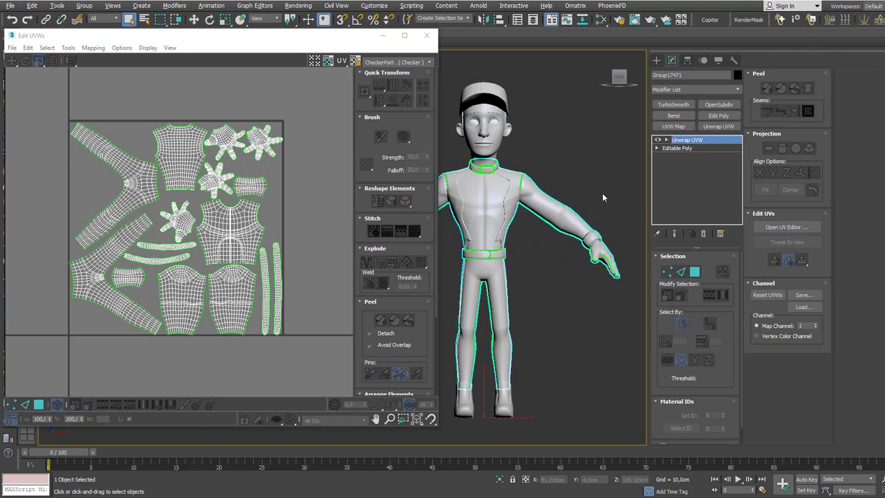
pyautogui.press('w')
pyautogui.moveTo(534, 256); pyautogui.dragTo(563, 251, button='middle')
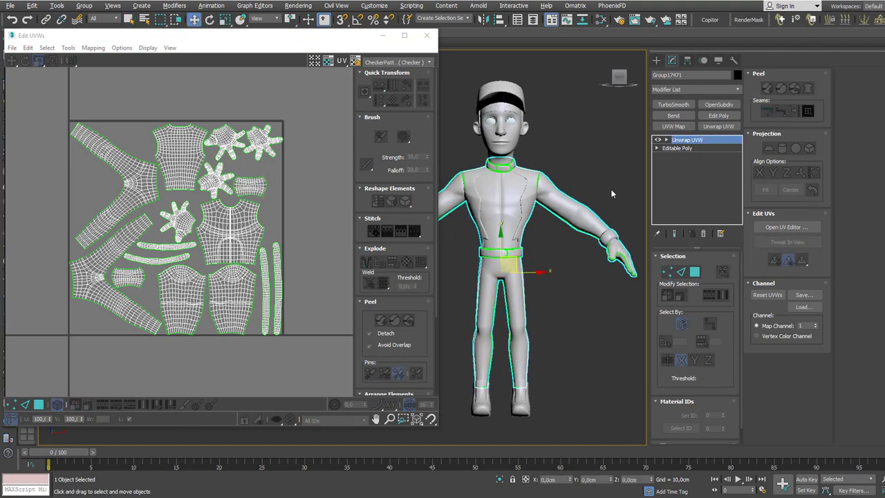
pyautogui.scroll(3, 258, 255)
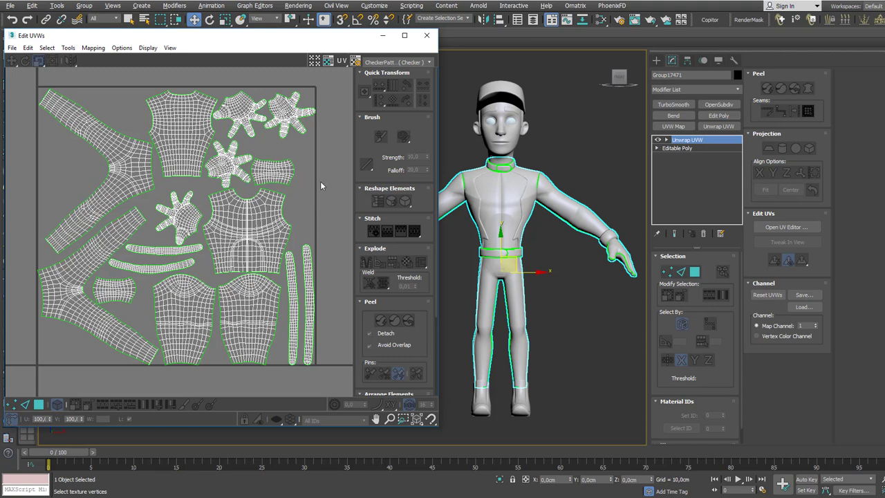
# Step: Show the checker material on the character in the viewport, and close the material and UV editors
pyautogui.press('m')
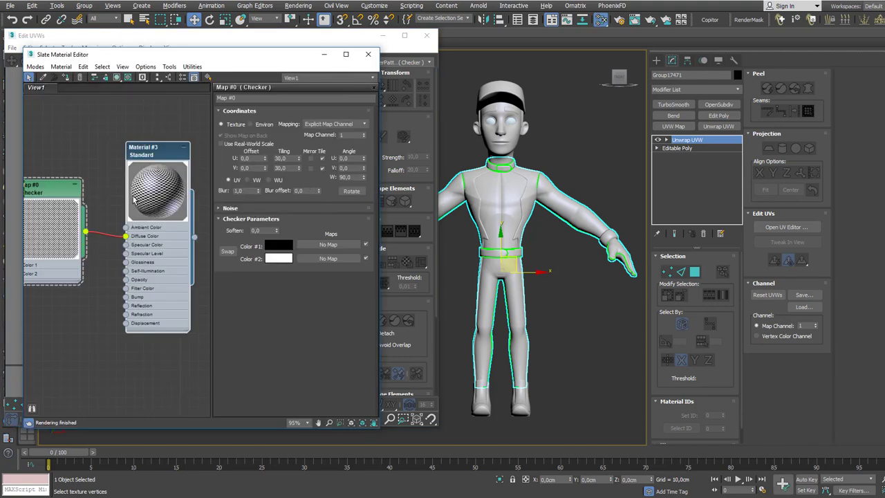
pyautogui.click(117, 77)
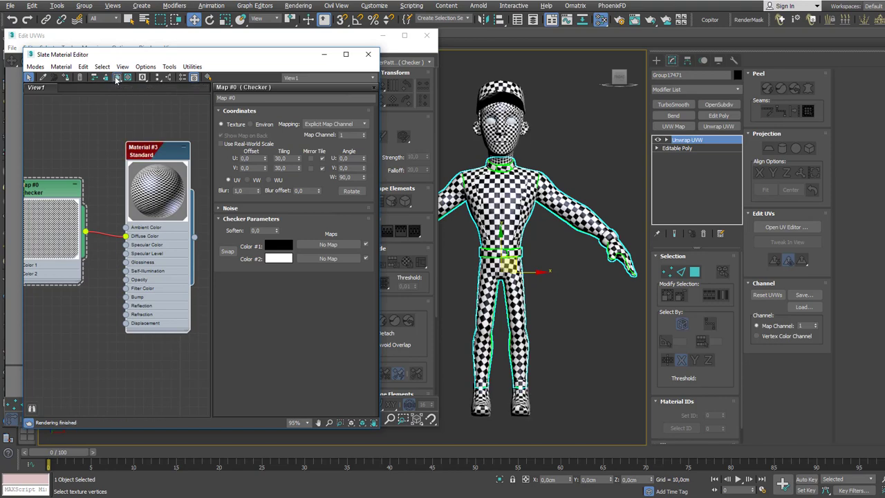
pyautogui.click(368, 54)
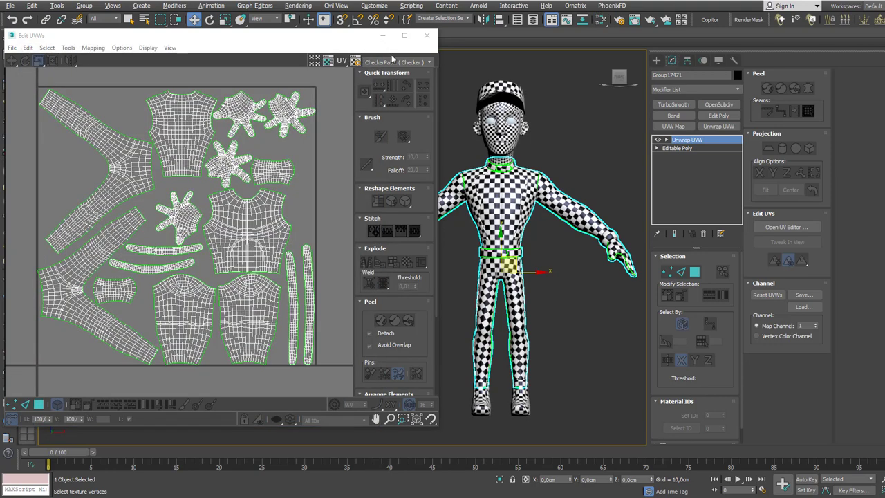
pyautogui.click(426, 36)
# Step: Isolate the suit mesh in the viewport and reopen its UV editor
pyautogui.scroll(5, 542, 227)
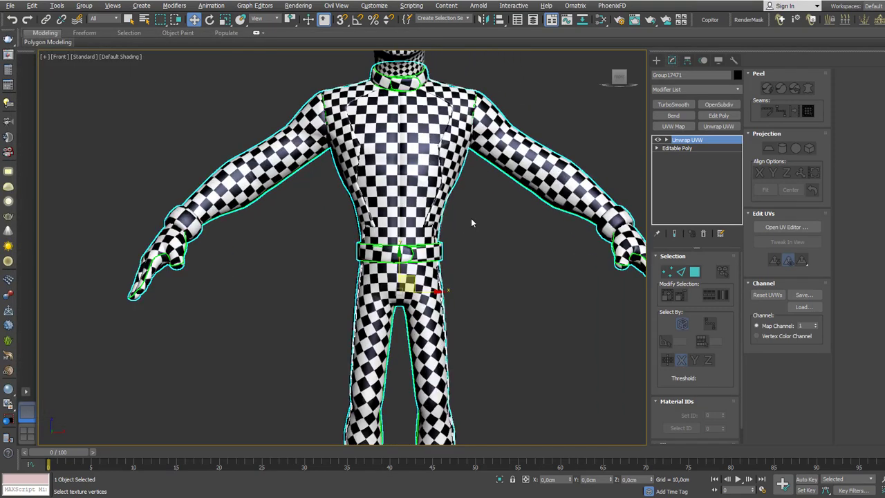
pyautogui.scroll(-3, 407, 162)
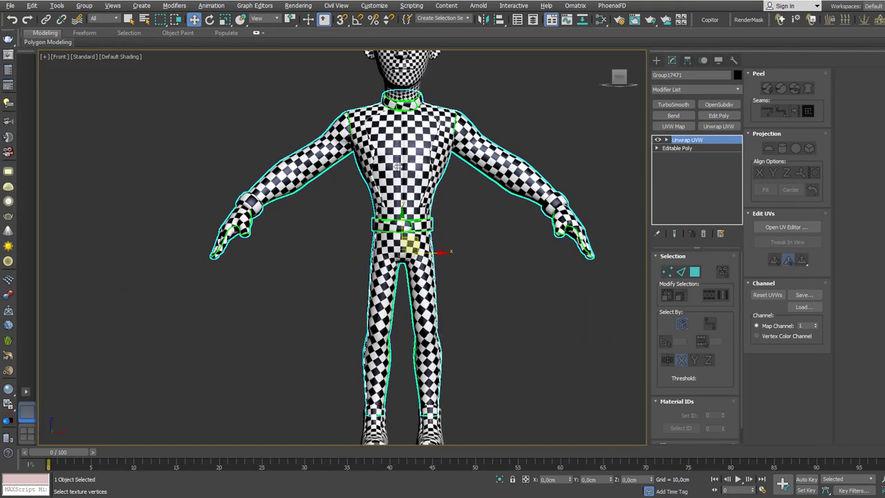
pyautogui.hotkey('alt', 'q')
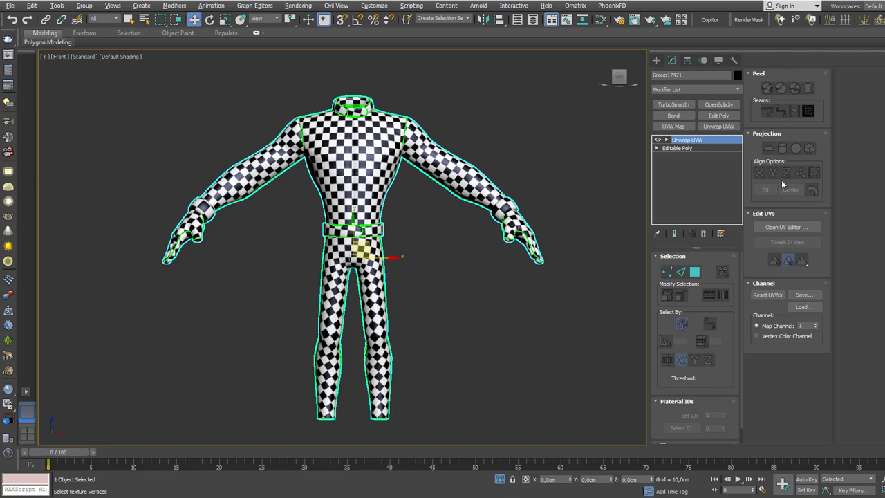
pyautogui.click(779, 228)
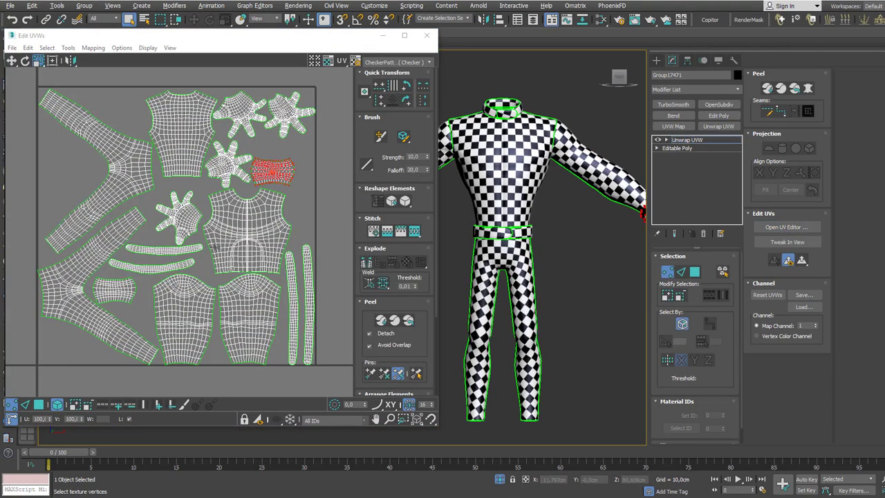
# Step: Clear the UV selection, and resize and move the UV editor window to fit beside the suit in the viewport
pyautogui.click(284, 216)
pyautogui.scroll(3, 211, 202)
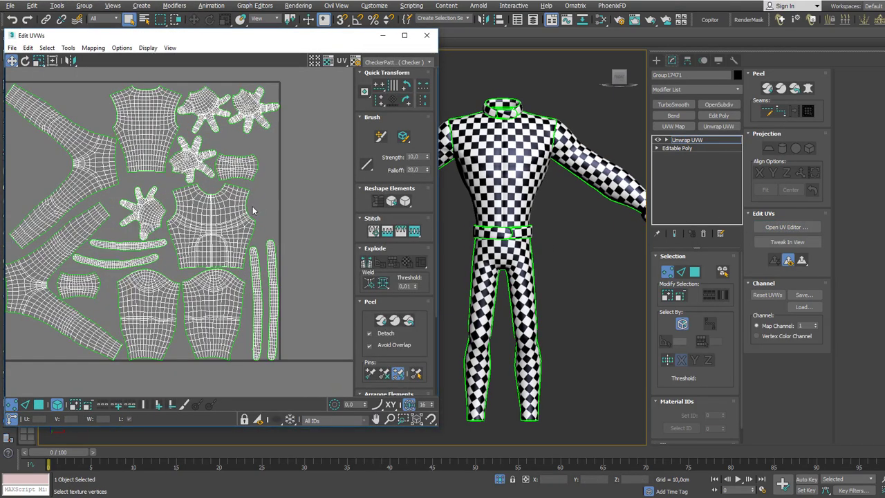
pyautogui.moveTo(256, 193)
pyautogui.mouseDown(button='middle')
pyautogui.moveTo(297, 211)
pyautogui.moveTo(275, 205)
pyautogui.mouseUp(button='middle')
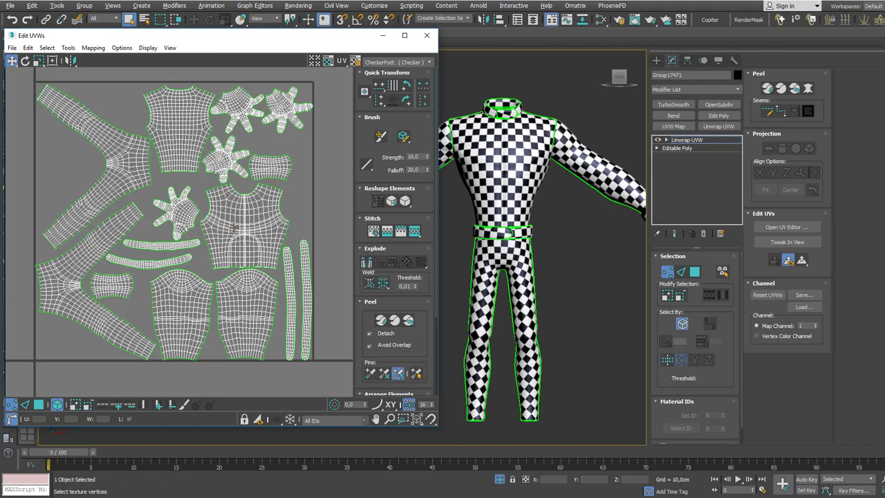
pyautogui.moveTo(278, 339); pyautogui.dragTo(277, 345, button='middle')
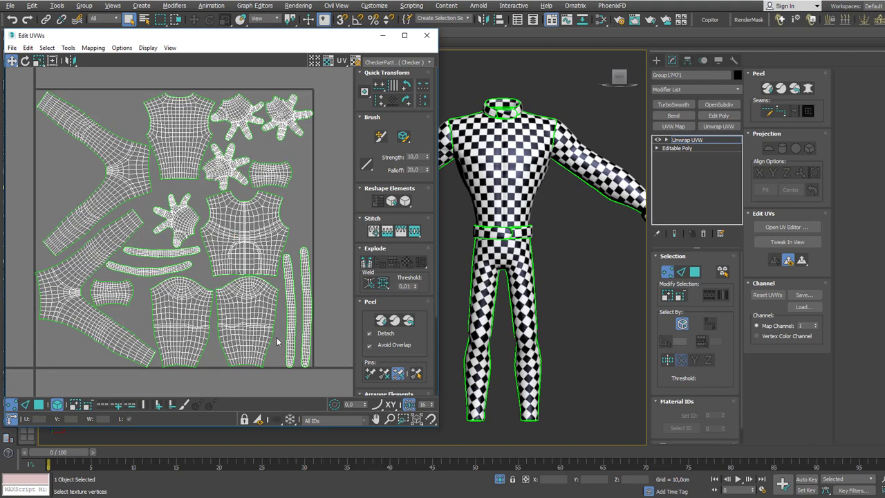
pyautogui.moveTo(437, 426); pyautogui.dragTo(443, 446)
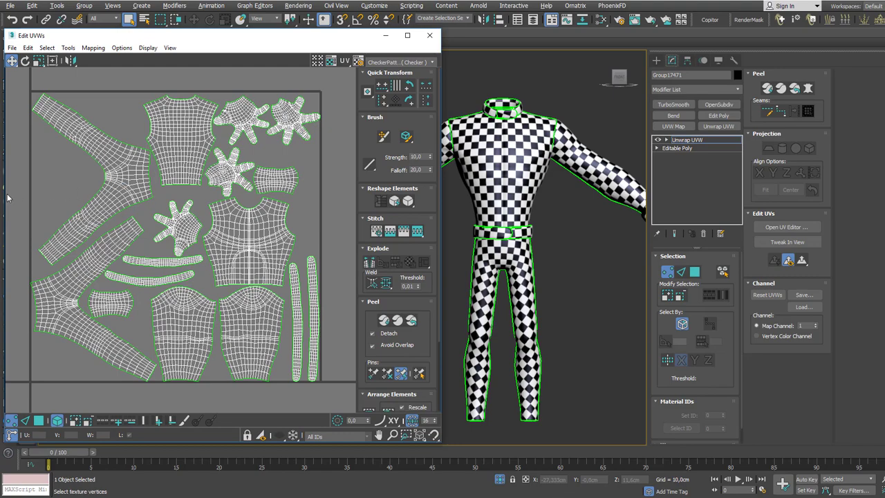
pyautogui.moveTo(5, 193); pyautogui.dragTo(38, 195)
pyautogui.moveTo(125, 30); pyautogui.dragTo(125, 52)
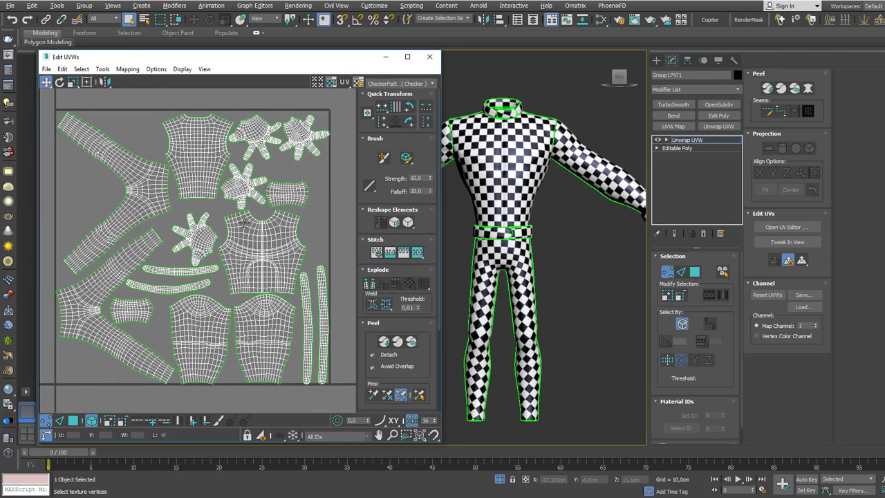
# Step: Set the UV editor to the Move tool and change its selection level from vertex to polygon
pyautogui.rightClick(214, 207)
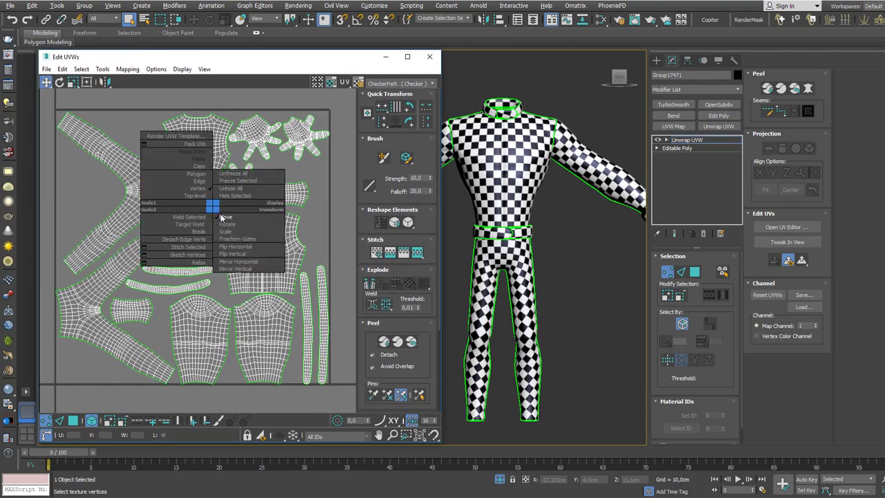
pyautogui.click(219, 213)
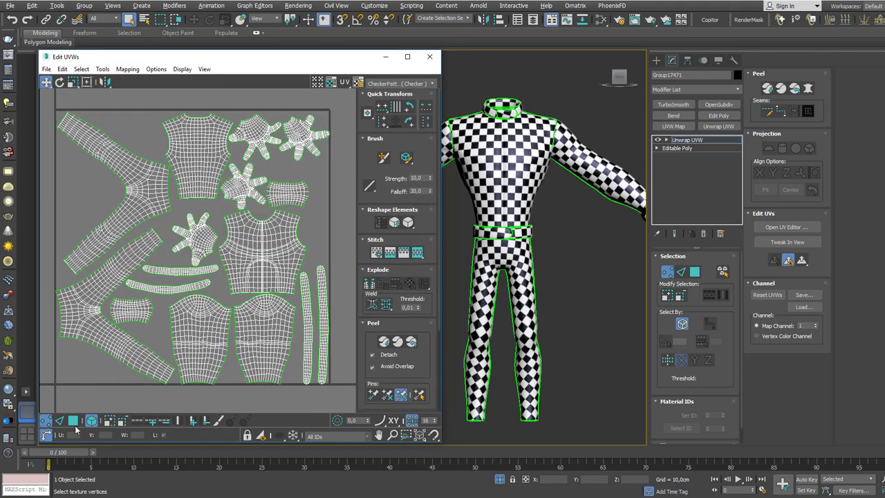
pyautogui.click(256, 250)
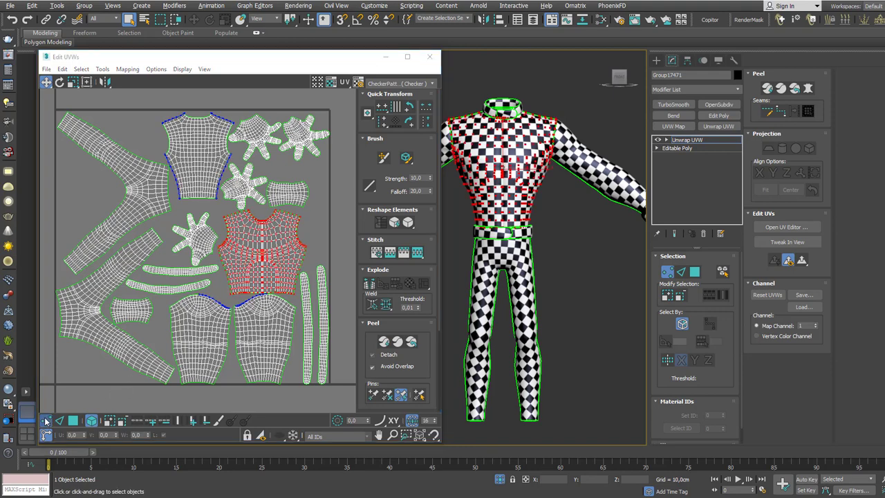
pyautogui.click(74, 421)
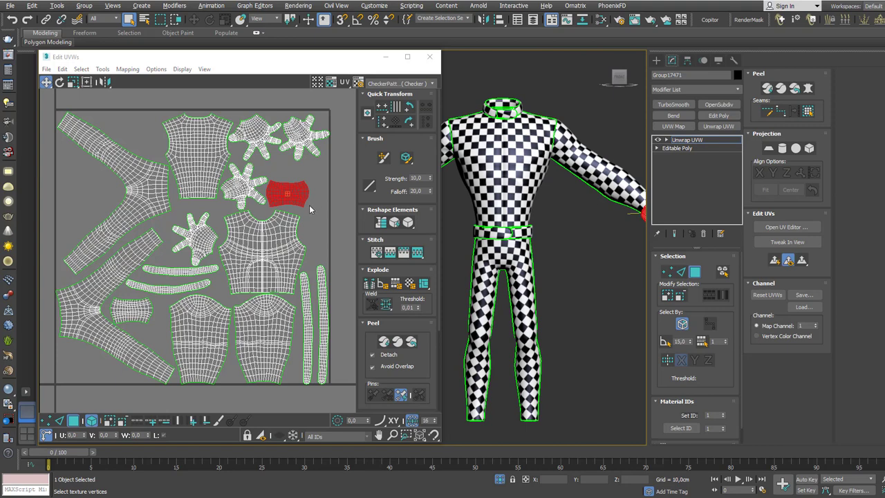
# Step: Select the front torso shell and a long belt strip in turn to check which parts of the suit they cover
pyautogui.click(273, 244)
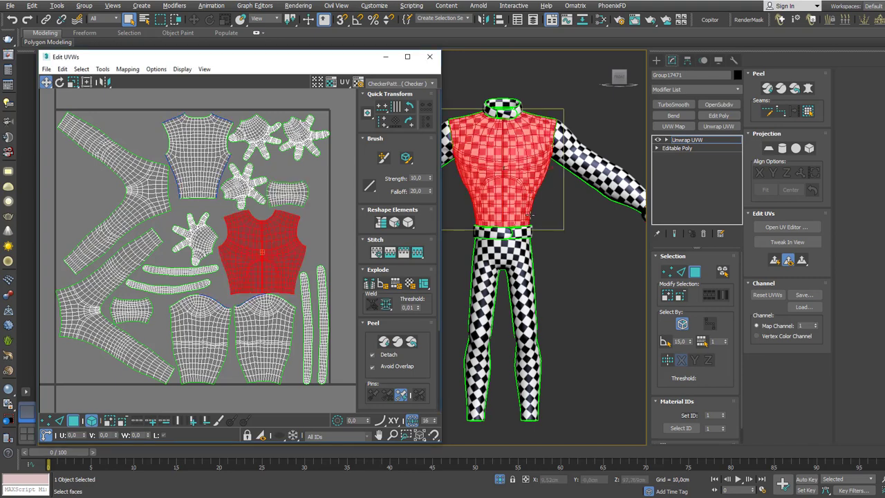
pyautogui.scroll(-3, 530, 214)
pyautogui.keyDown('alt'); pyautogui.moveTo(580, 218); pyautogui.dragTo(599, 222, button='middle'); pyautogui.keyUp('alt')
pyautogui.click(600, 222)
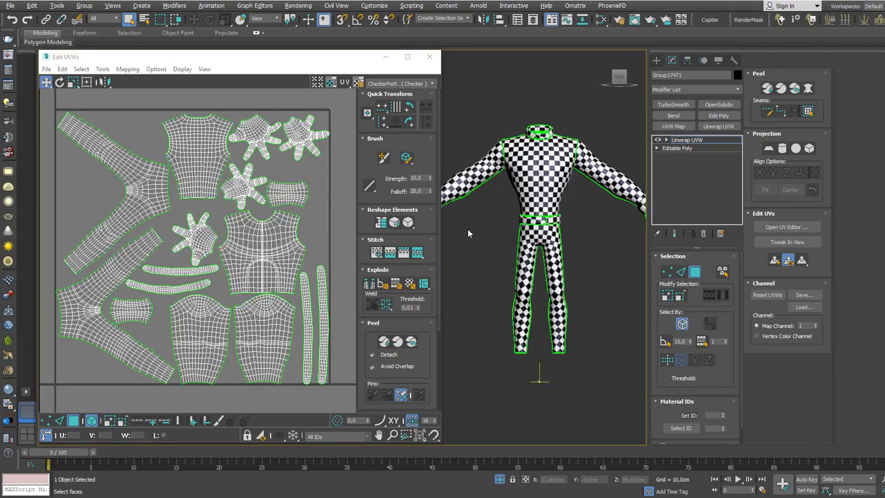
pyautogui.click(274, 252)
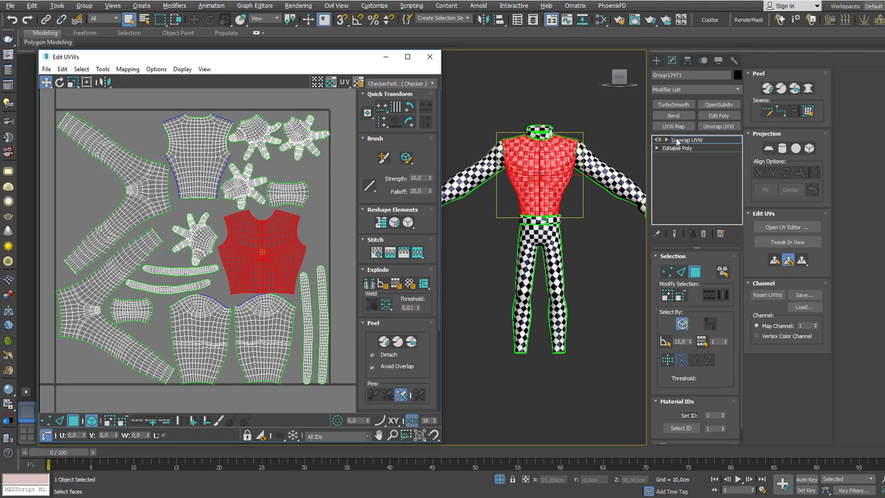
pyautogui.click(592, 232)
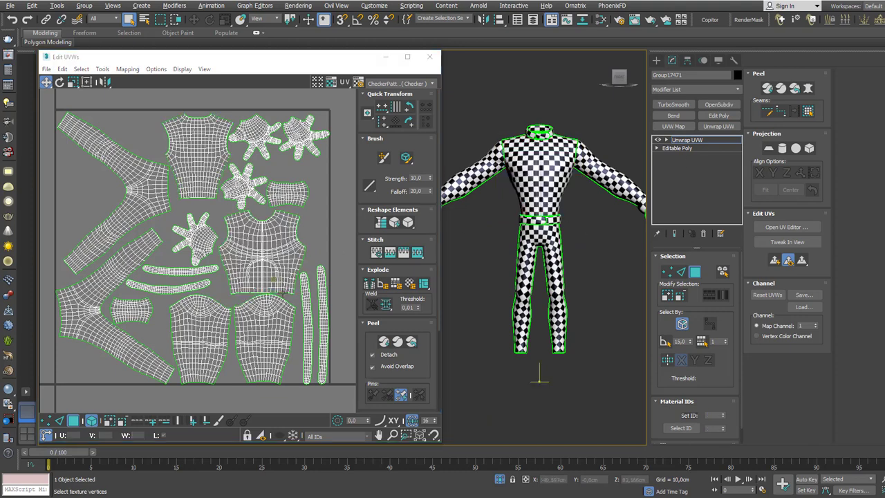
pyautogui.click(304, 296)
pyautogui.click(321, 294)
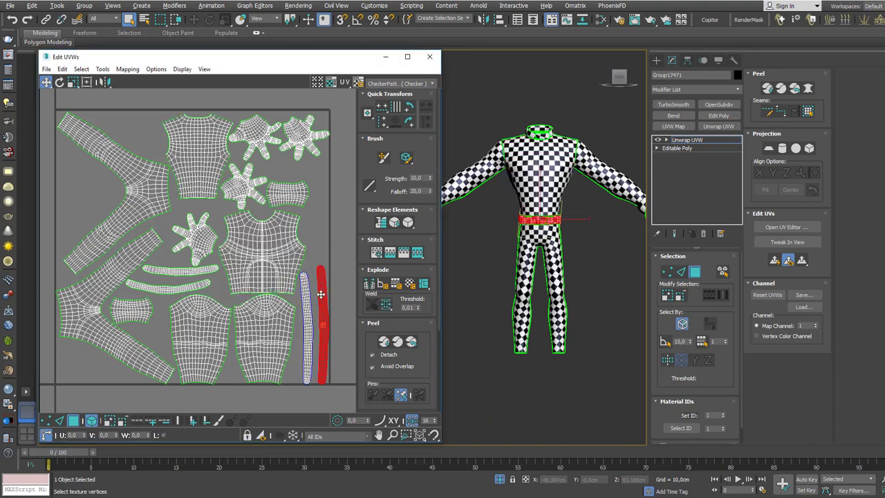
pyautogui.click(327, 242)
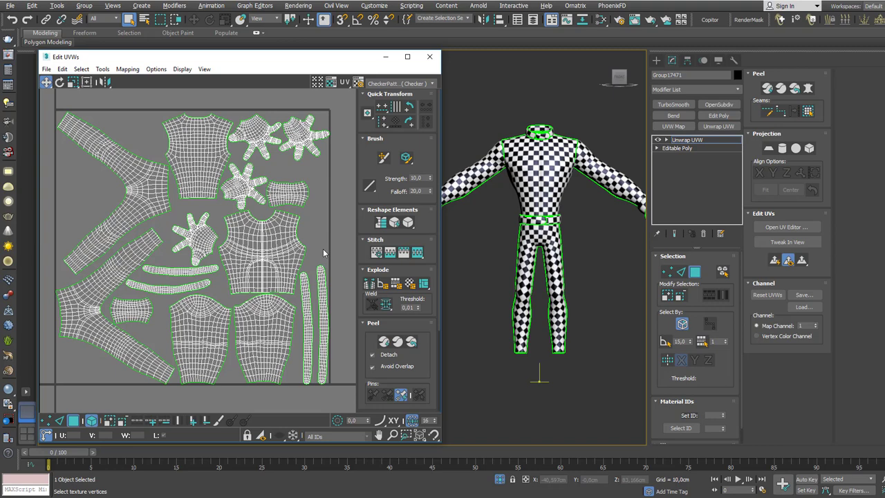
# Step: Enlarge the UV editor window to full height and widen it so the whole UV layout fits
pyautogui.moveTo(324, 253); pyautogui.dragTo(328, 256, button='middle')
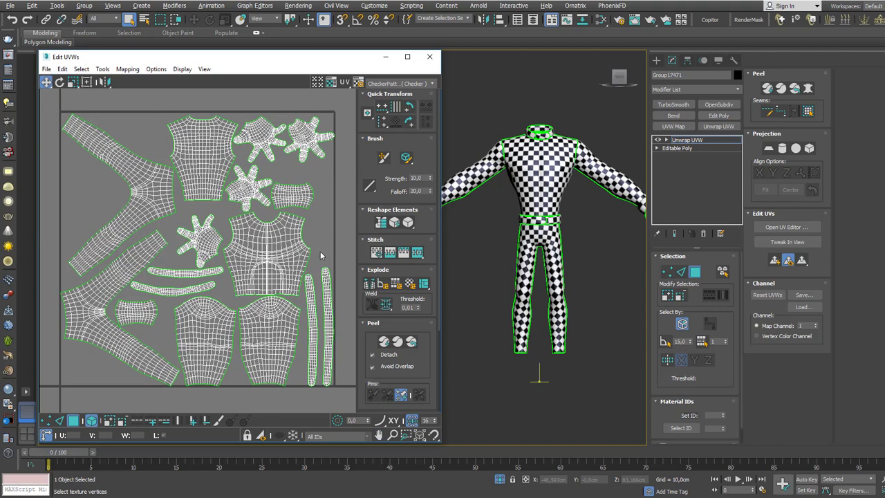
pyautogui.doubleClick(336, 53)
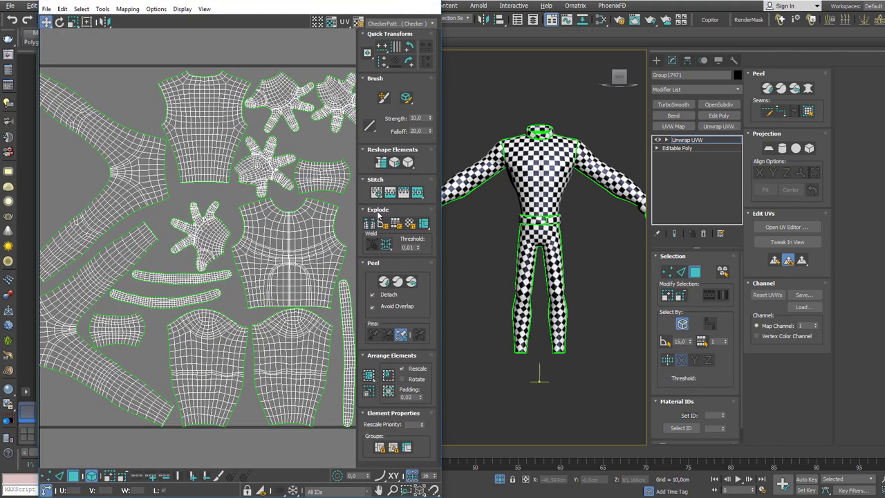
pyautogui.moveTo(443, 246); pyautogui.dragTo(807, 246)
pyautogui.scroll(5, 595, 245)
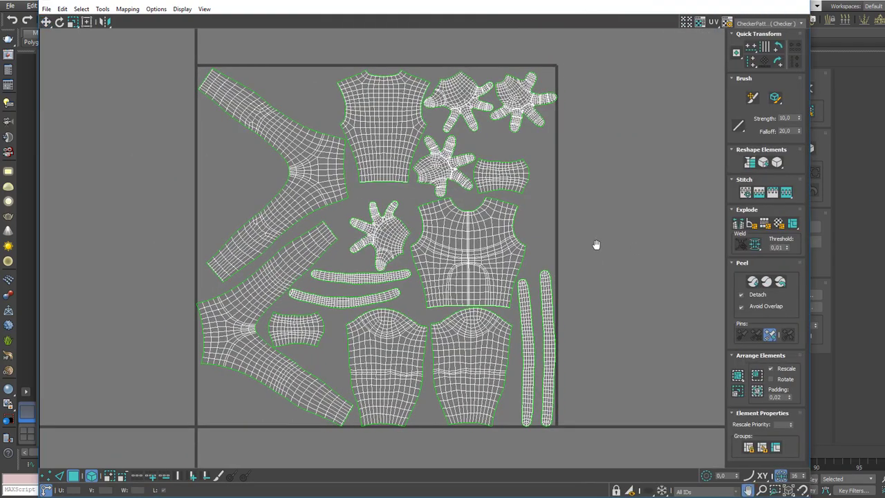
pyautogui.scroll(-3, 506, 225)
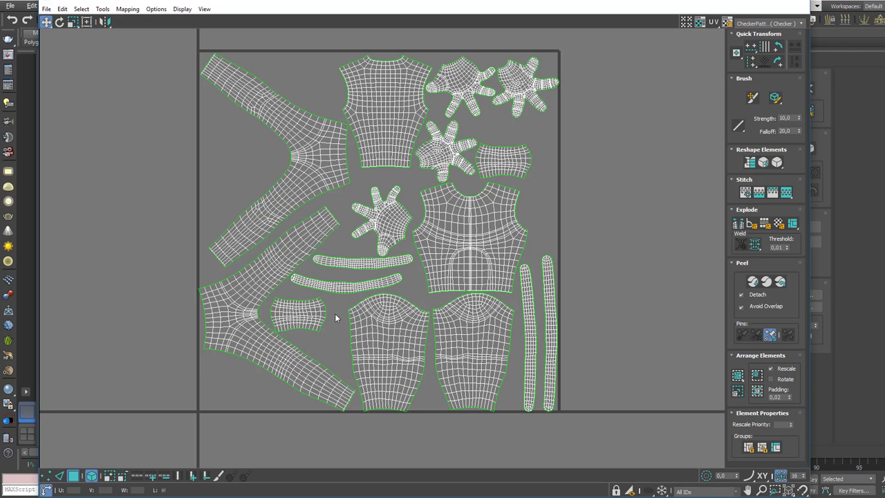
# Step: Select the two V-shaped trouser shells in turn to examine their shared seams
pyautogui.click(296, 170)
pyautogui.click(286, 254)
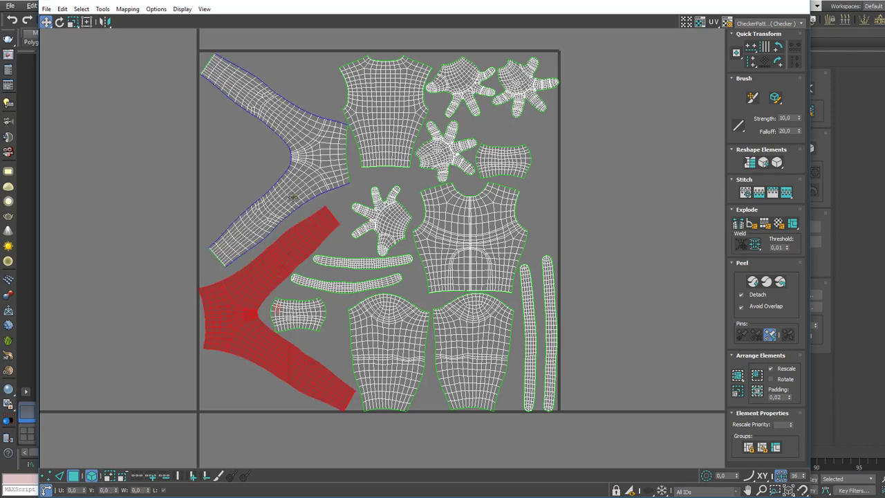
pyautogui.click(293, 195)
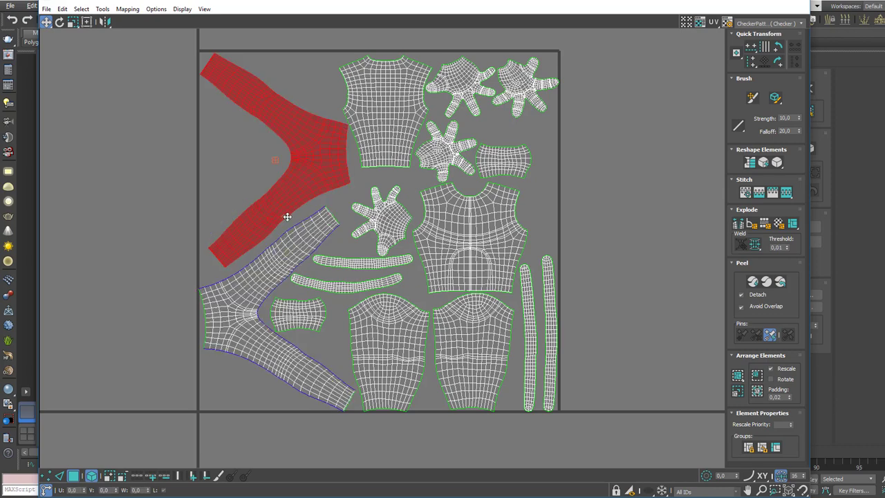
# Step: Select the back and front torso shells together to compare the two halves of the suit's upper body
pyautogui.click(292, 231)
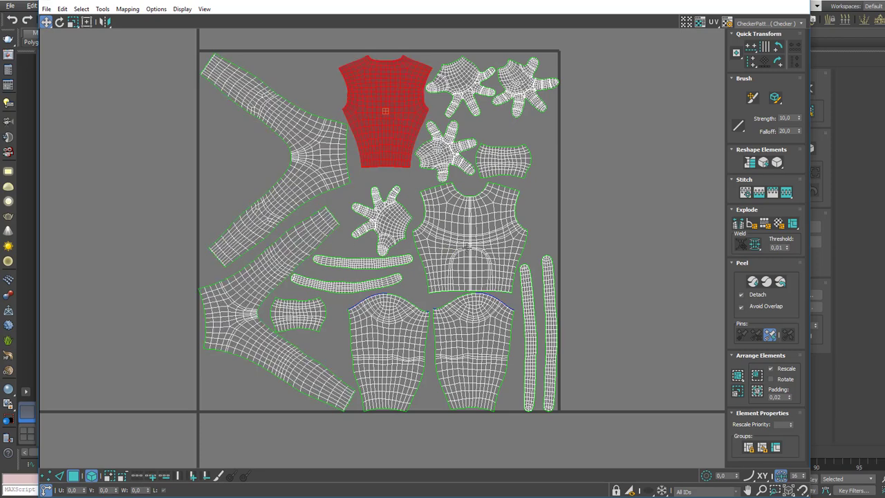
pyautogui.keyDown('ctrl'); pyautogui.click(467, 248); pyautogui.keyUp('ctrl')
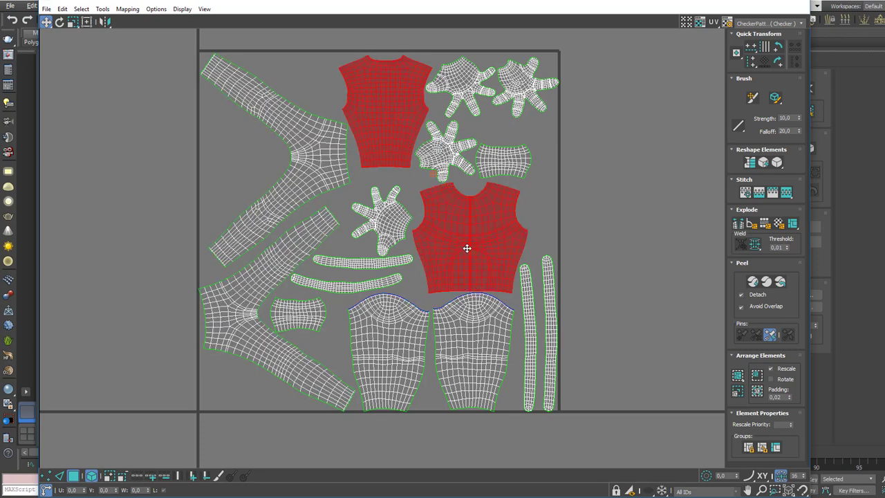
pyautogui.click(552, 212)
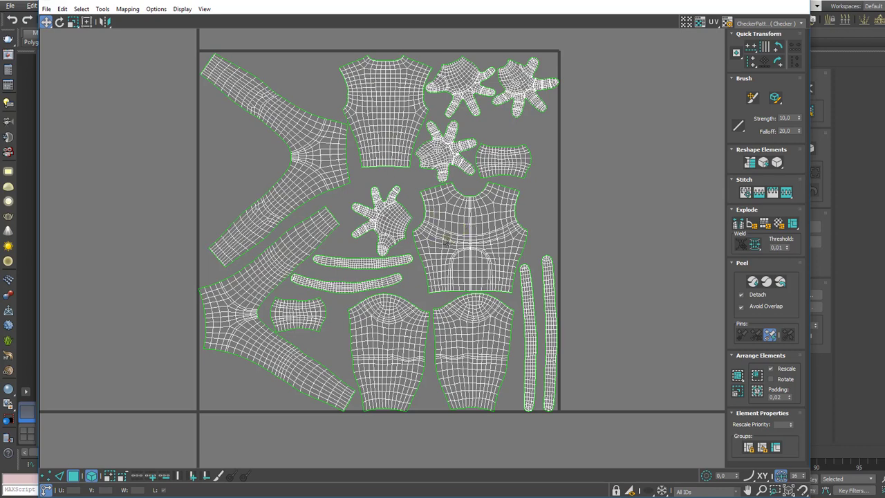
# Step: Select the four hand-shaped glove shells one after another to see which ones share seams
pyautogui.moveTo(447, 272); pyautogui.dragTo(430, 239, button='middle')
pyautogui.click(433, 124)
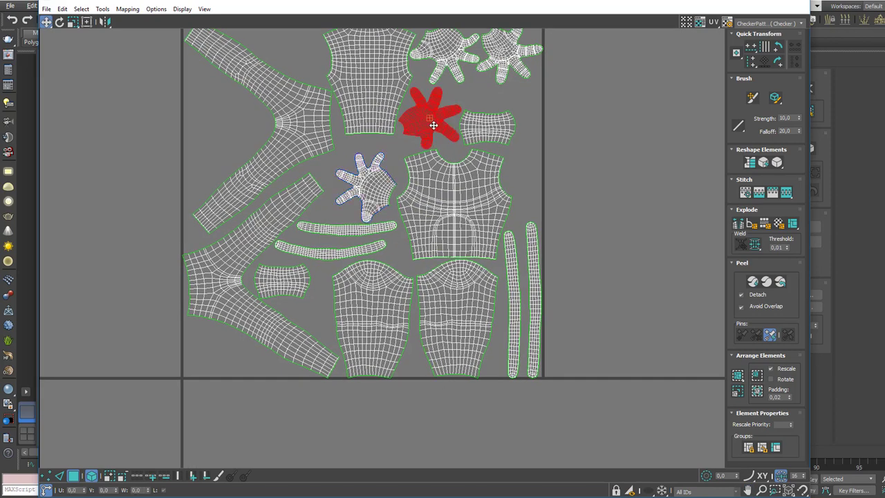
pyautogui.click(386, 183)
pyautogui.click(440, 48)
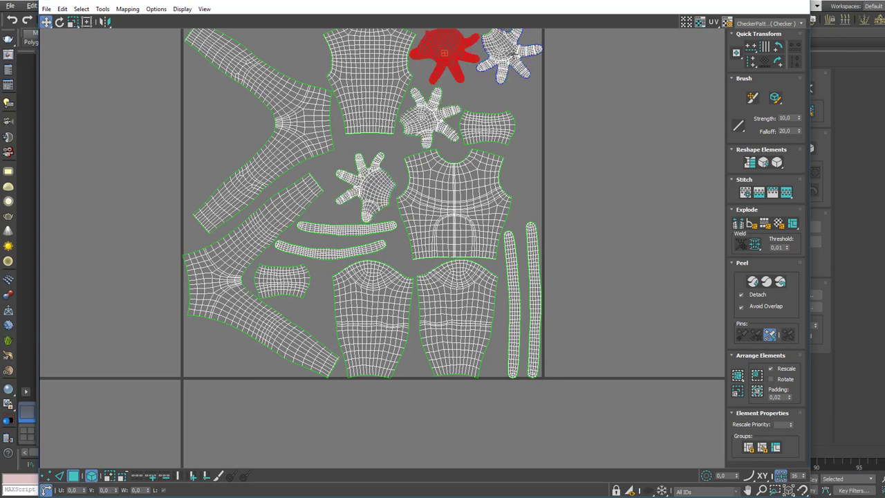
pyautogui.click(513, 55)
pyautogui.moveTo(515, 127); pyautogui.dragTo(491, 190, button='middle')
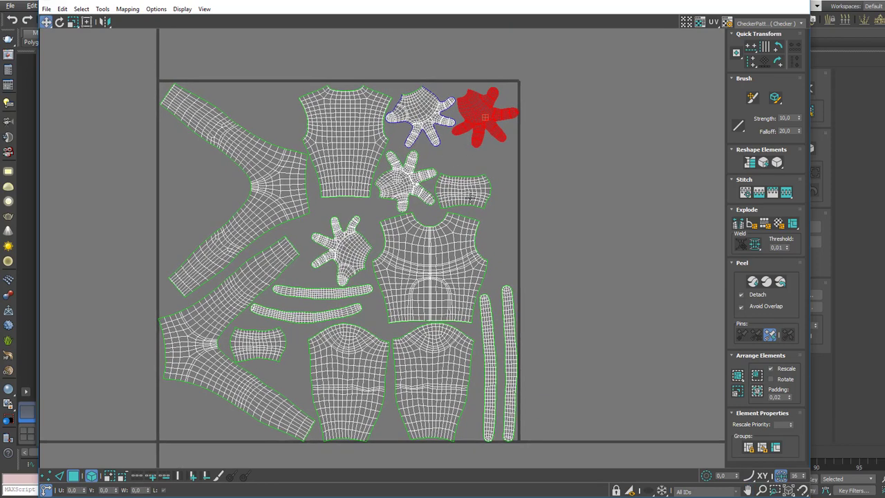
# Step: Select the two short curved strip shells together to examine them as a pair
pyautogui.moveTo(478, 257); pyautogui.dragTo(460, 191, button='middle')
pyautogui.moveTo(489, 280); pyautogui.dragTo(473, 284)
pyautogui.moveTo(284, 261); pyautogui.dragTo(299, 226)
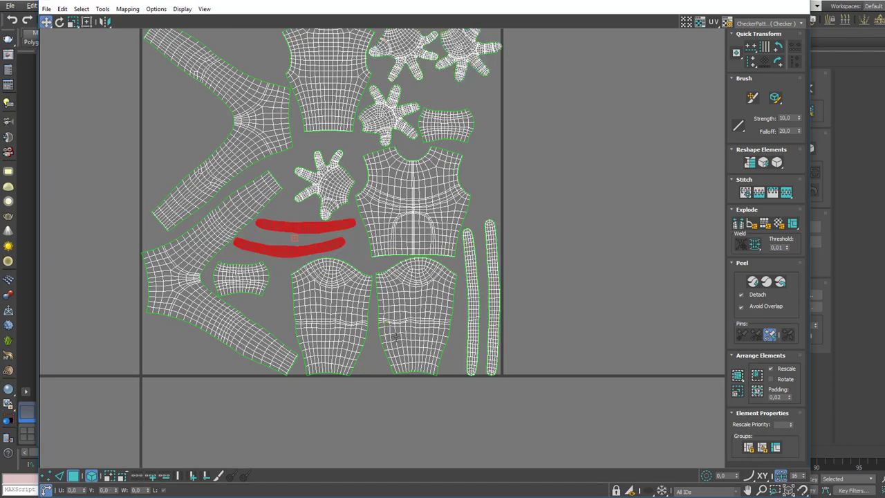
# Step: Select the two sleeve shells together and then one at a time to examine how they match
pyautogui.click(335, 299)
pyautogui.scroll(-4, 362, 299)
pyautogui.scroll(2, 357, 345)
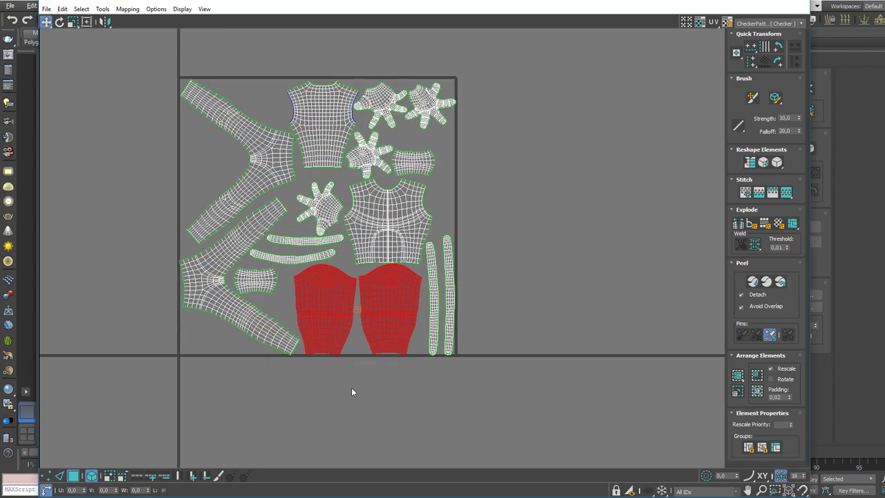
pyautogui.click(351, 388)
pyautogui.click(381, 317)
pyautogui.click(349, 316)
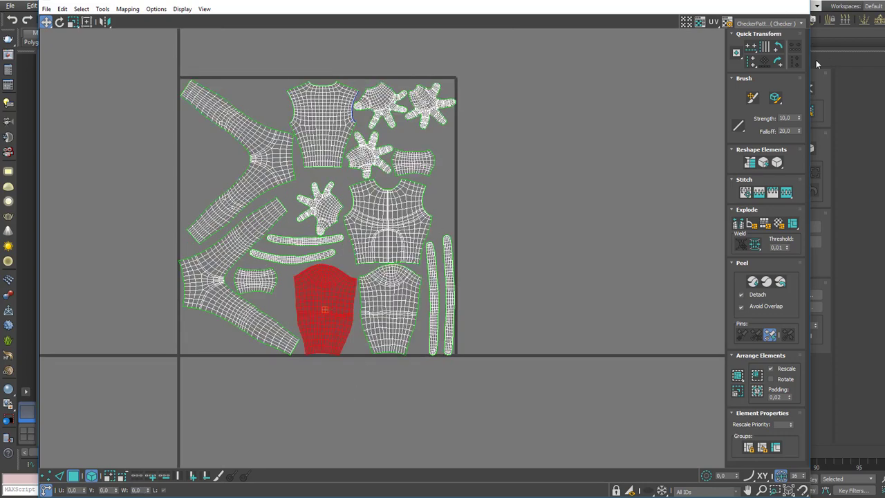
# Step: Narrow the UV editor window to uncover the suit model and centre the model in the free viewport area
pyautogui.moveTo(812, 61); pyautogui.dragTo(482, 83)
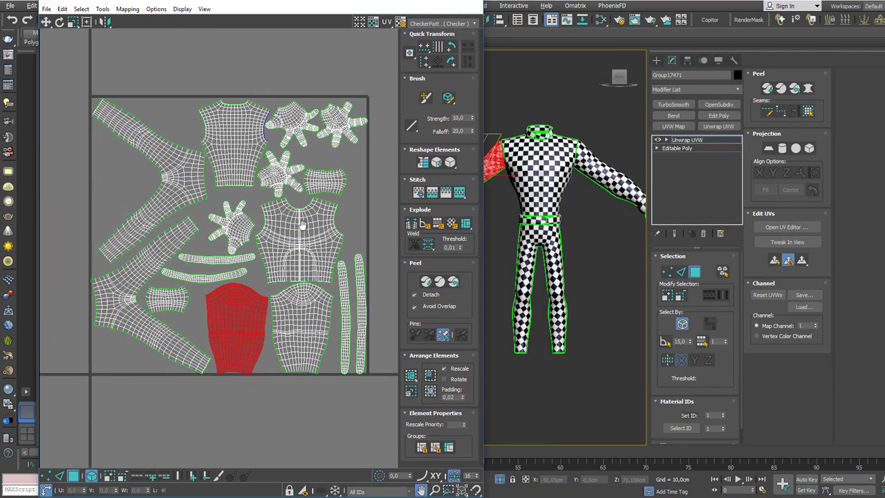
pyautogui.moveTo(484, 278); pyautogui.dragTo(478, 277)
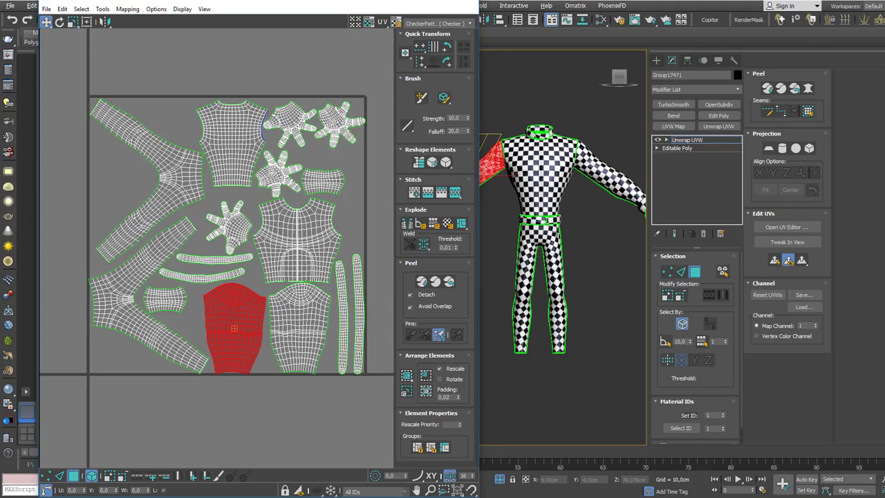
pyautogui.moveTo(507, 271); pyautogui.dragTo(543, 270, button='middle')
# Step: Select the front torso shell and the outer long belt strip in turn to locate them on the model
pyautogui.click(258, 415)
pyautogui.click(275, 232)
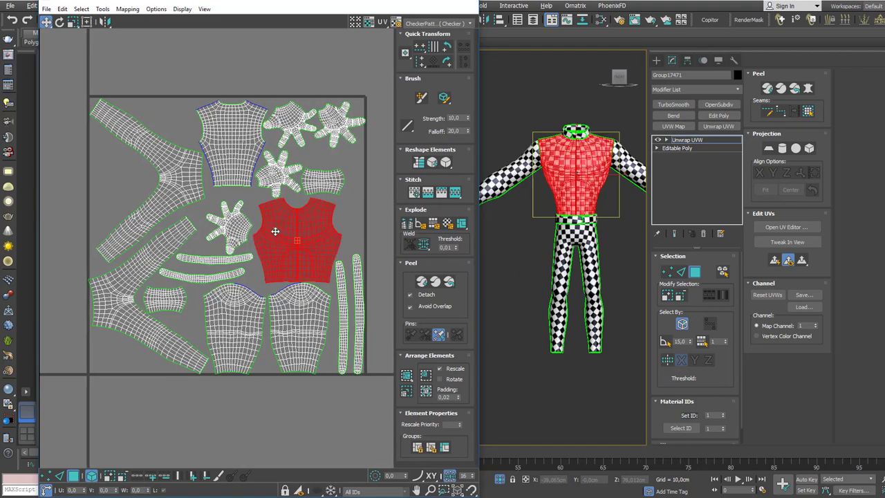
pyautogui.click(360, 302)
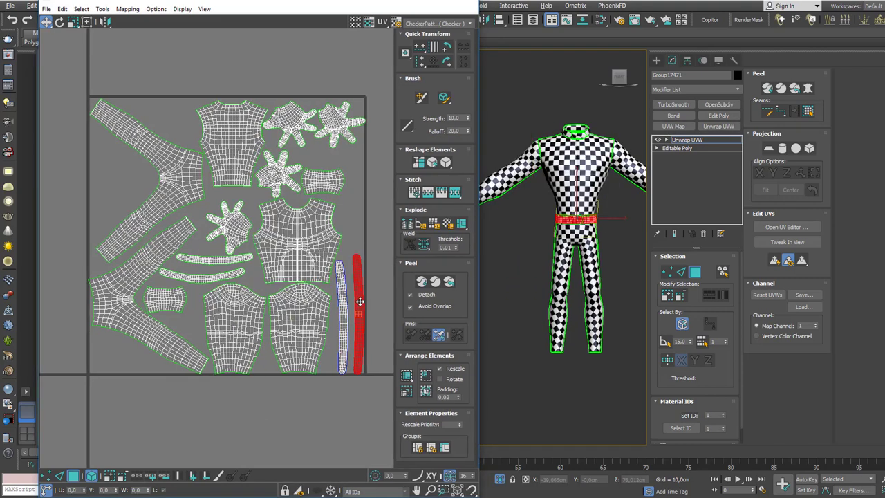
# Step: Turn off whole-element selection and select a block of polygons along the inner edge of the outer belt strip
pyautogui.scroll(8, 372, 319)
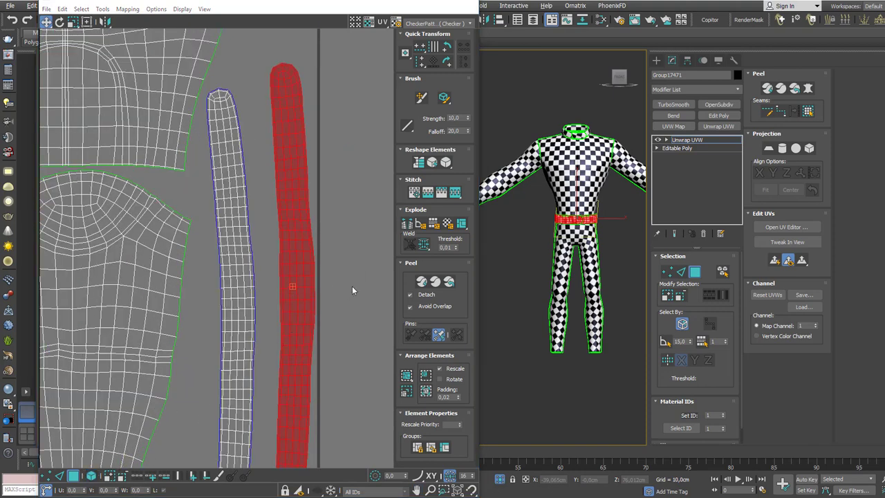
pyautogui.moveTo(335, 295); pyautogui.dragTo(338, 249, button='middle')
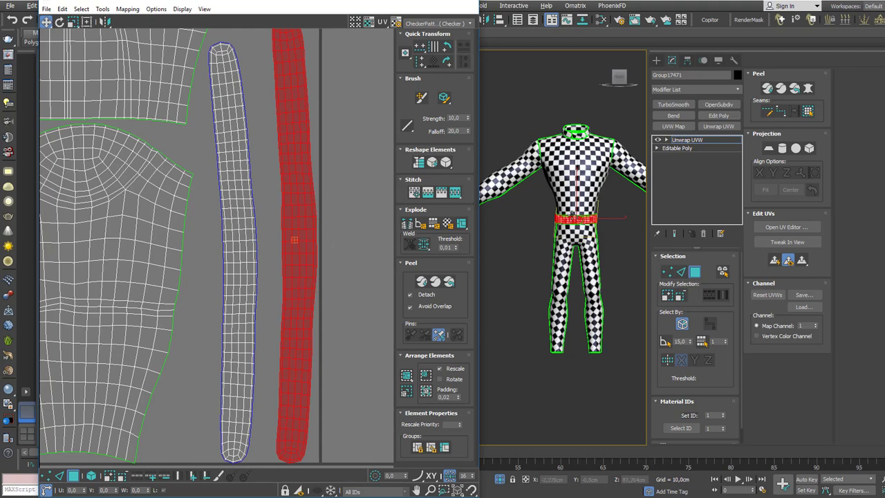
pyautogui.click(351, 251)
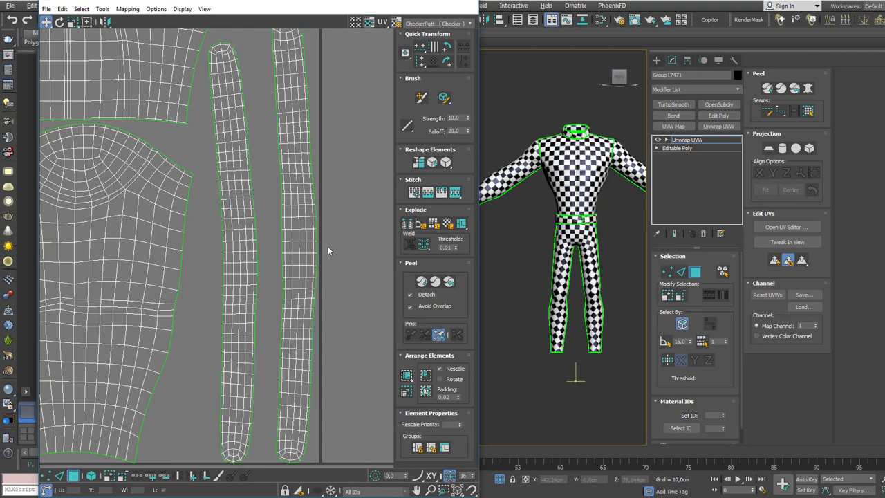
pyautogui.scroll(2, 327, 246)
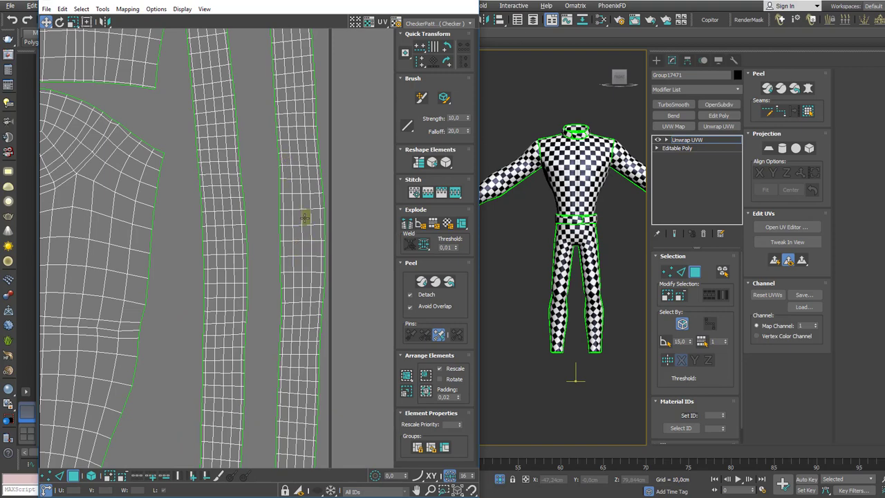
pyautogui.scroll(1, 295, 218)
pyautogui.moveTo(259, 176); pyautogui.dragTo(307, 301)
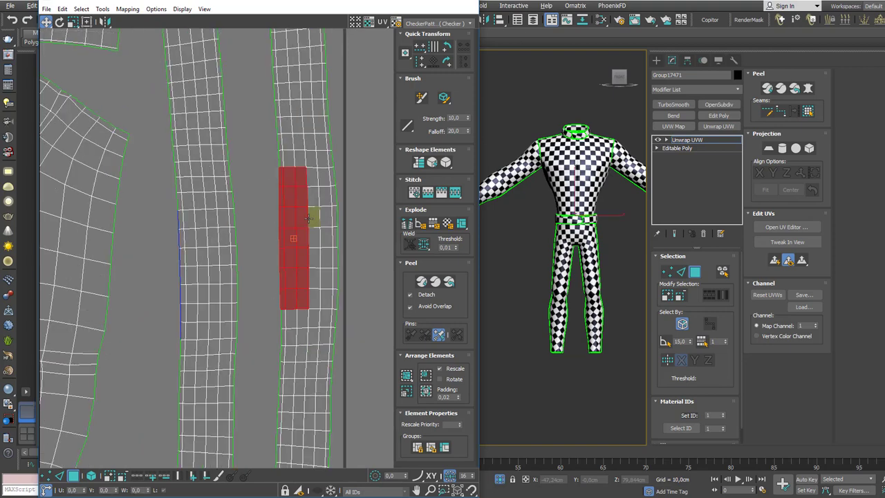
# Step: Inspect the belt up close on the model in wireframe display while comparing it with polygons selected on the outer belt strip
pyautogui.scroll(2, 304, 212)
pyautogui.scroll(8, 577, 222)
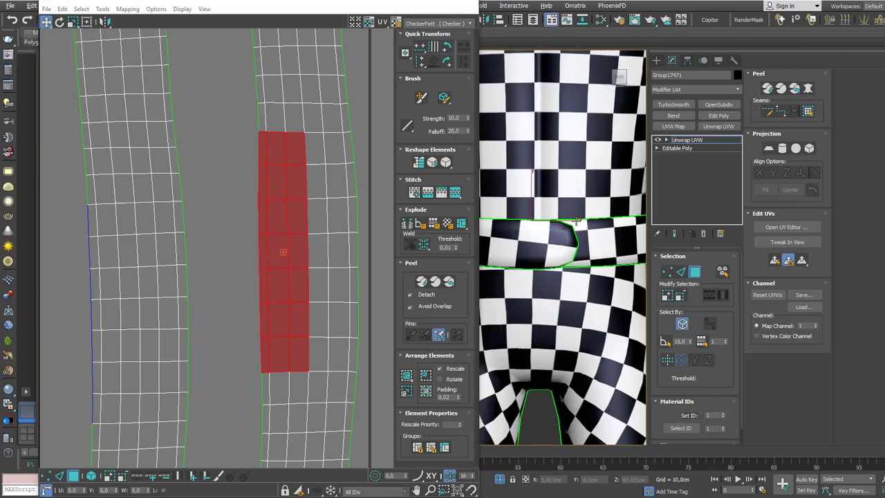
pyautogui.press('F3')
pyautogui.scroll(-5, 583, 227)
pyautogui.keyDown('alt'); pyautogui.moveTo(583, 226); pyautogui.dragTo(550, 244, button='middle'); pyautogui.keyUp('alt')
pyautogui.scroll(-3, 288, 255)
pyautogui.moveTo(282, 200); pyautogui.dragTo(315, 200, button='middle')
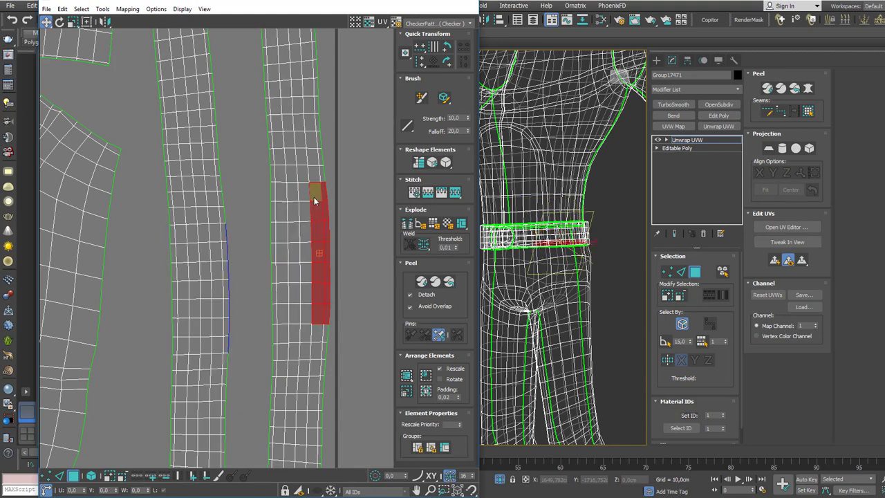
# Step: Return the viewport to shaded display and select a small polygon on the inner belt strip's edge to locate it
pyautogui.scroll(-3, 326, 217)
pyautogui.moveTo(347, 248); pyautogui.dragTo(310, 251, button='middle')
pyautogui.click(311, 251)
pyautogui.scroll(3, 310, 247)
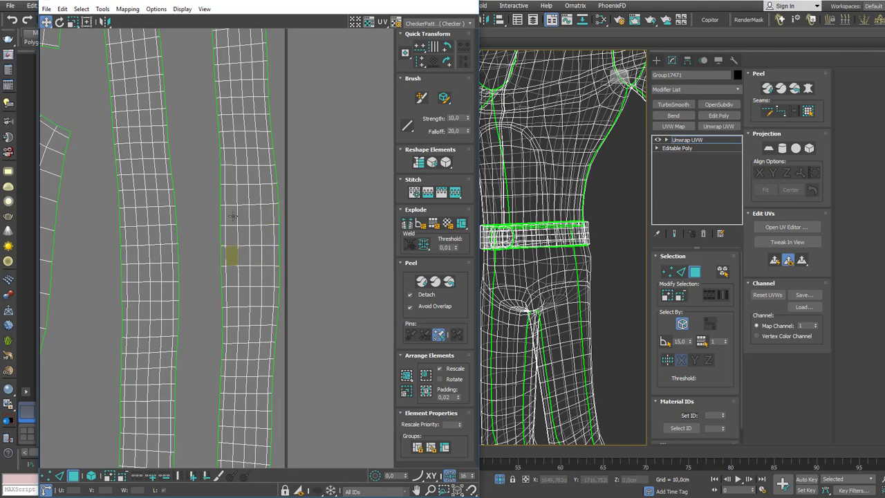
pyautogui.scroll(-1, 233, 224)
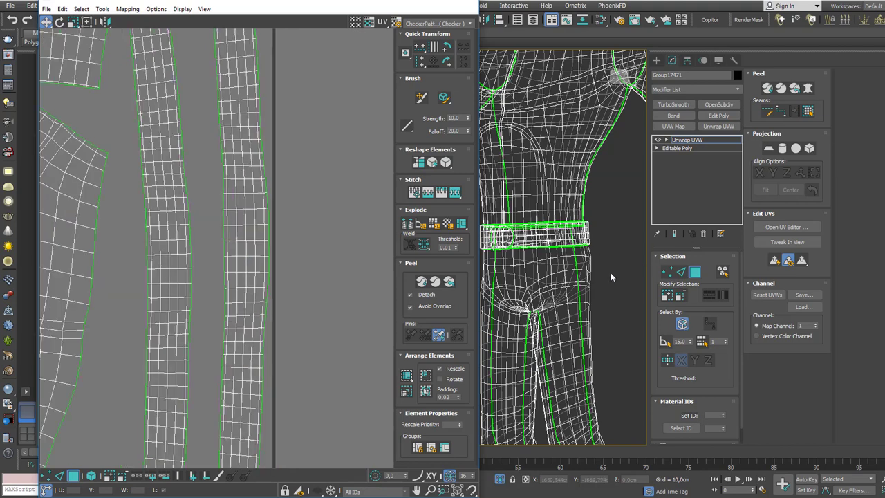
pyautogui.press('F3')
pyautogui.click(149, 249)
# Step: Box-select along the full length of the long belt strips and clear the selection
pyautogui.scroll(-3, 150, 249)
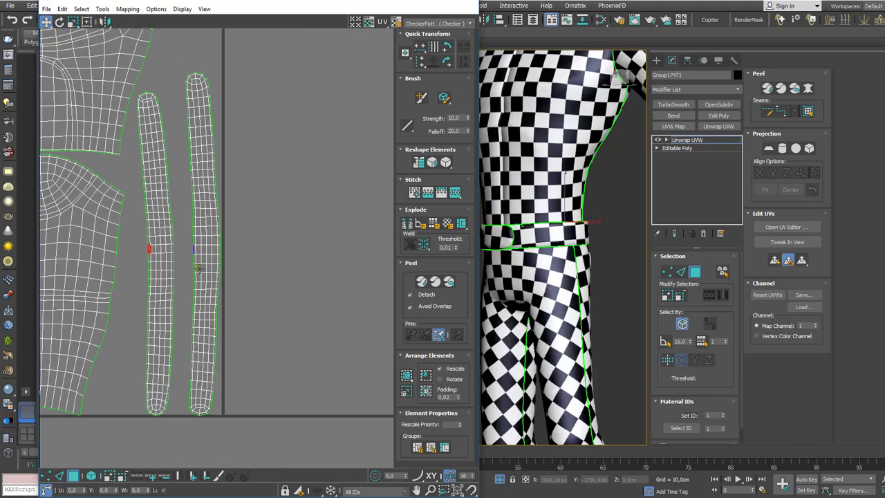
pyautogui.moveTo(173, 379); pyautogui.dragTo(247, 370, button='middle')
pyautogui.moveTo(265, 435); pyautogui.dragTo(187, 63)
pyautogui.click(325, 214)
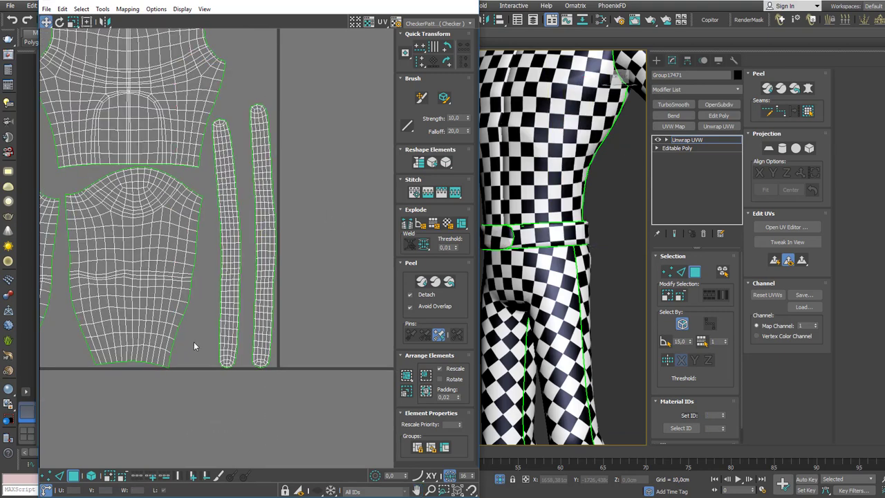
# Step: Select a block of polygons near the upper end of the outer belt strip and examine where it falls on the waist
pyautogui.moveTo(249, 176); pyautogui.dragTo(251, 173)
pyautogui.moveTo(300, 134); pyautogui.dragTo(249, 190)
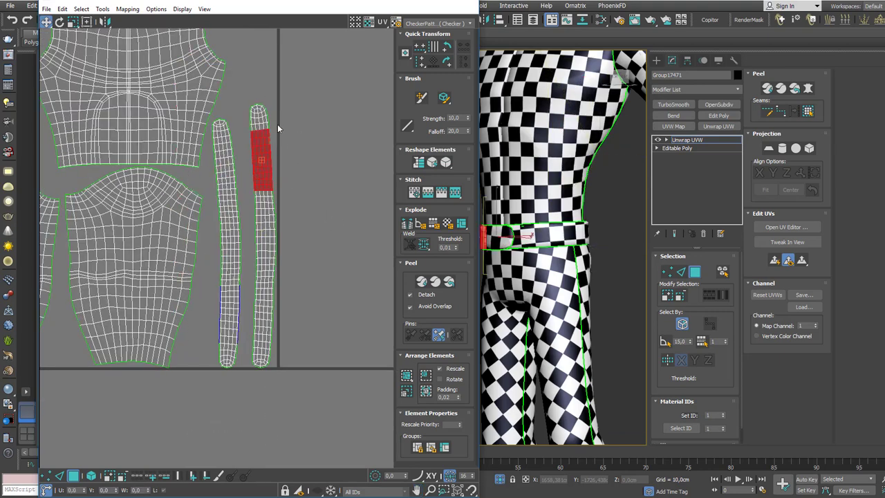
pyautogui.scroll(5, 571, 251)
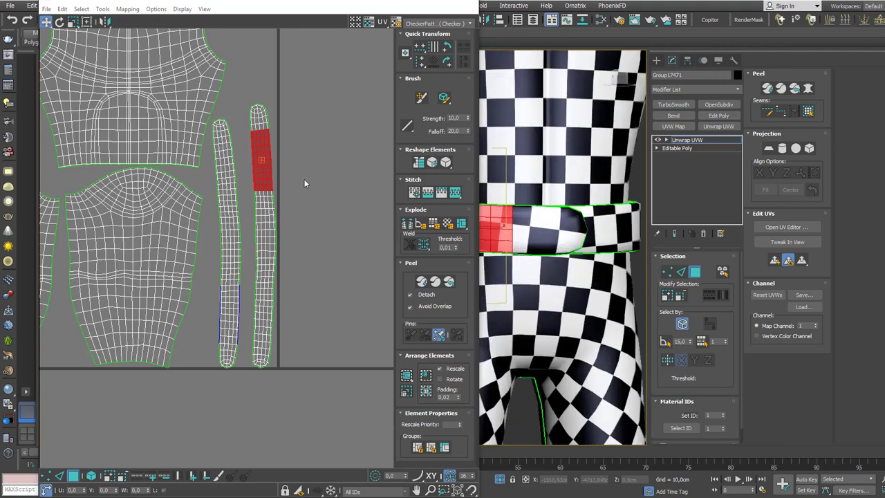
pyautogui.scroll(3, 266, 112)
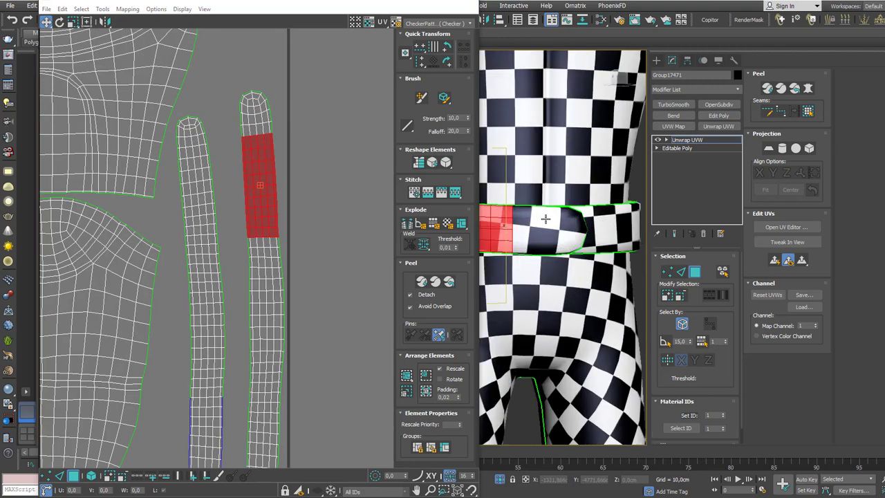
# Step: Select one polygon and then the edge polygons at the outer belt strip's rounded end to locate them on the belt tip
pyautogui.click(251, 118)
pyautogui.scroll(2, 229, 113)
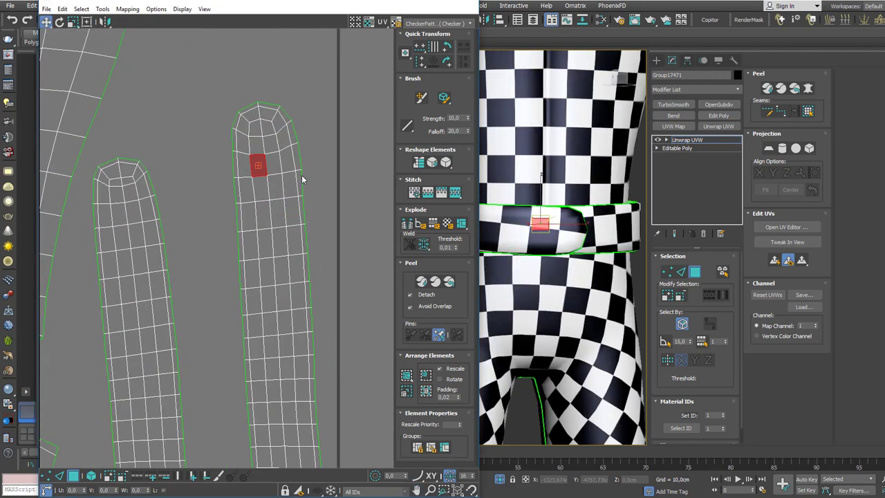
pyautogui.moveTo(327, 97); pyautogui.dragTo(290, 209)
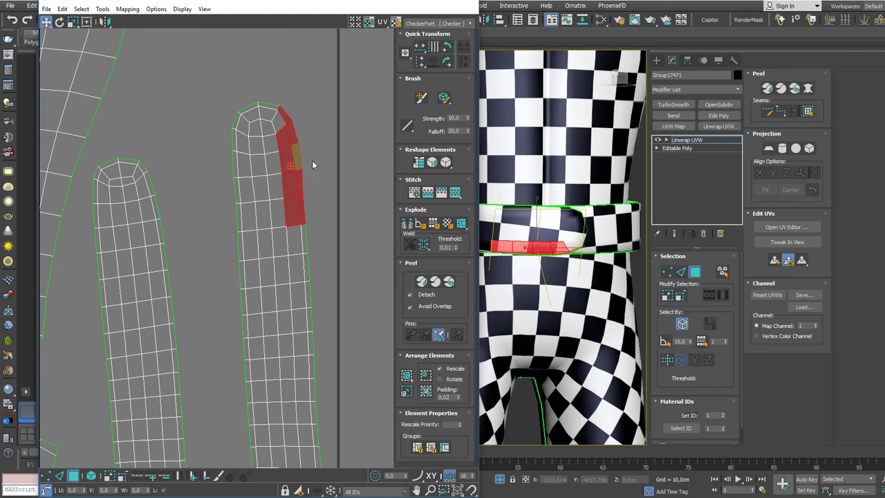
pyautogui.click(314, 163)
pyautogui.scroll(2, 284, 180)
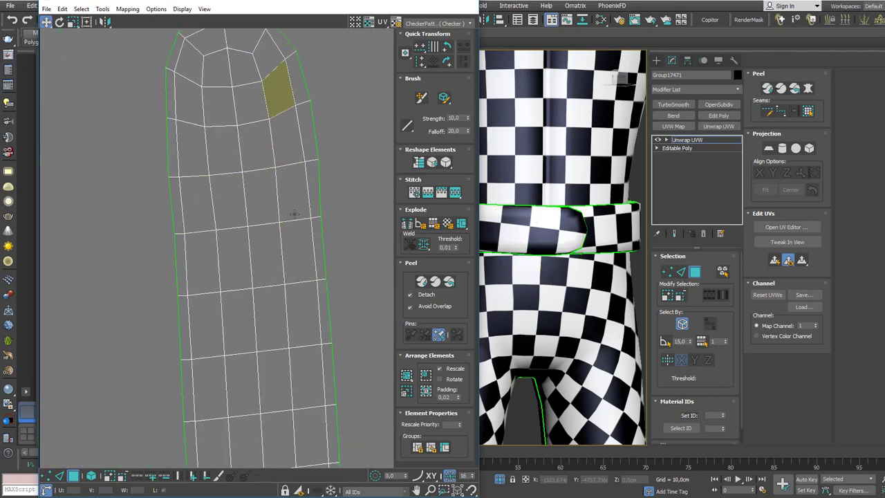
pyautogui.scroll(-5, 337, 193)
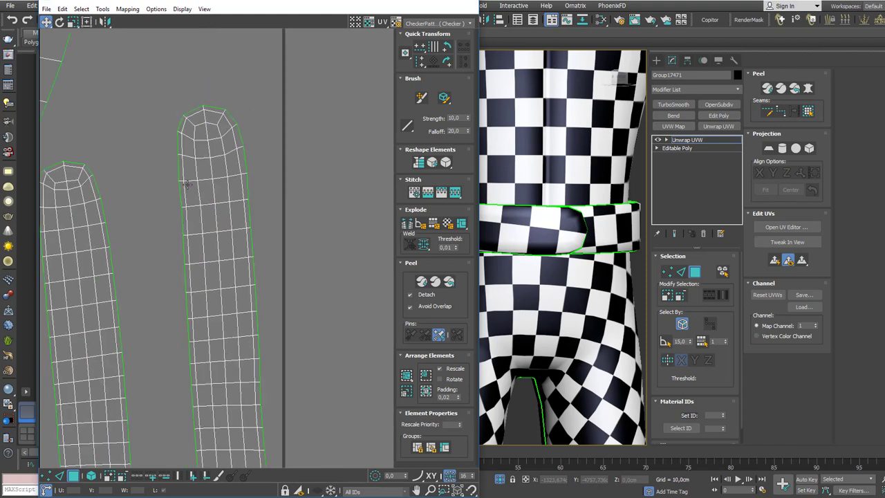
pyautogui.scroll(-3, 336, 194)
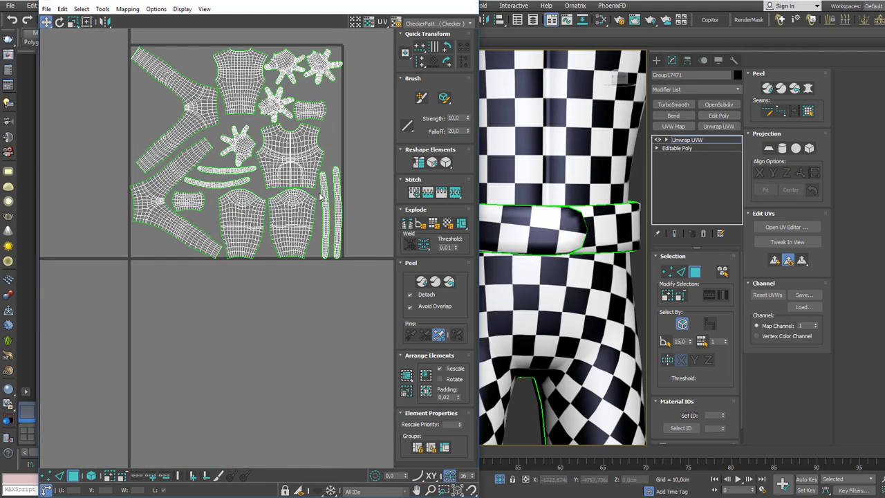
pyautogui.scroll(2, 325, 221)
pyautogui.moveTo(322, 235); pyautogui.dragTo(316, 249, button='middle')
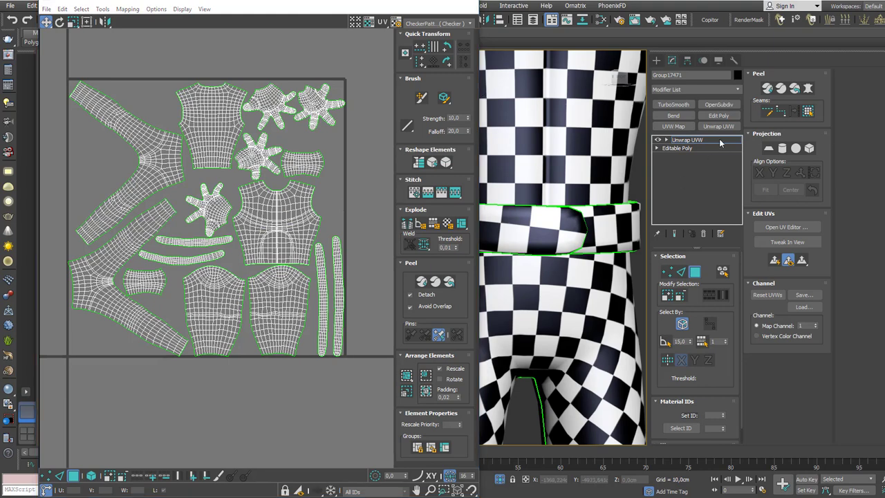
# Step: Switch to the other 3ds Max window with the PostoFull_004.max scene
pyautogui.hotkey('alt', 'Tab')
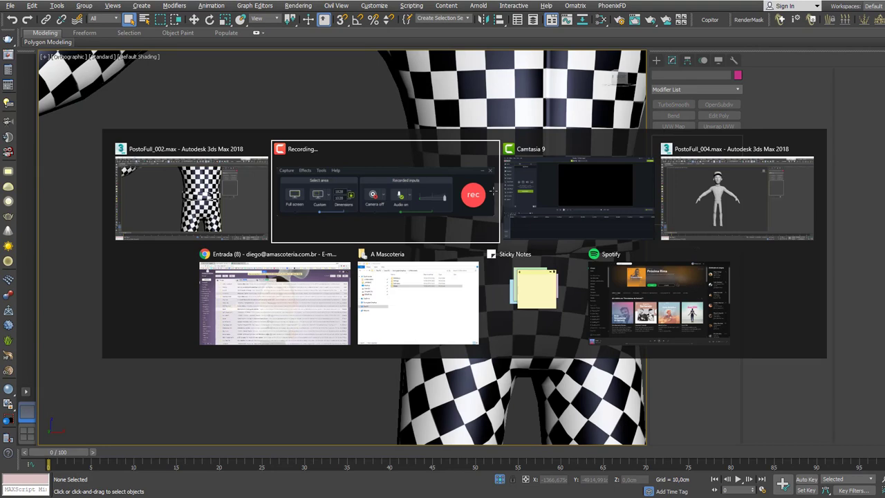
pyautogui.hotkey('alt', 'Tab')
pyautogui.hotkey('alt', 'Tab')
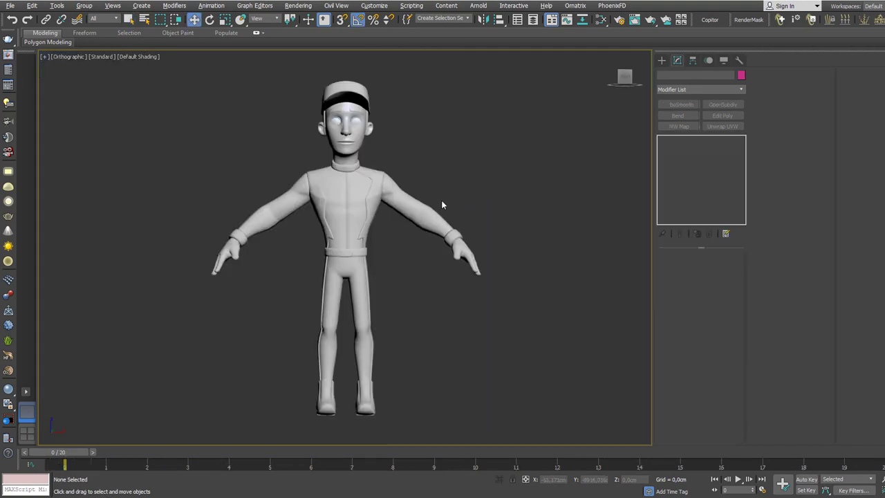
# Step: Select the suit body Full_Roupa_1, isolate it from the rest of the character and open its UV layout for editing
pyautogui.click(356, 200)
pyautogui.scroll(2, 385, 223)
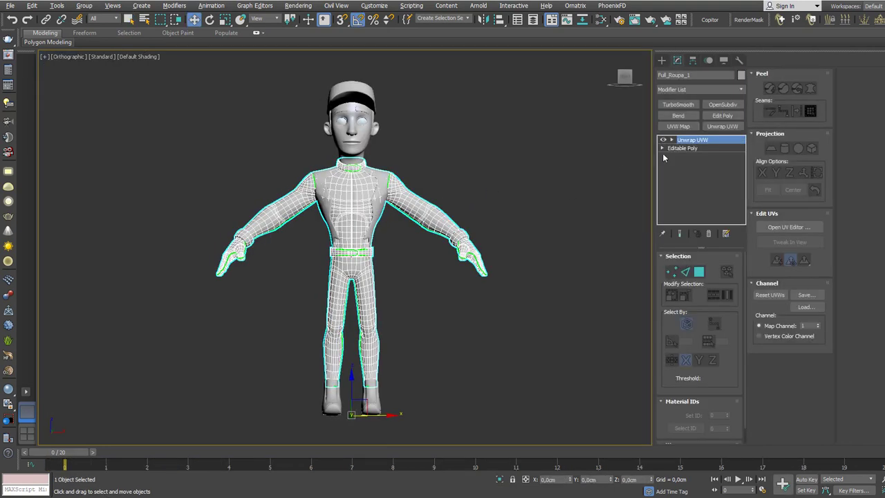
pyautogui.hotkey('alt', 'q')
pyautogui.click(789, 227)
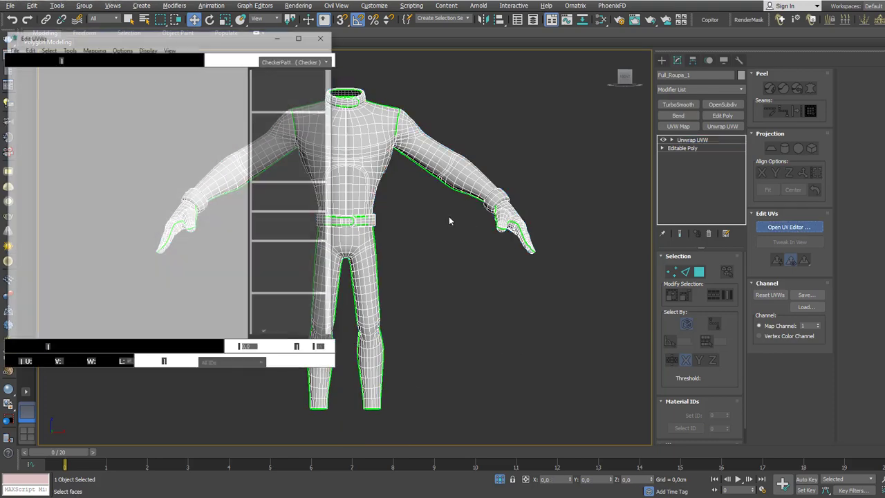
pyautogui.moveTo(409, 235); pyautogui.dragTo(541, 249, button='middle')
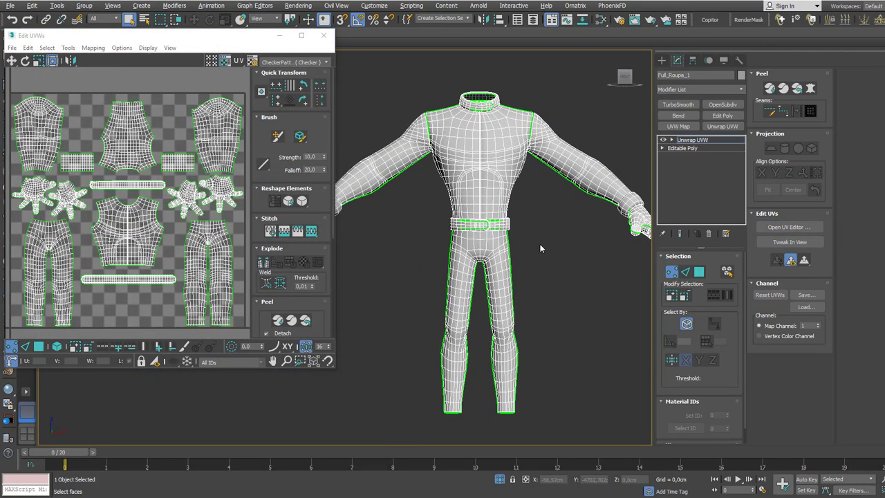
# Step: Enlarge the UV editor window and enable polygon selection by whole element
pyautogui.click(338, 367)
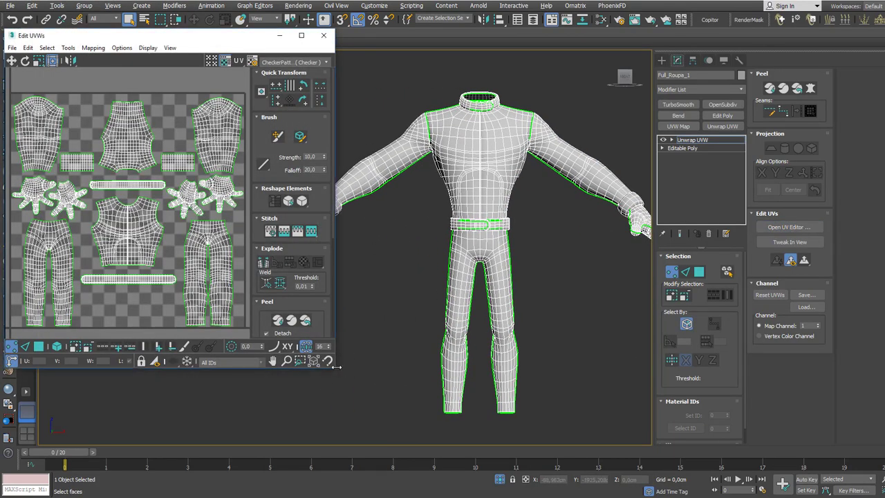
pyautogui.moveTo(336, 370); pyautogui.dragTo(372, 463)
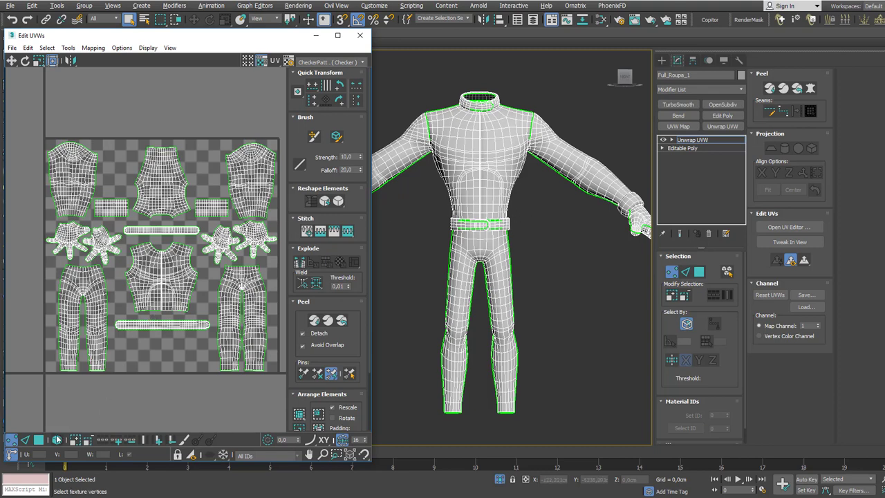
pyautogui.click(57, 440)
pyautogui.click(80, 414)
pyautogui.click(39, 440)
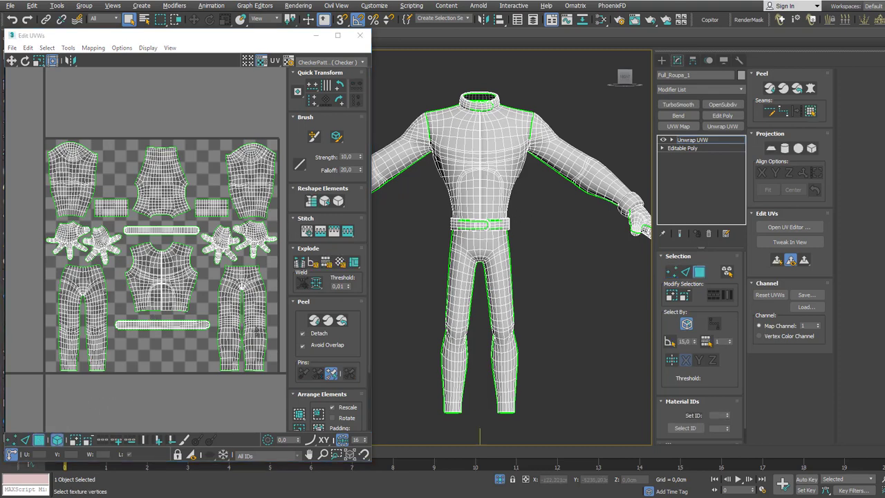
# Step: Examine the belt's seam lines and overlapping end around the waist of the isolated suit model
pyautogui.scroll(5, 482, 237)
pyautogui.scroll(6, 483, 237)
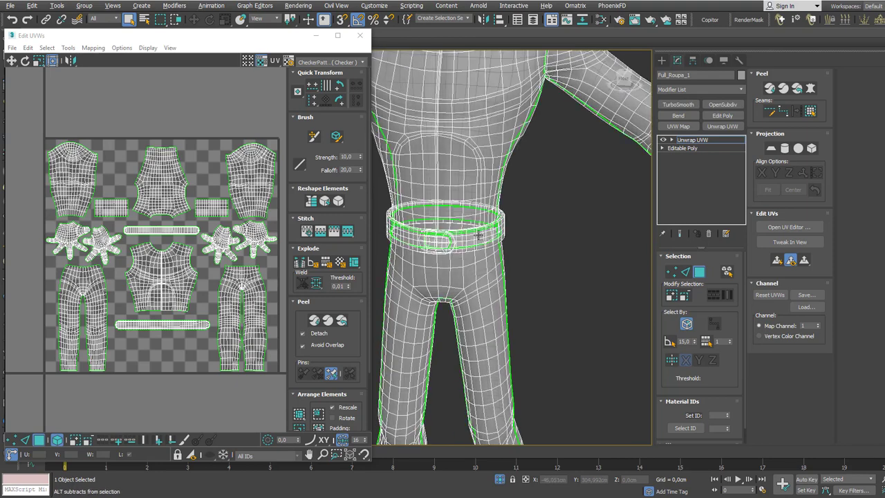
pyautogui.keyDown('alt'); pyautogui.moveTo(520, 235); pyautogui.dragTo(525, 181, button='middle'); pyautogui.keyUp('alt')
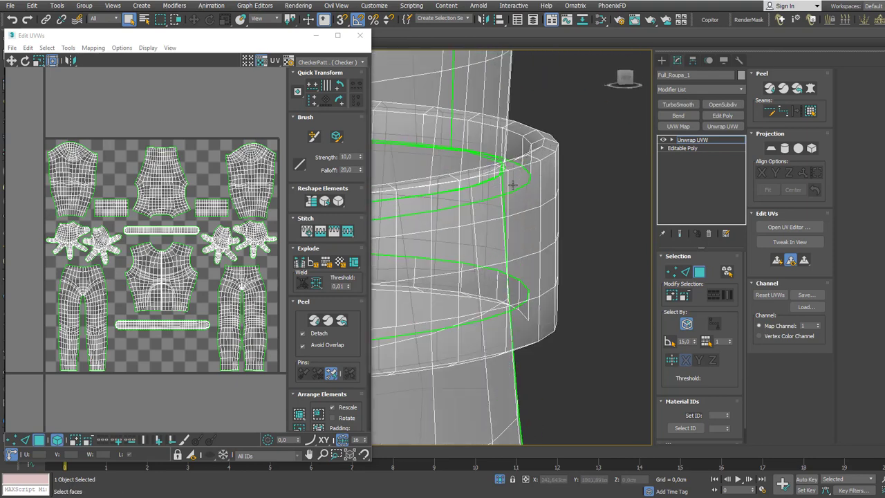
pyautogui.scroll(-4, 515, 204)
pyautogui.scroll(4, 515, 204)
pyautogui.scroll(-4, 533, 225)
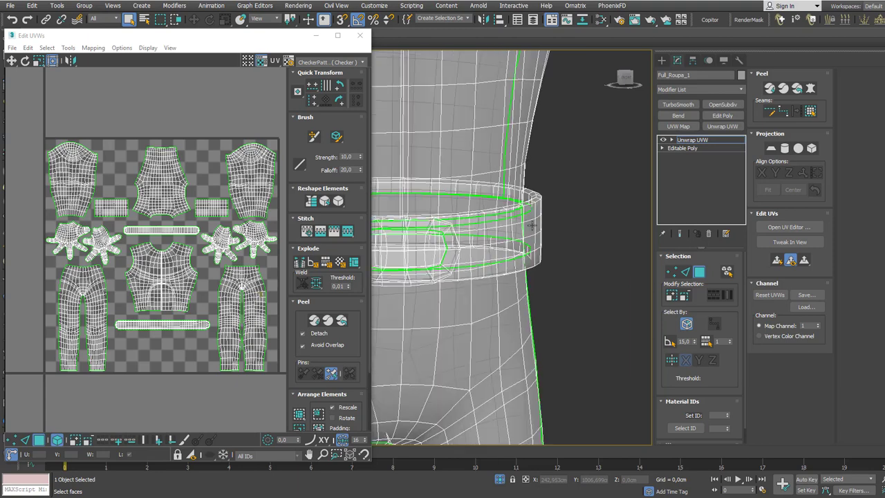
pyautogui.moveTo(532, 215); pyautogui.dragTo(528, 296, button='middle')
pyautogui.scroll(-2, 528, 297)
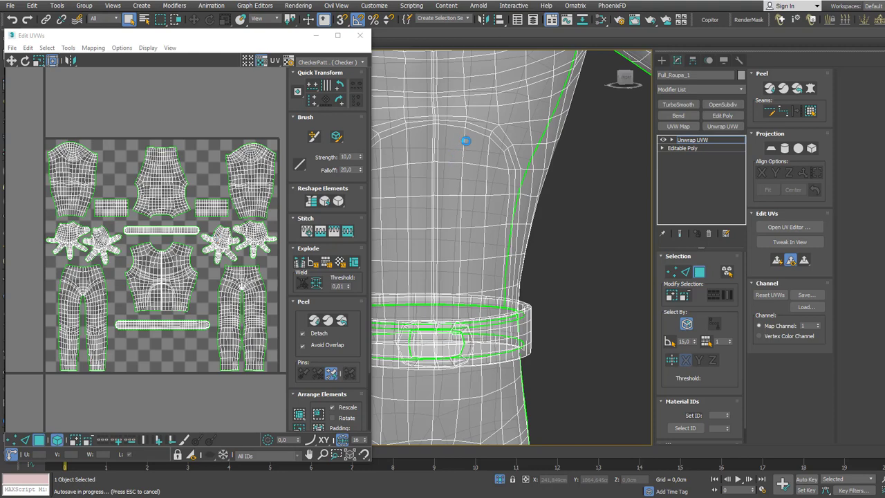
# Step: Examine the chest, shoulder and collar seams up close, finishing with the overall suit model
pyautogui.moveTo(469, 101); pyautogui.dragTo(504, 342, button='middle')
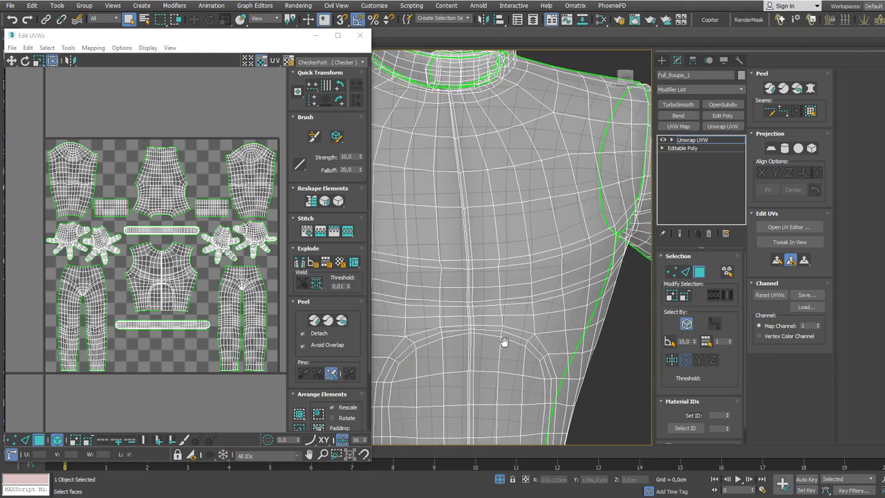
pyautogui.moveTo(499, 90)
pyautogui.mouseDown(button='middle')
pyautogui.moveTo(510, 261)
pyautogui.moveTo(576, 270)
pyautogui.moveTo(580, 220)
pyautogui.mouseUp(button='middle')
pyautogui.scroll(6, 510, 261)
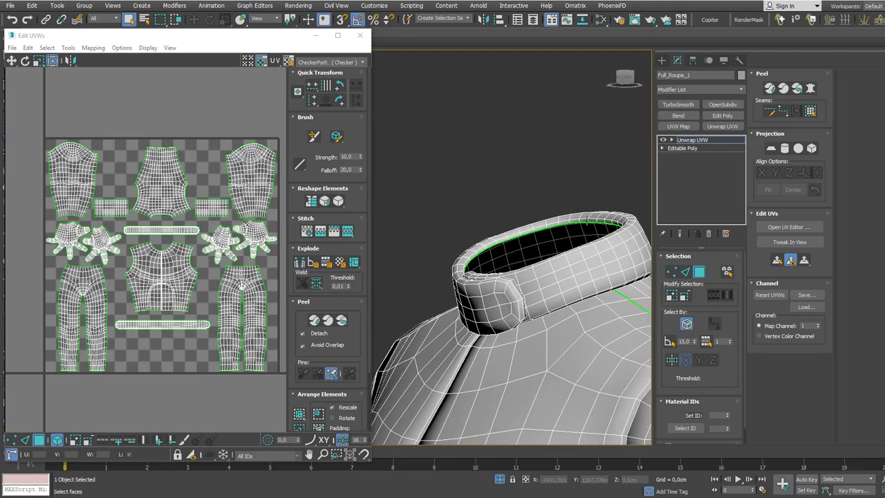
pyautogui.scroll(-4, 590, 227)
pyautogui.keyDown('alt'); pyautogui.moveTo(564, 256); pyautogui.dragTo(592, 281, button='middle'); pyautogui.keyUp('alt')
pyautogui.scroll(-2, 593, 281)
pyautogui.moveTo(593, 321); pyautogui.dragTo(562, 229, button='middle')
pyautogui.scroll(-3, 576, 280)
pyautogui.scroll(3, 152, 325)
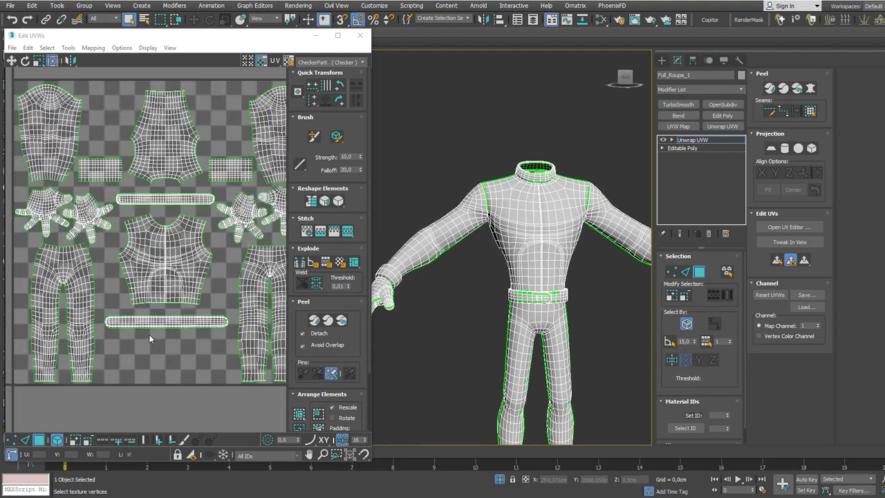
# Step: Widen the UV editor window so that the suit's full UV layout fits beside the whole model
pyautogui.scroll(-2, 177, 322)
pyautogui.moveTo(193, 303); pyautogui.dragTo(199, 325, button='middle')
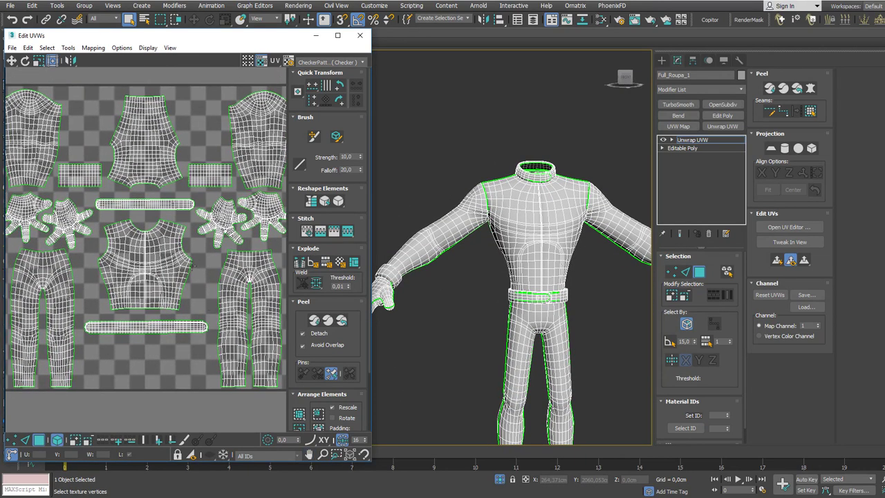
pyautogui.moveTo(371, 284); pyautogui.dragTo(407, 283)
pyautogui.scroll(-5, 498, 283)
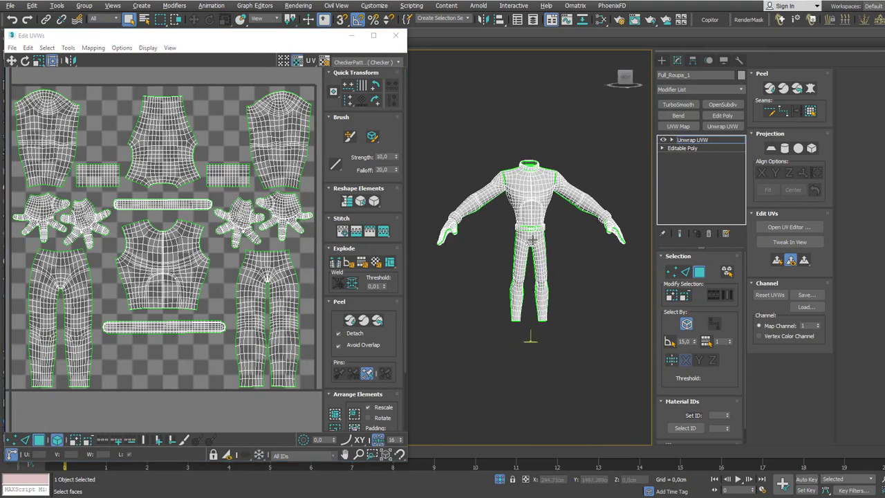
pyautogui.moveTo(201, 251); pyautogui.dragTo(226, 264, button='middle')
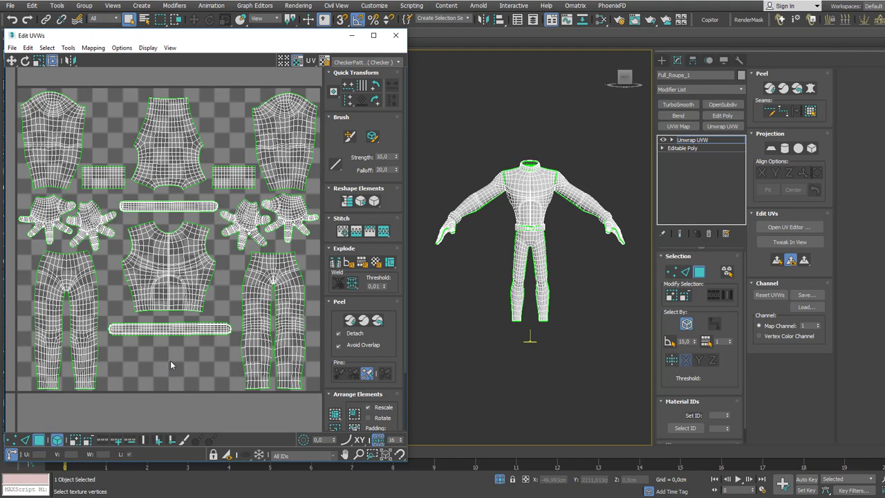
# Step: Select the front and back torso shells in turn to compare them with the model, and clear the selection
pyautogui.click(173, 273)
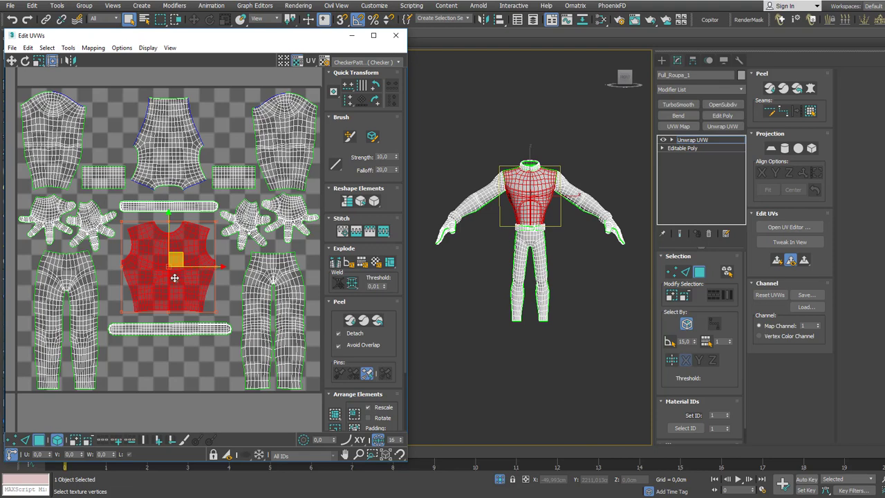
pyautogui.click(171, 160)
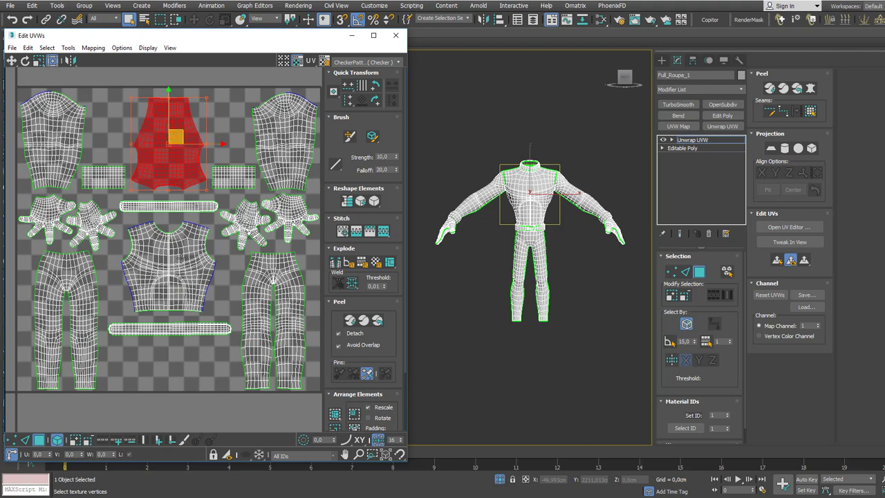
pyautogui.scroll(3, 191, 211)
pyautogui.click(191, 212)
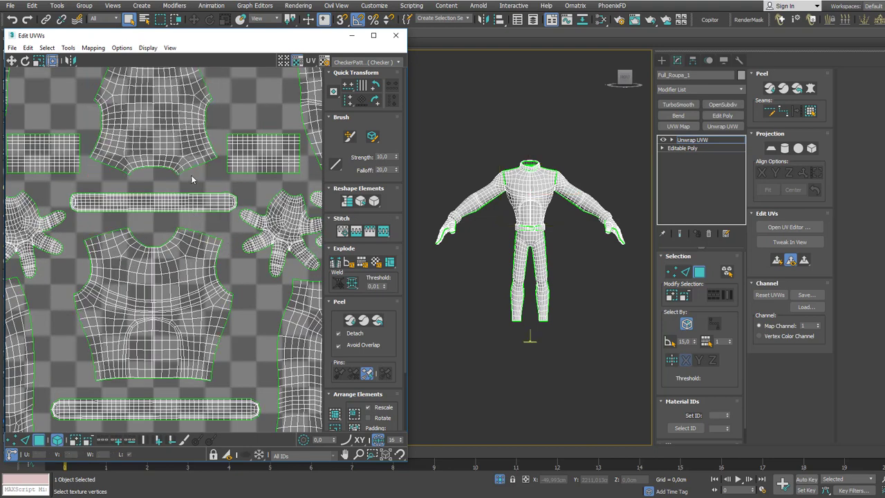
pyautogui.click(193, 252)
pyautogui.click(194, 127)
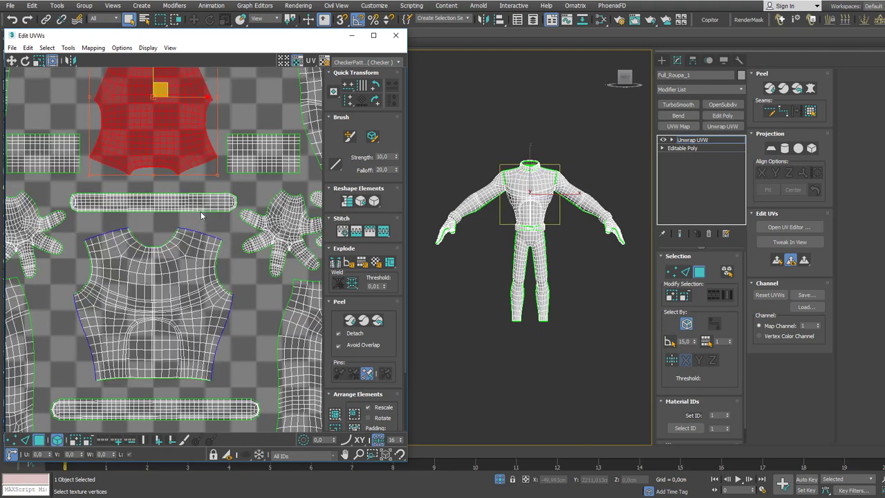
pyautogui.scroll(1, 201, 216)
pyautogui.click(203, 246)
# Step: Examine the neckline and shoulder edges where the front and back torso shells correspond
pyautogui.scroll(1, 202, 297)
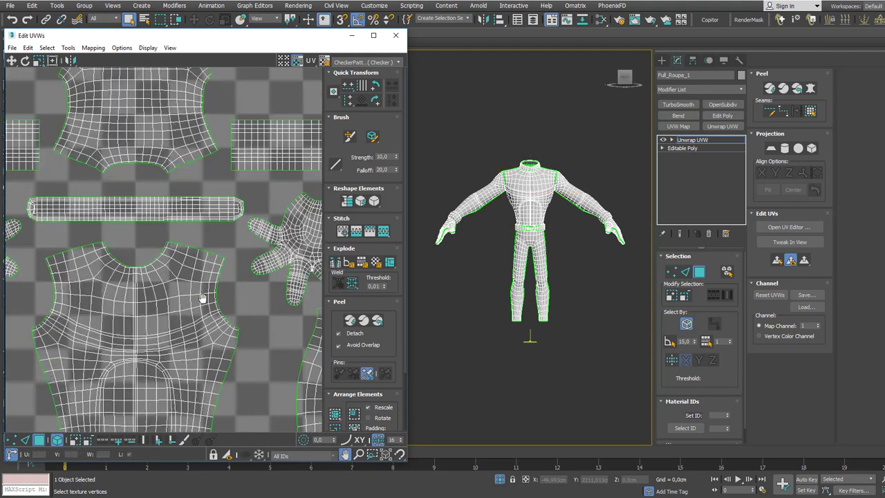
pyautogui.moveTo(213, 289); pyautogui.dragTo(208, 323, button='middle')
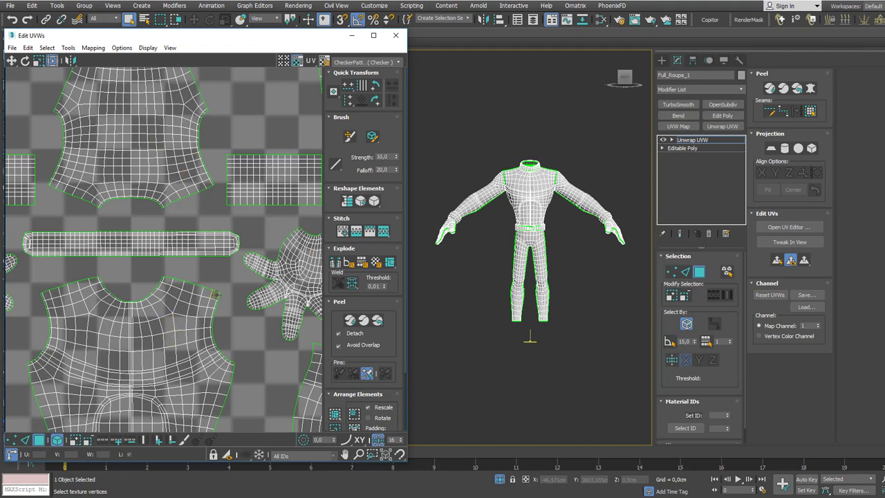
pyautogui.scroll(1, 216, 296)
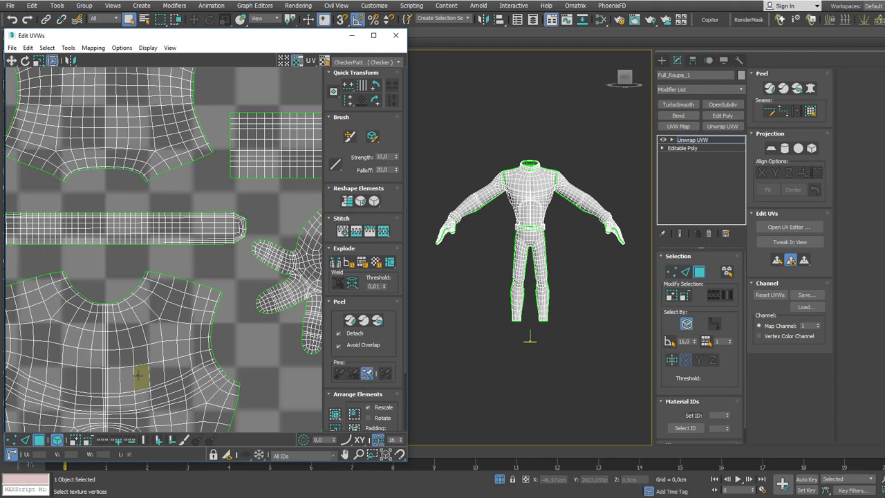
pyautogui.scroll(2, 138, 376)
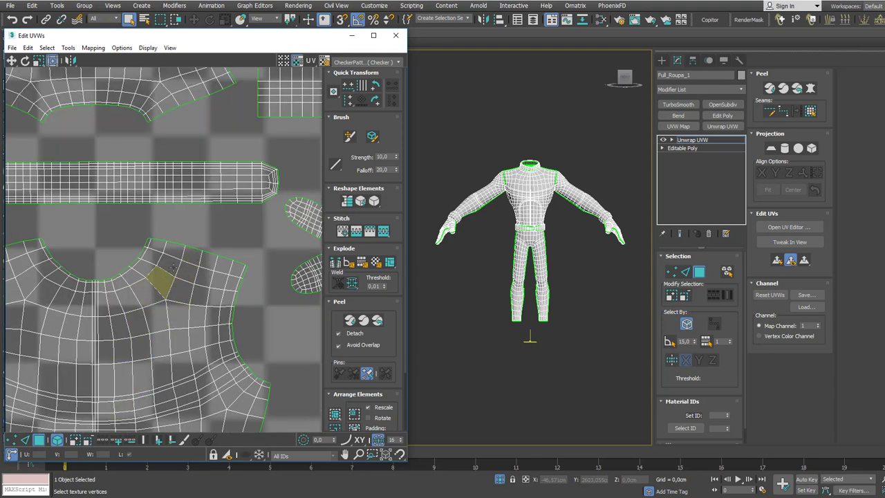
pyautogui.scroll(-5, 161, 280)
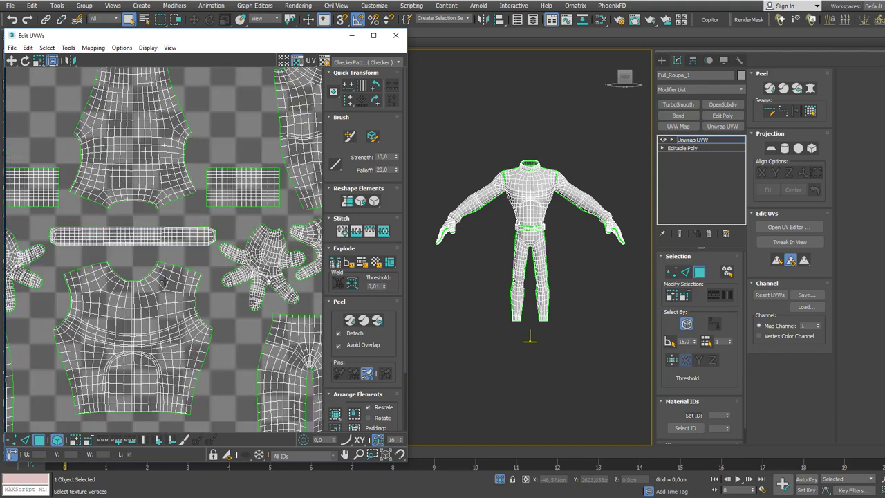
pyautogui.moveTo(173, 269); pyautogui.dragTo(188, 270, button='middle')
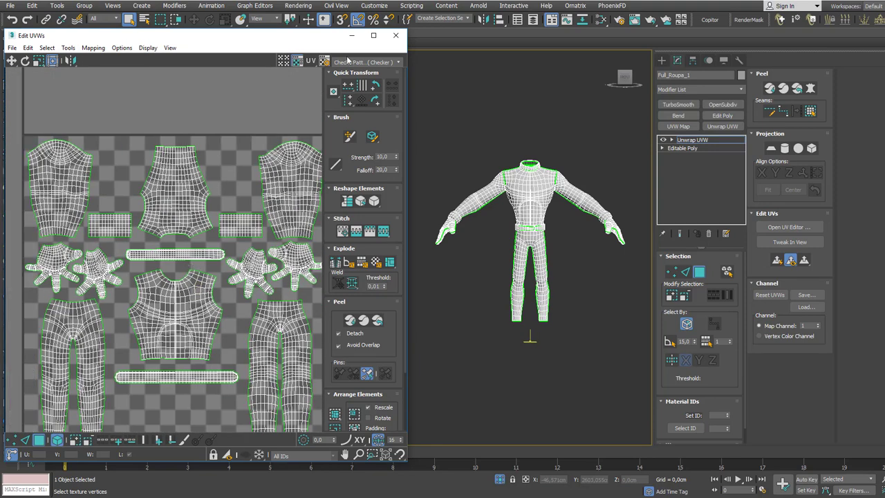
# Step: Turn off the checker background behind the UV shells and frame the whole layout
pyautogui.click(299, 61)
pyautogui.scroll(-2, 152, 310)
pyautogui.moveTo(171, 321); pyautogui.dragTo(184, 288, button='middle')
pyautogui.scroll(2, 178, 284)
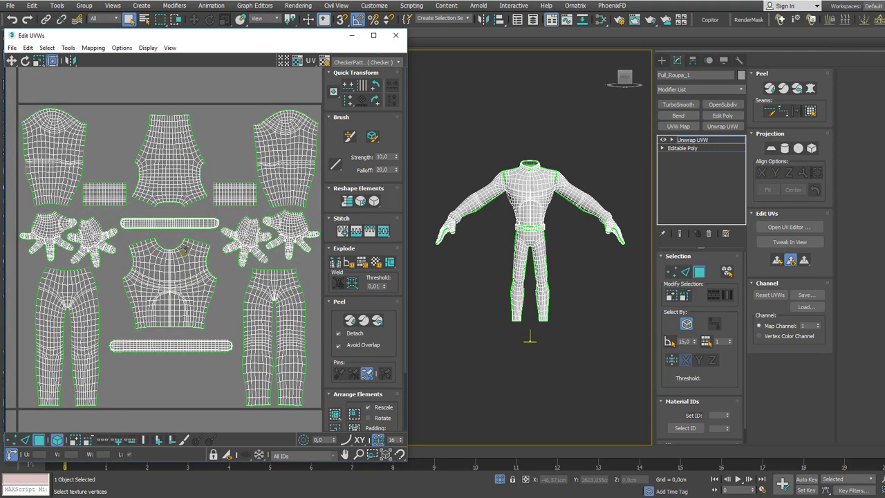
# Step: Highlight the front torso shell and then the back torso shell on the plain background to check their matching seams
pyautogui.click(177, 262)
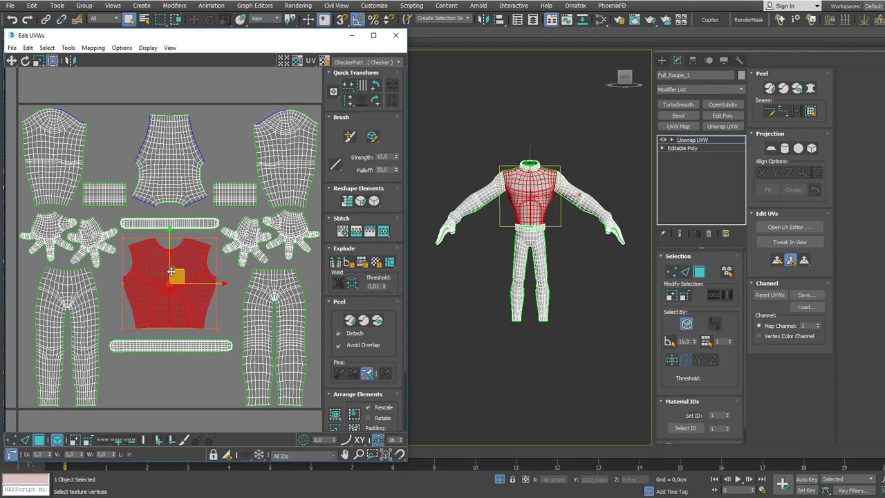
pyautogui.moveTo(171, 272); pyautogui.dragTo(174, 186)
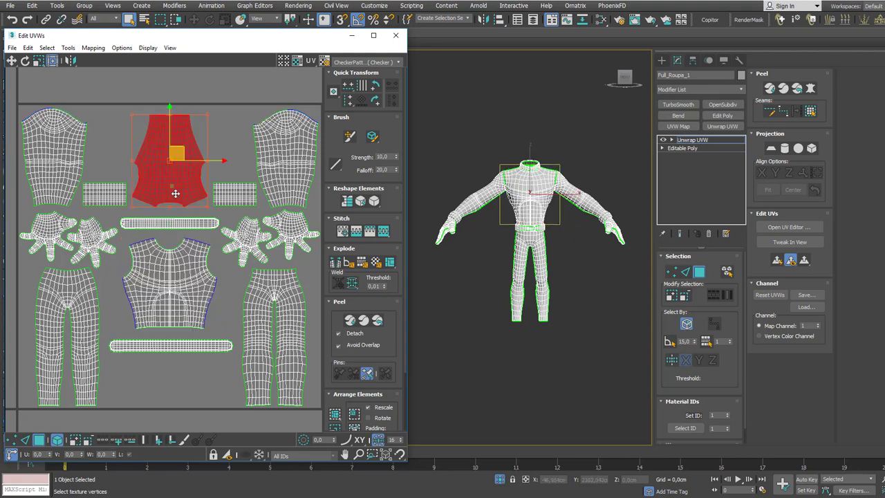
pyautogui.hotkey('ctrl', 'z')
pyautogui.hotkey('ctrl', 'y')
# Step: Select the collar strip and then the belt strip in the UV layout to locate each on the suit
pyautogui.click(184, 224)
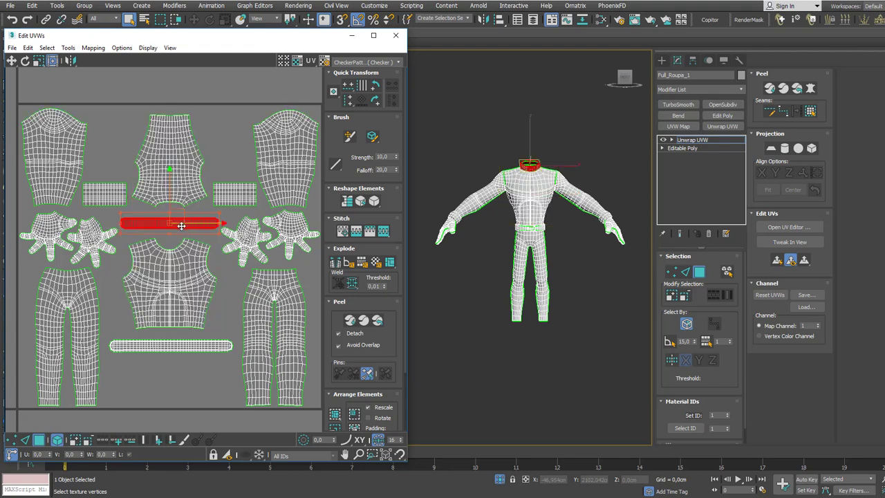
pyautogui.scroll(2, 178, 241)
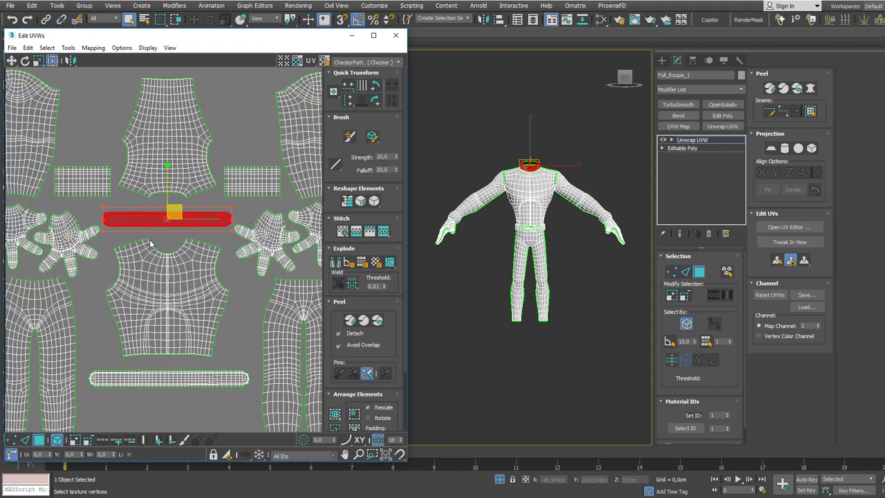
pyautogui.moveTo(175, 298); pyautogui.dragTo(178, 218, button='middle')
pyautogui.click(175, 298)
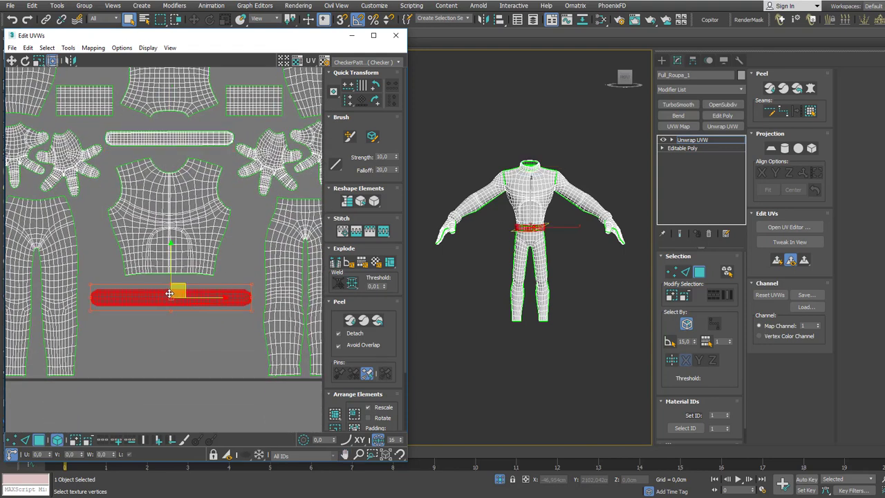
pyautogui.scroll(3, 173, 293)
pyautogui.press('z')
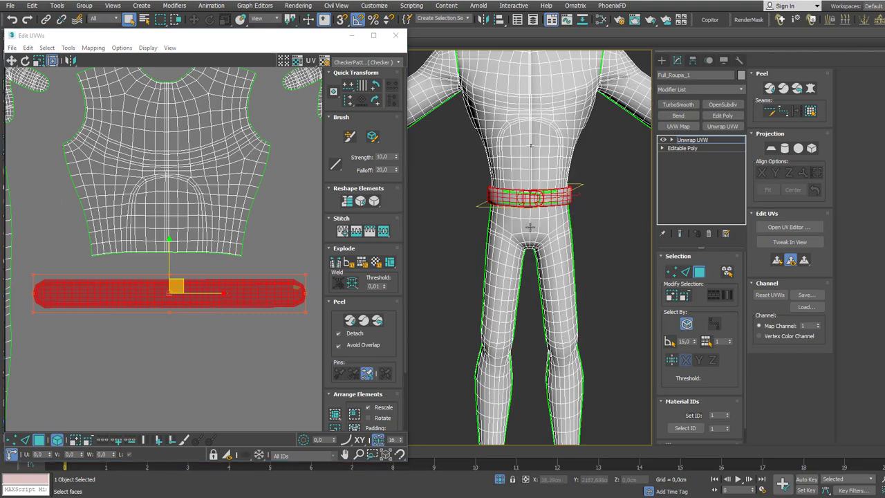
# Step: Clear the belt selection and switch off element selection so that individual belt polygons can be picked
pyautogui.scroll(3, 174, 346)
pyautogui.scroll(-1, 163, 327)
pyautogui.click(133, 357)
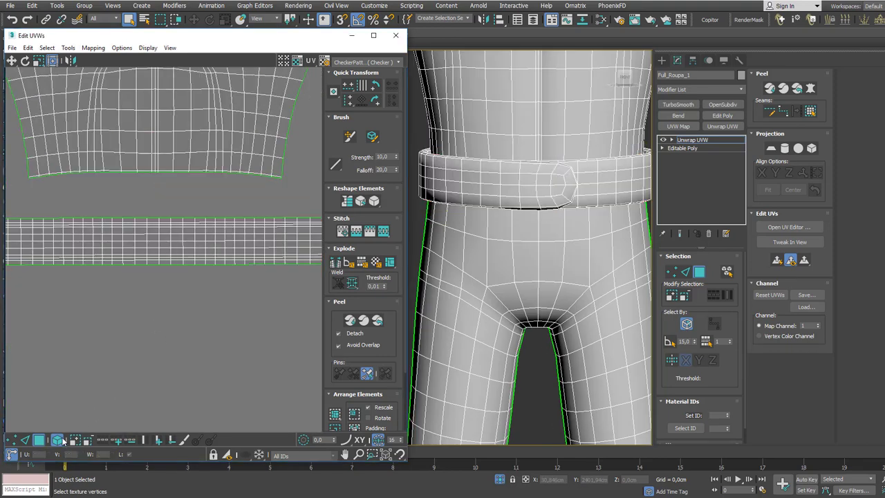
pyautogui.click(58, 441)
pyautogui.scroll(-2, 114, 316)
pyautogui.scroll(2, 117, 312)
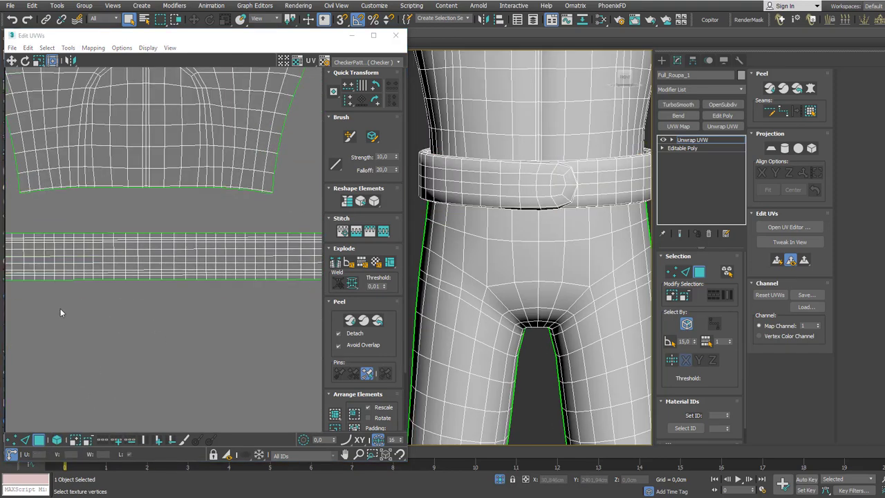
# Step: Select a band of polygons along the lower half of the belt strip to locate them on the suit, and clear the selection
pyautogui.moveTo(53, 307); pyautogui.dragTo(300, 261)
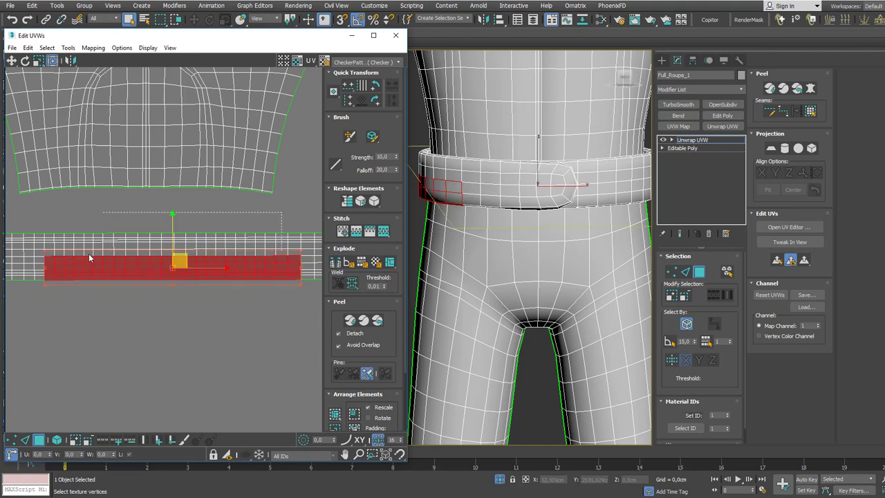
pyautogui.click(129, 287)
pyautogui.scroll(2, 132, 232)
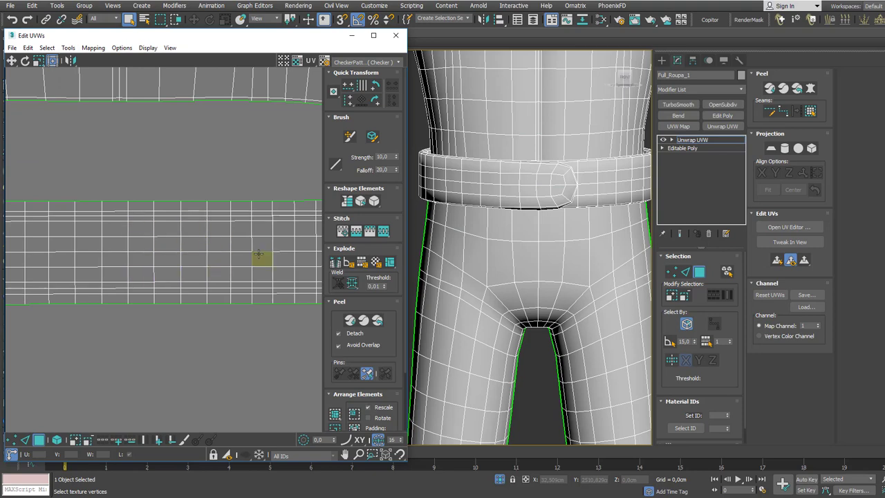
pyautogui.scroll(-6, 259, 255)
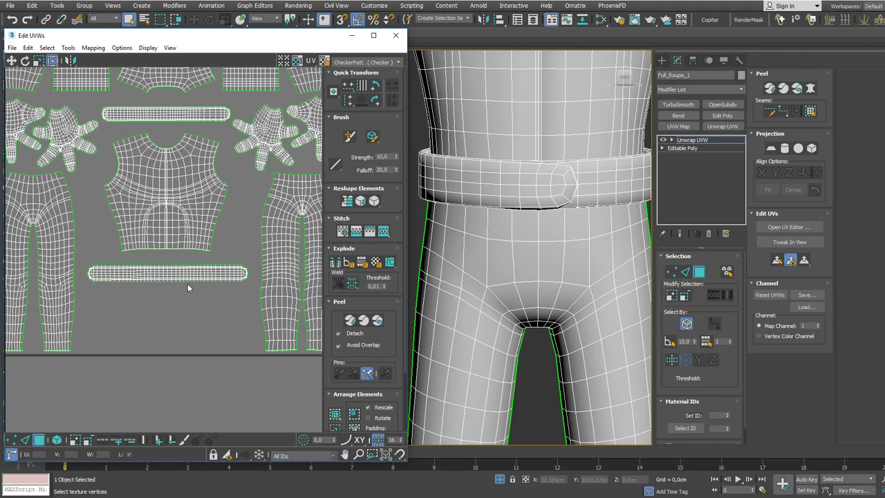
# Step: Select the lowest polygon rows along the full length of the belt strip to trace them around the model's waist, and deselect them
pyautogui.scroll(2, 187, 284)
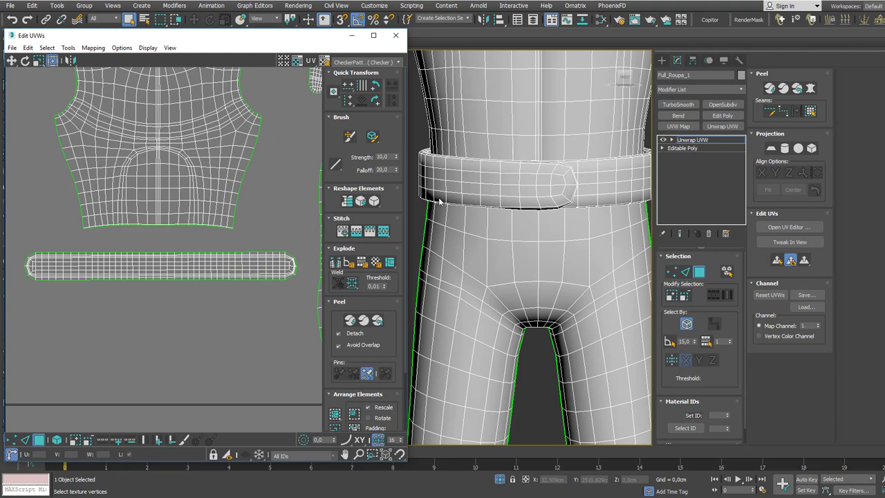
pyautogui.scroll(2, 185, 278)
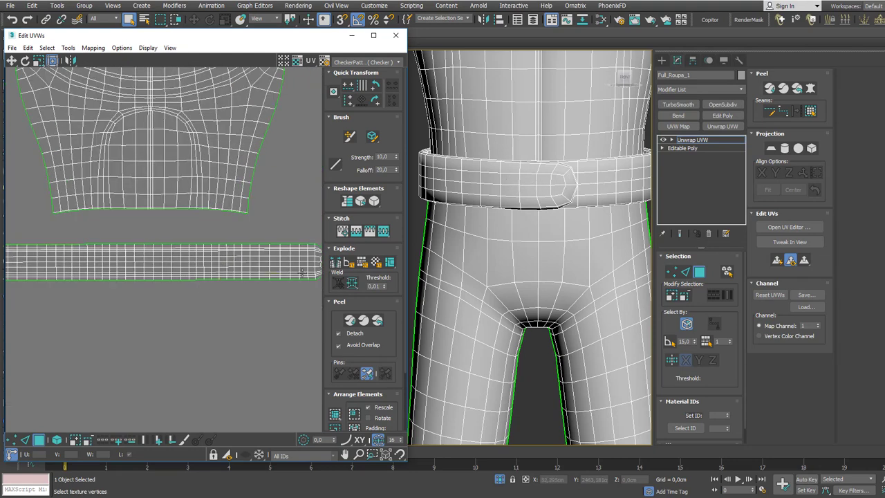
pyautogui.scroll(-2, 206, 279)
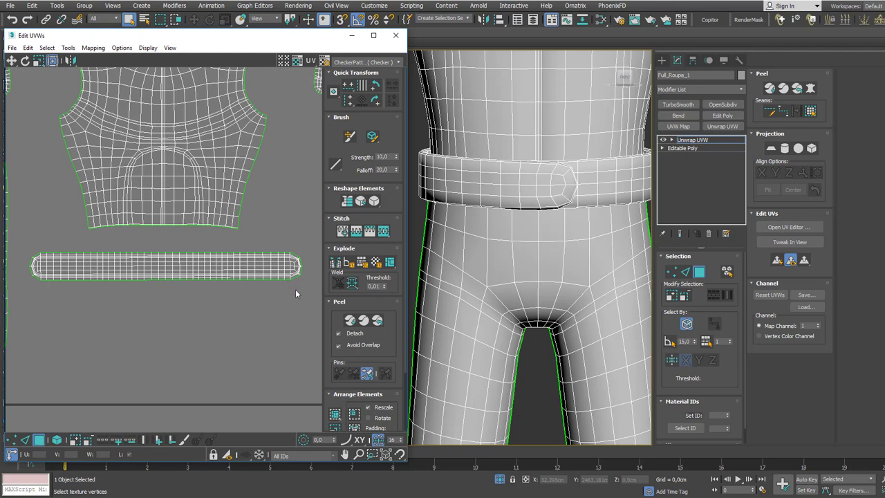
pyautogui.moveTo(295, 289); pyautogui.dragTo(52, 278)
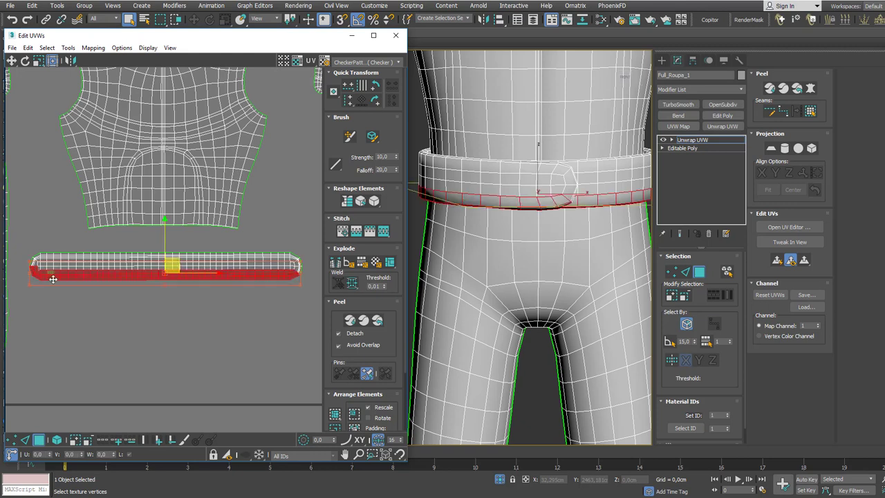
pyautogui.click(50, 287)
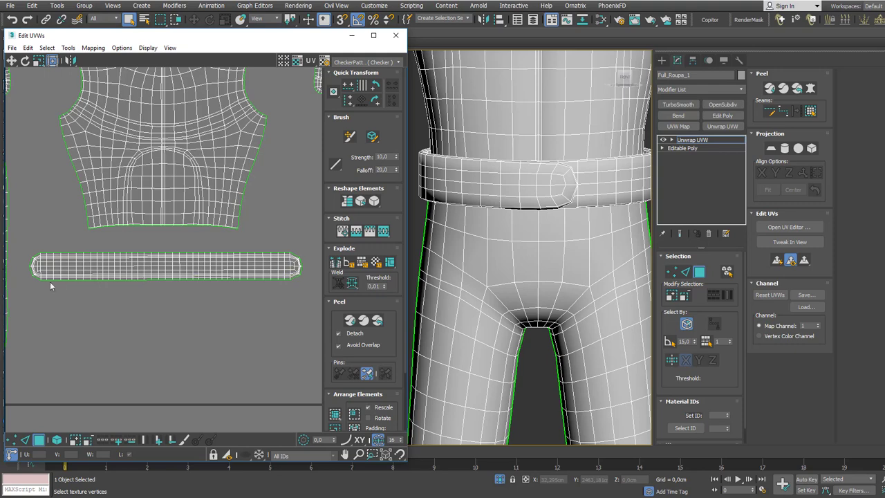
# Step: Examine the belt strip's polygon grid and rounded ends in the UV layout, and compare them with the belt on the suit from another angle
pyautogui.scroll(-5, 255, 269)
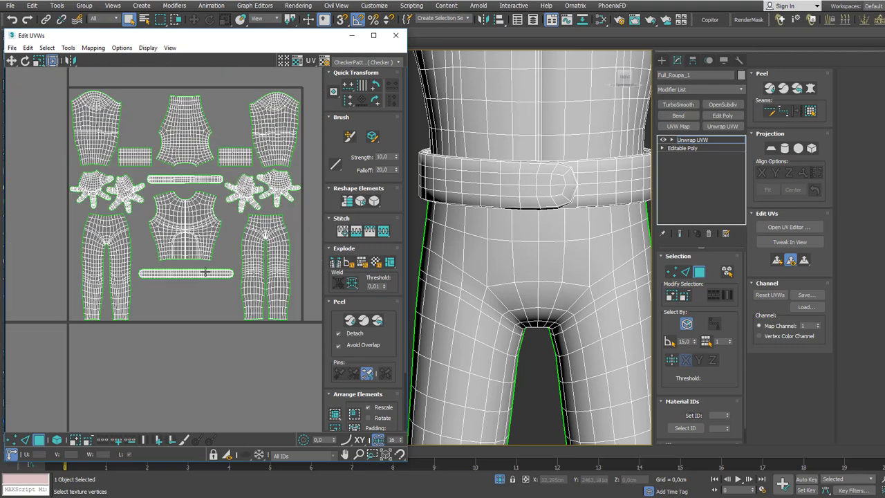
pyautogui.scroll(3, 222, 311)
pyautogui.scroll(2, 222, 311)
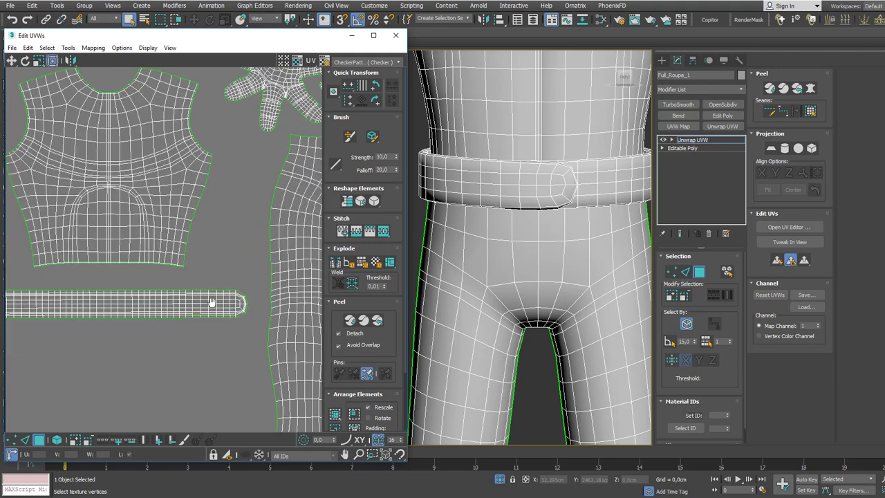
pyautogui.scroll(2, 207, 302)
pyautogui.scroll(-4, 483, 201)
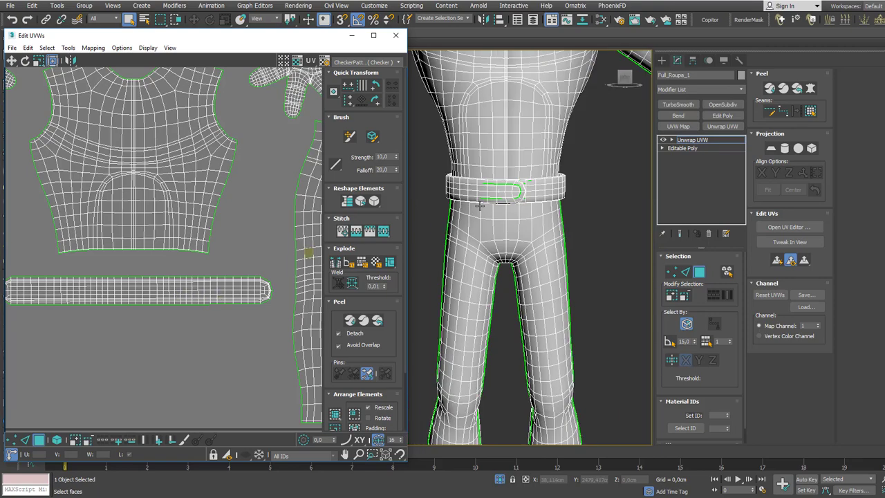
pyautogui.keyDown('alt'); pyautogui.moveTo(484, 201); pyautogui.dragTo(585, 199, button='middle'); pyautogui.keyUp('alt')
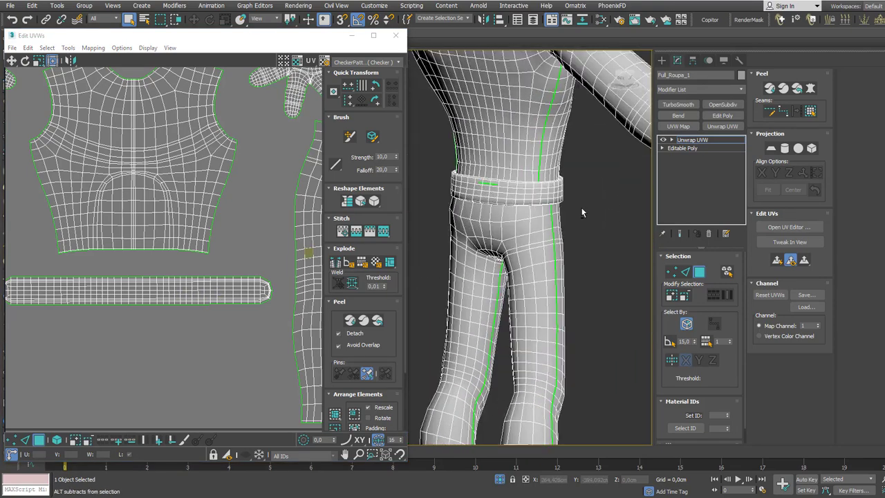
pyautogui.scroll(-2, 147, 284)
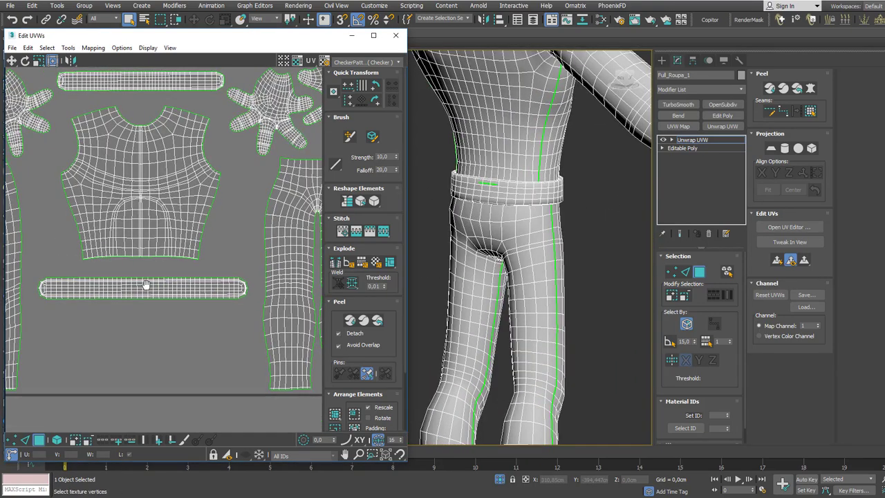
pyautogui.scroll(-1, 146, 284)
pyautogui.scroll(-1, 151, 285)
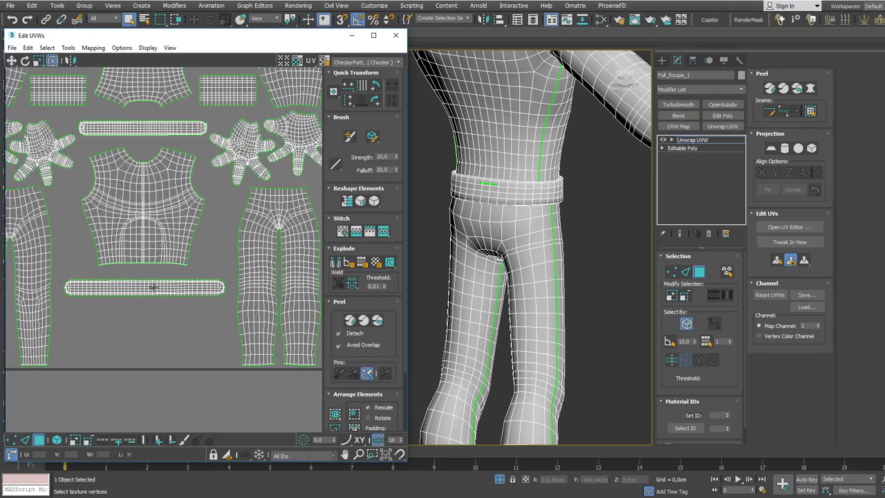
pyautogui.scroll(3, 153, 286)
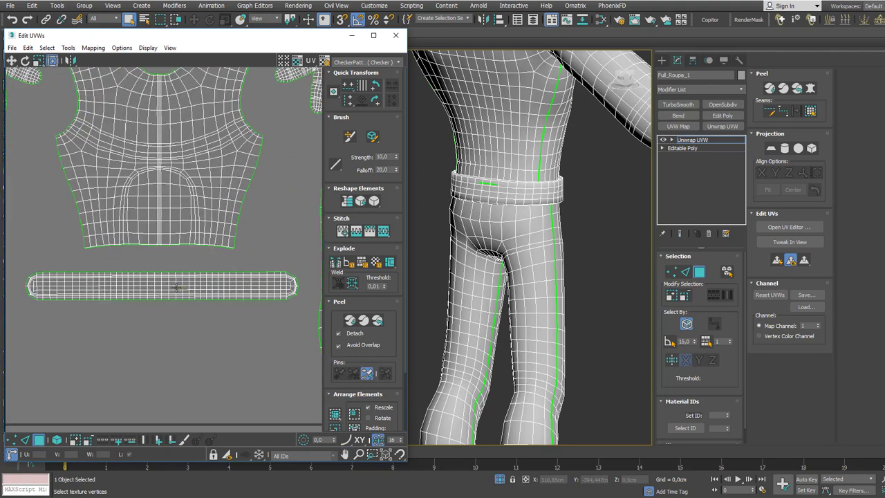
pyautogui.scroll(-3, 178, 291)
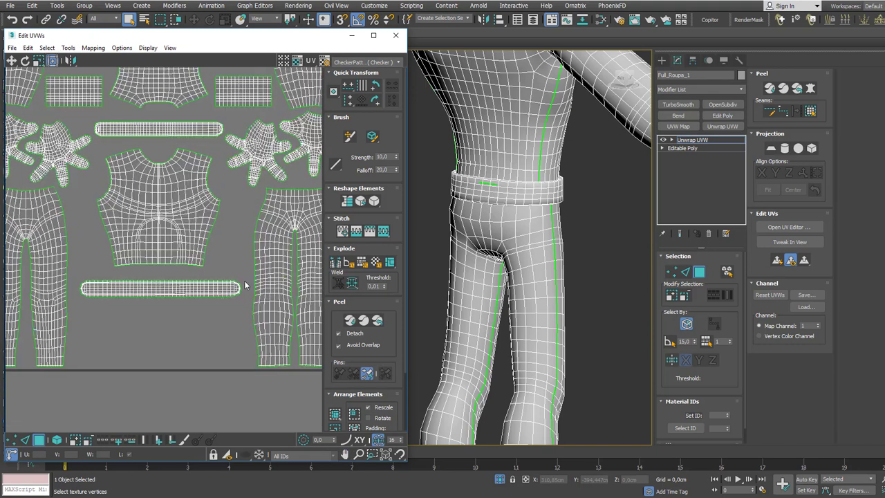
pyautogui.scroll(3, 215, 284)
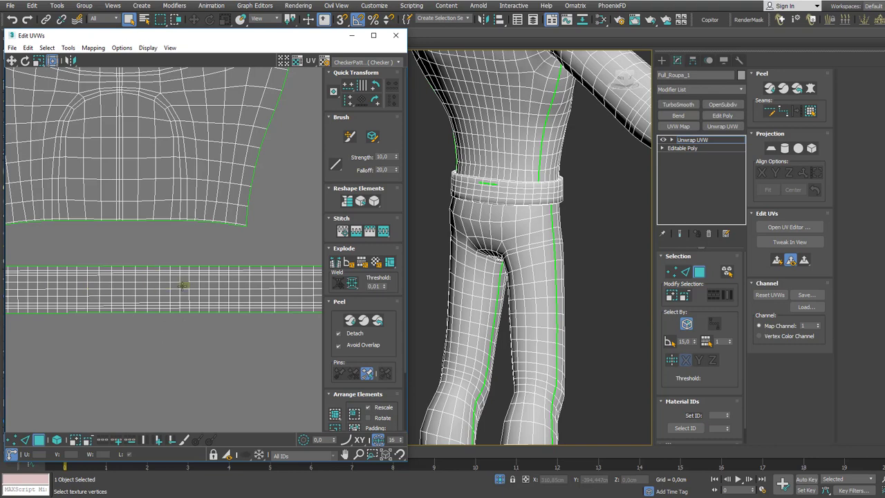
pyautogui.scroll(-2, 259, 289)
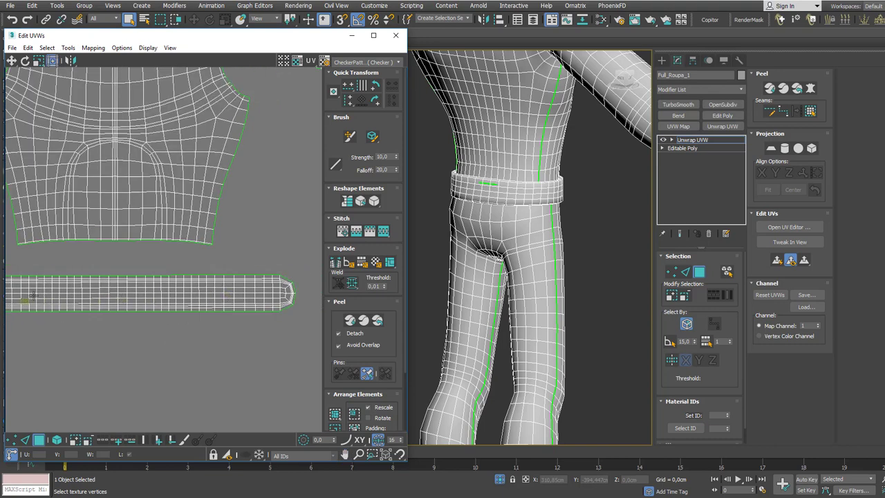
# Step: Inspect the overlapping front end of the belt up close on the model and compare its polygons with the strip's rounded end in the layout
pyautogui.keyDown('alt'); pyautogui.moveTo(509, 239); pyautogui.dragTo(377, 244, button='middle'); pyautogui.keyUp('alt')
pyautogui.scroll(2, 519, 208)
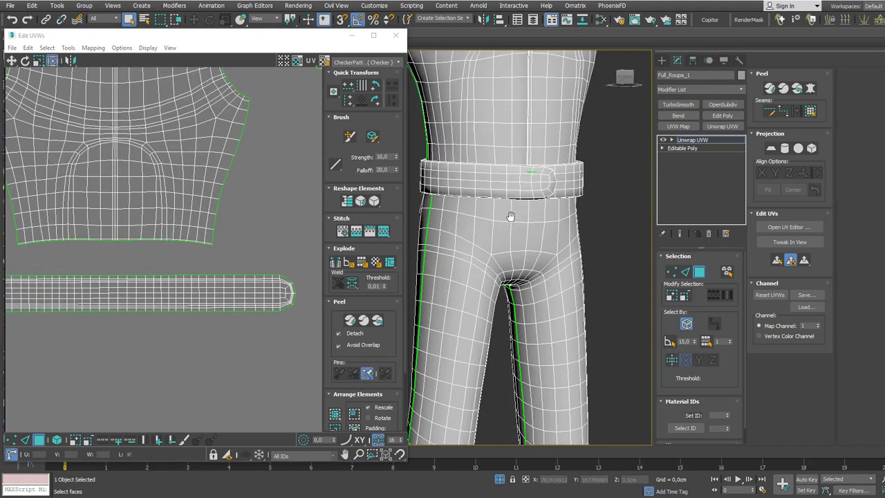
pyautogui.scroll(2, 509, 216)
pyautogui.scroll(-2, 513, 250)
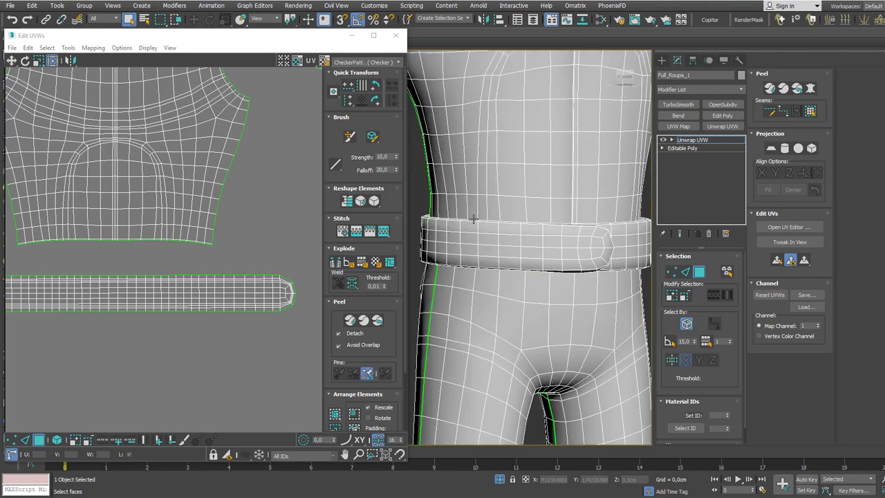
pyautogui.scroll(2, 488, 245)
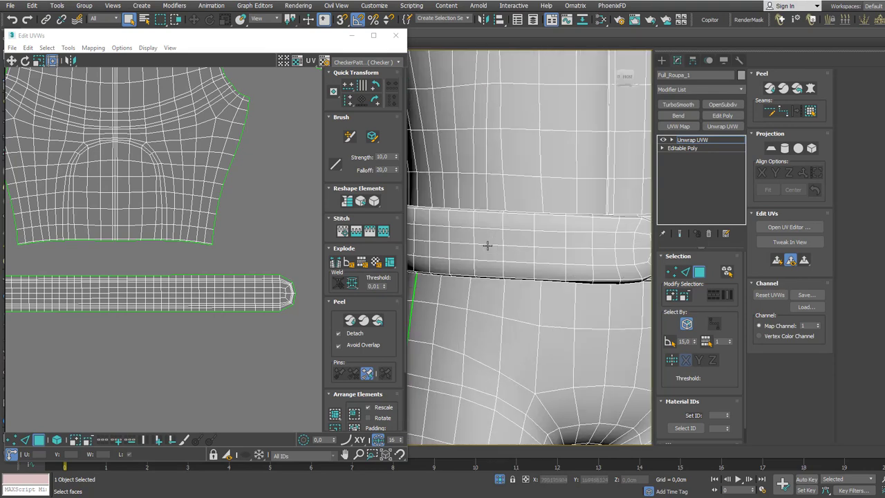
pyautogui.scroll(2, 488, 246)
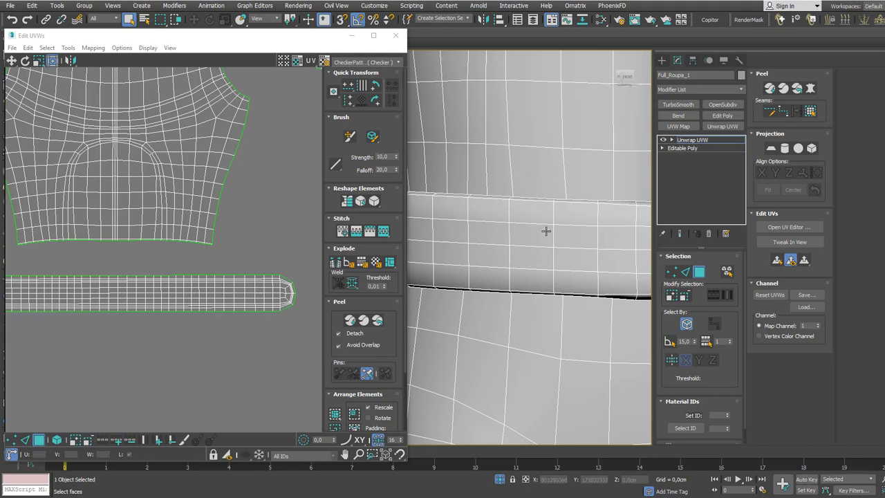
pyautogui.scroll(-3, 562, 286)
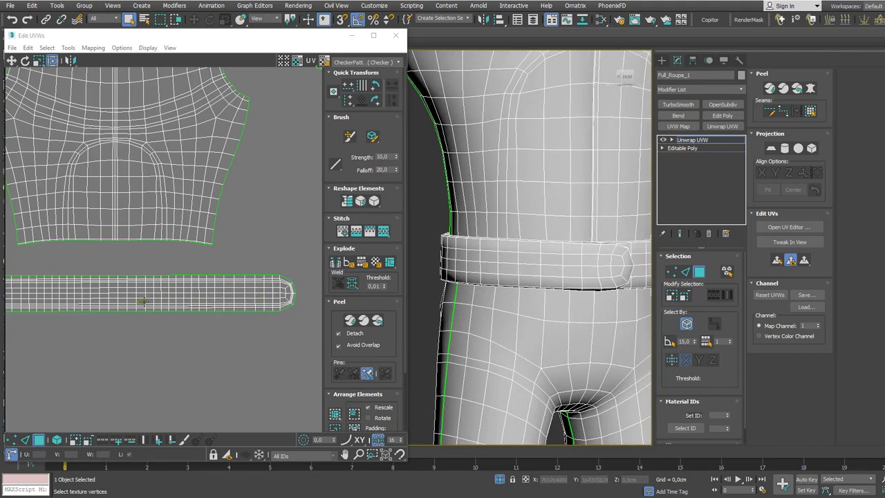
pyautogui.scroll(-3, 144, 296)
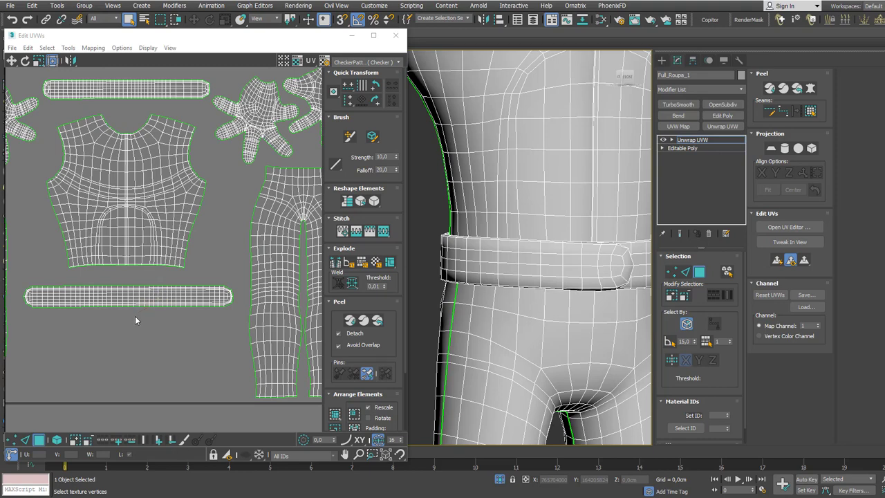
pyautogui.moveTo(134, 316); pyautogui.dragTo(155, 317, button='middle')
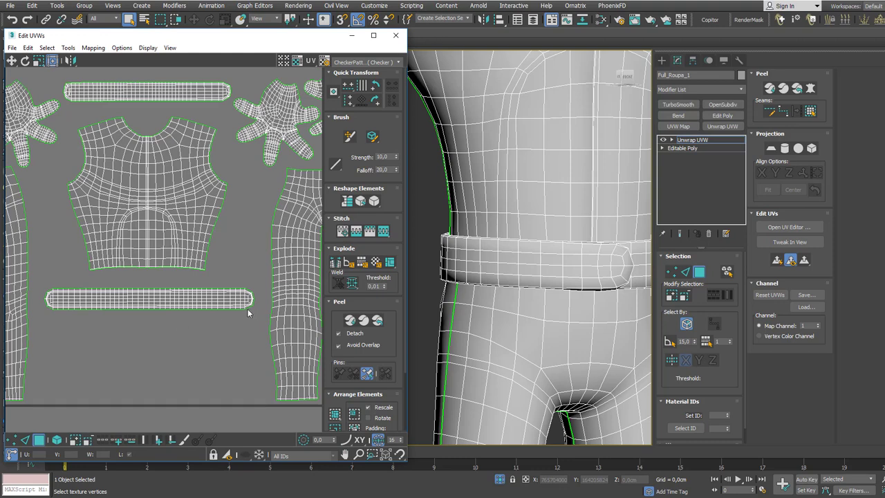
pyautogui.scroll(-2, 248, 309)
pyautogui.scroll(4, 231, 303)
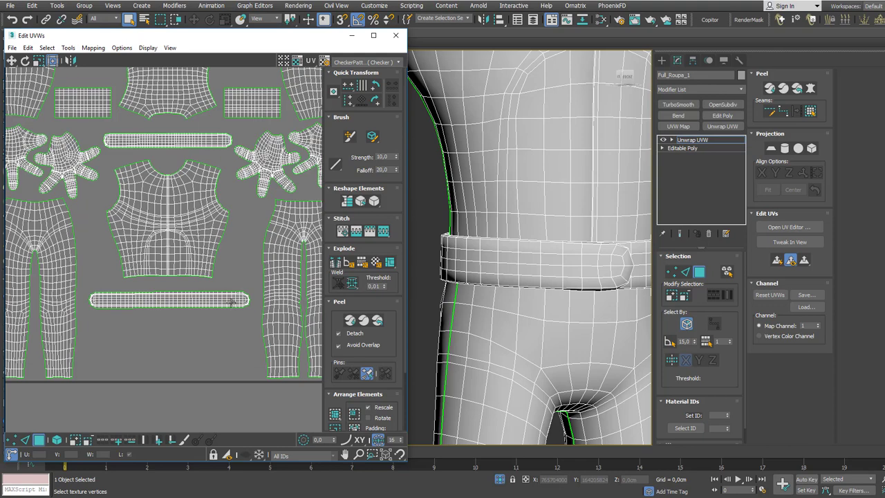
pyautogui.scroll(2, 181, 305)
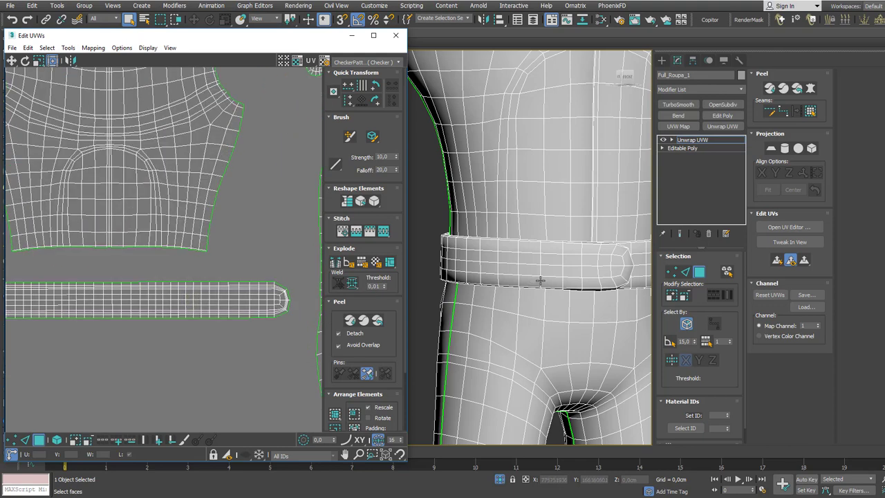
pyautogui.scroll(-2, 285, 304)
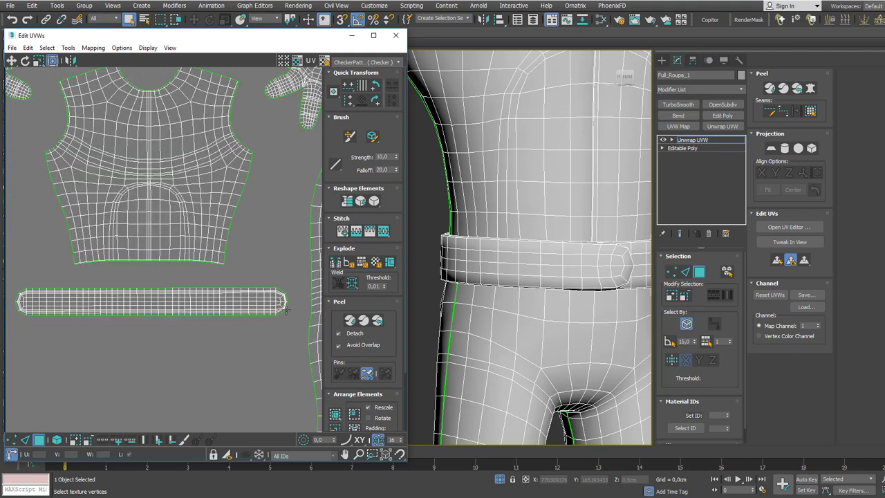
pyautogui.scroll(-2, 286, 313)
pyautogui.scroll(-1, 169, 308)
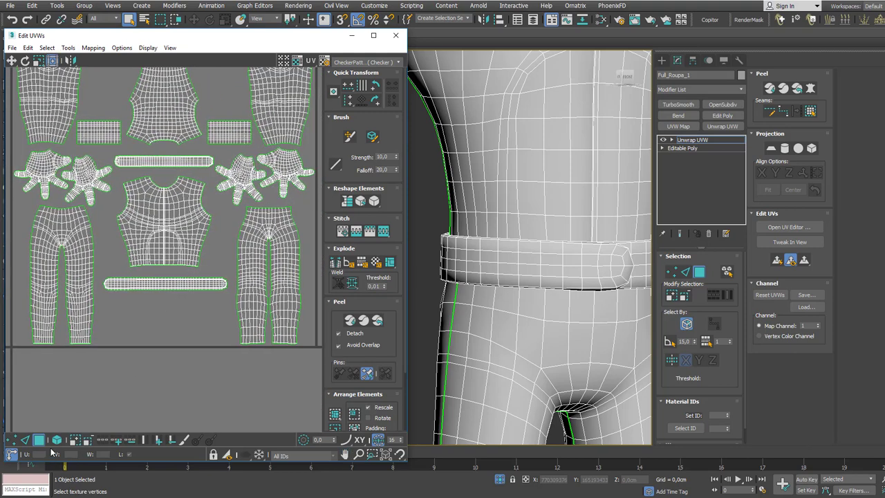
# Step: Switch element selection back on, and frame the complete UV layout and the full suit
pyautogui.scroll(-3, 188, 320)
pyautogui.scroll(2, 188, 319)
pyautogui.scroll(-2, 534, 259)
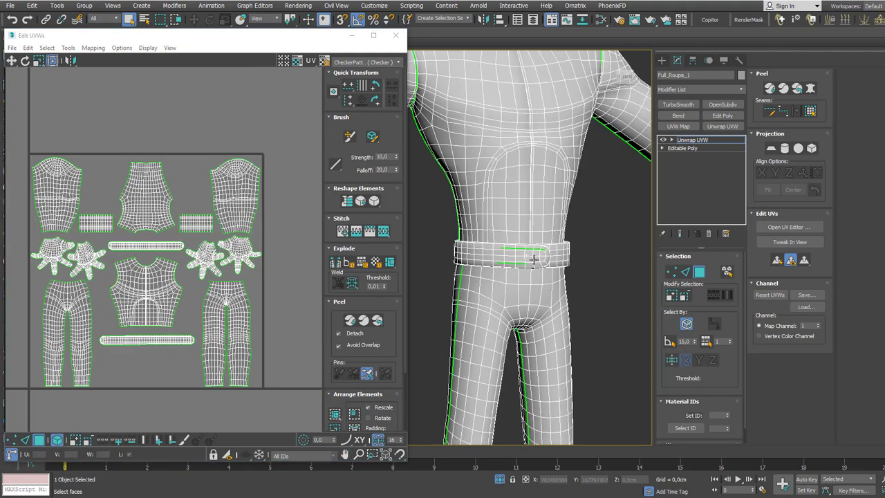
pyautogui.scroll(-4, 533, 259)
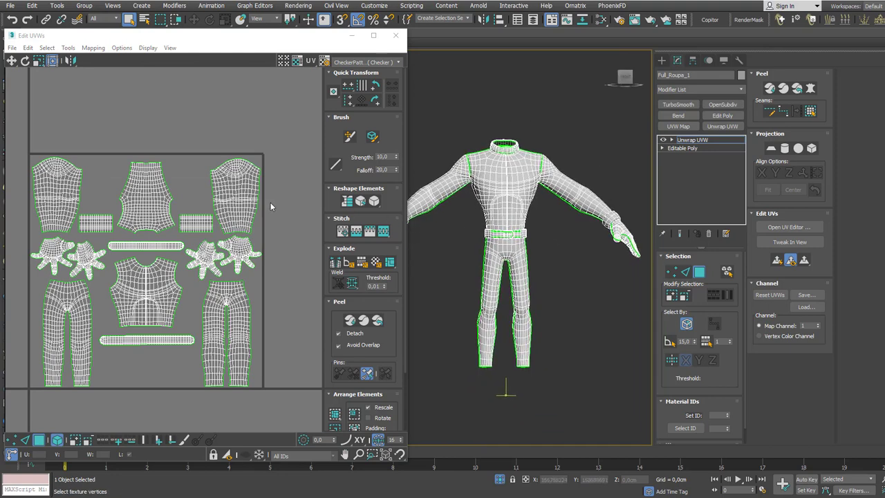
# Step: Select the sleeve shell at the upper right of the UV square to locate it and its underarm seam on the suit
pyautogui.click(228, 203)
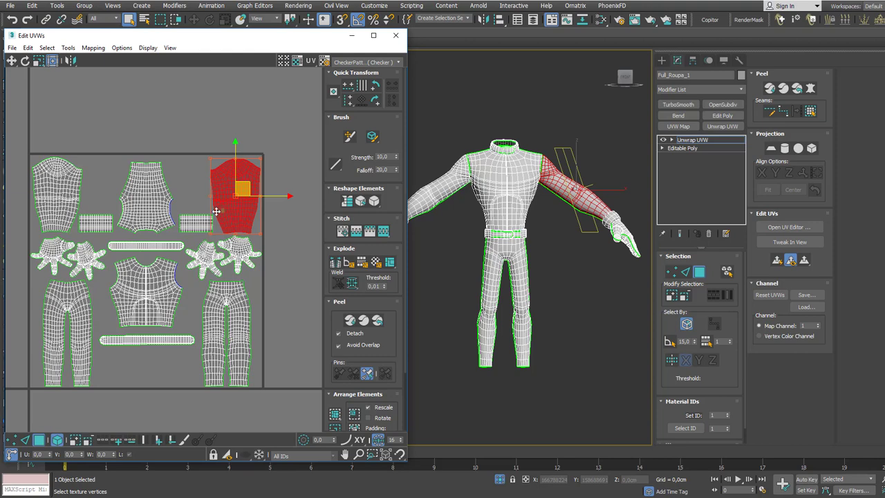
pyautogui.moveTo(64, 199); pyautogui.dragTo(71, 177, button='middle')
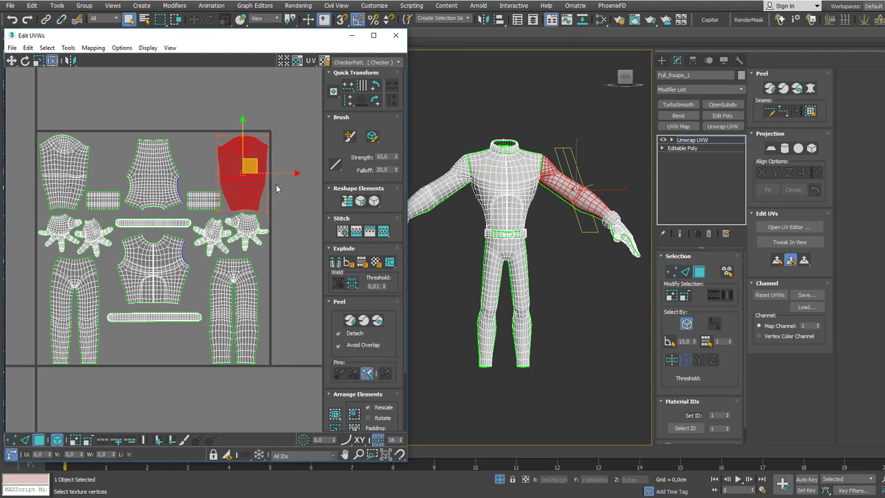
pyautogui.keyDown('alt'); pyautogui.moveTo(574, 196); pyautogui.dragTo(562, 208, button='middle'); pyautogui.keyUp('alt')
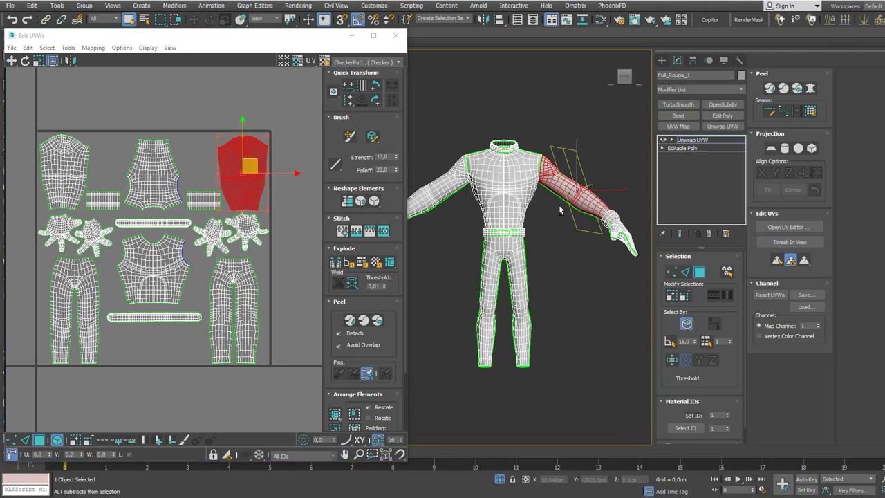
pyautogui.click(269, 103)
pyautogui.click(257, 178)
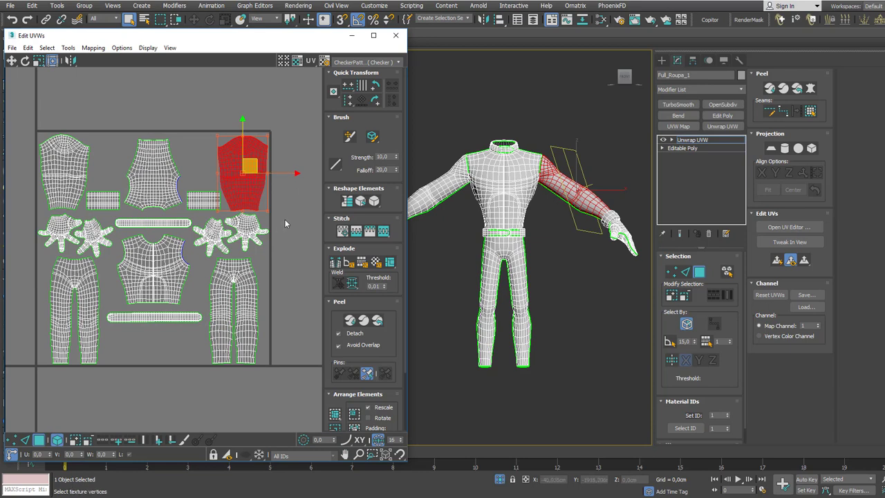
# Step: Select the pair of hand shells on each side of the UV layout to locate both gloves on the suit
pyautogui.click(209, 235)
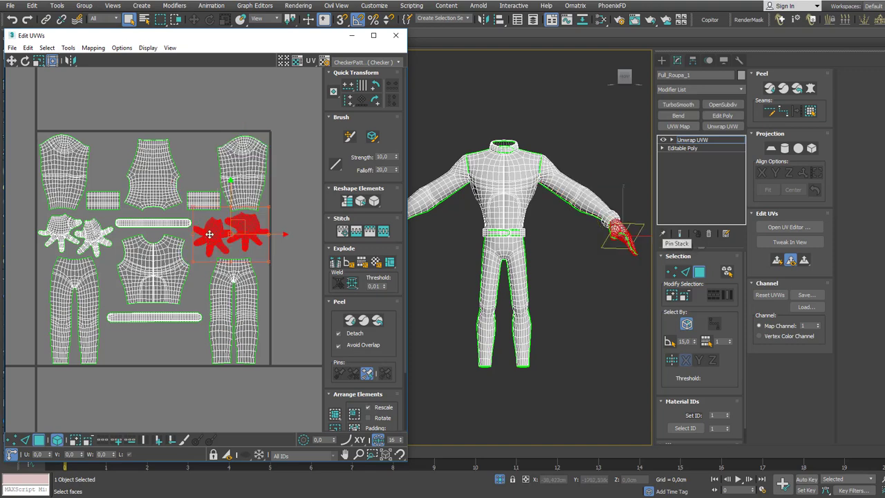
pyautogui.moveTo(19, 221); pyautogui.dragTo(111, 246)
pyautogui.scroll(-3, 543, 251)
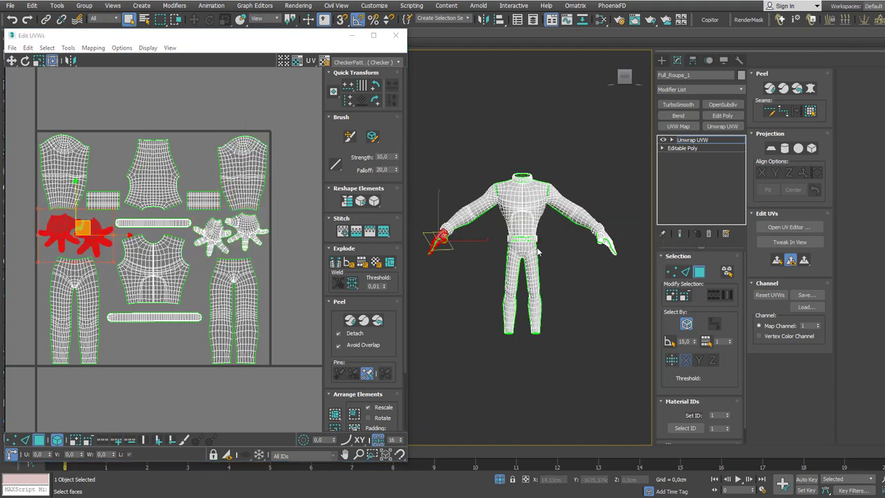
pyautogui.moveTo(538, 251); pyautogui.dragTo(547, 228, button='middle')
pyautogui.keyDown('alt'); pyautogui.moveTo(547, 228); pyautogui.dragTo(545, 246, button='middle'); pyautogui.keyUp('alt')
# Step: Select the small rectangular cuff shells on both sides of the layout to locate them at the suit's wrists
pyautogui.click(76, 177)
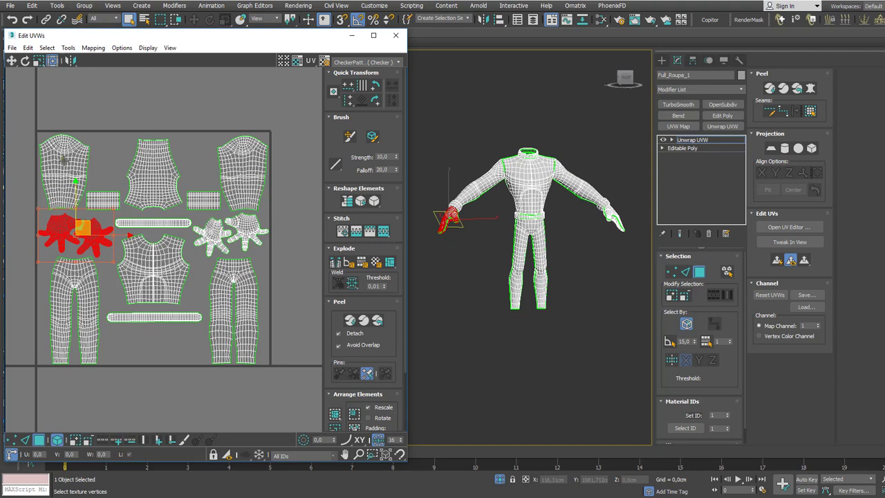
pyautogui.click(109, 200)
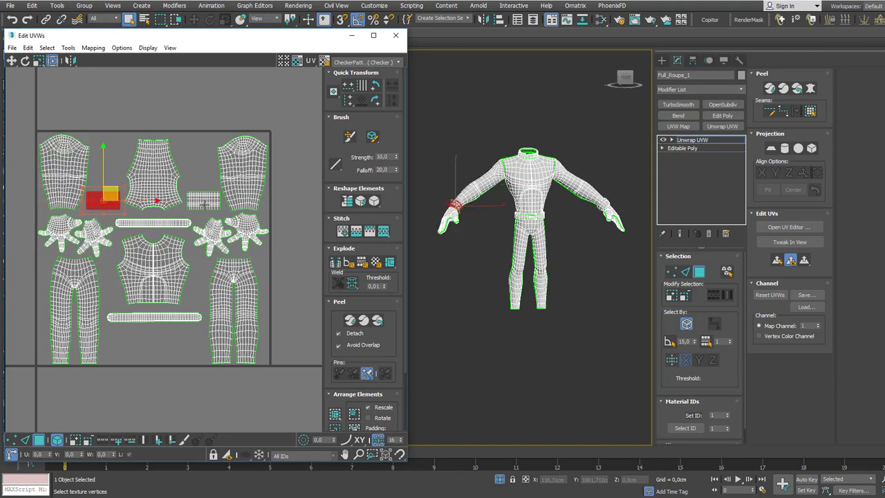
pyautogui.click(205, 204)
# Step: Select the two trouser shells in turn to match the front and back leg halves to the suit
pyautogui.click(217, 284)
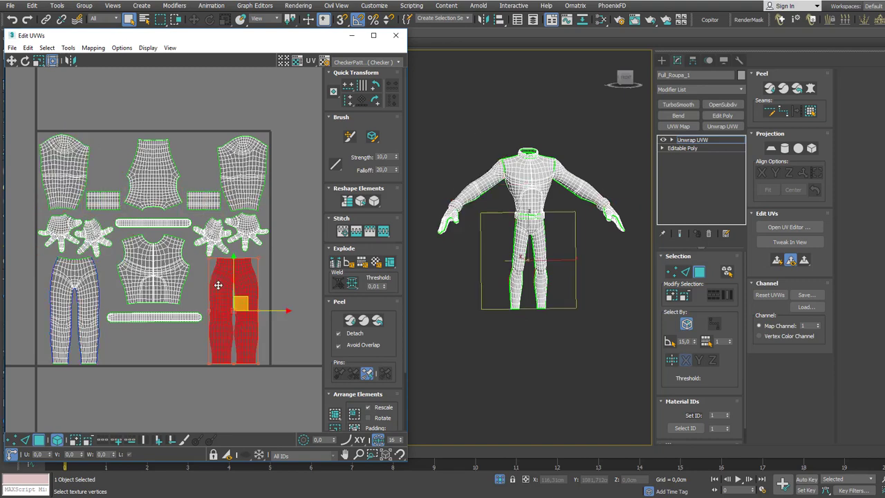
pyautogui.click(87, 279)
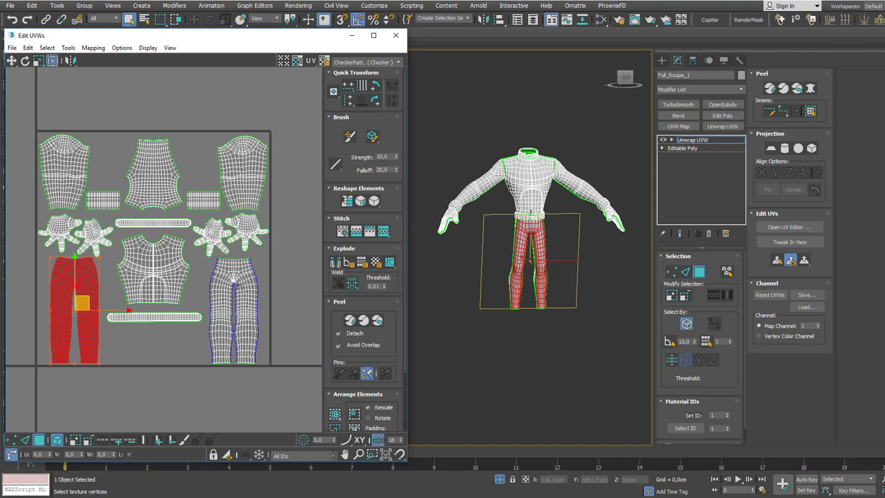
pyautogui.click(228, 283)
# Step: Clear the shell selection and examine the lower-right trouser shell up close against the legs on the model
pyautogui.moveTo(579, 253)
pyautogui.keyDown('alt'); pyautogui.mouseDown(button='middle')
pyautogui.moveTo(641, 245)
pyautogui.moveTo(571, 242)
pyautogui.mouseUp(button='middle'); pyautogui.keyUp('alt')
pyautogui.scroll(4, 571, 242)
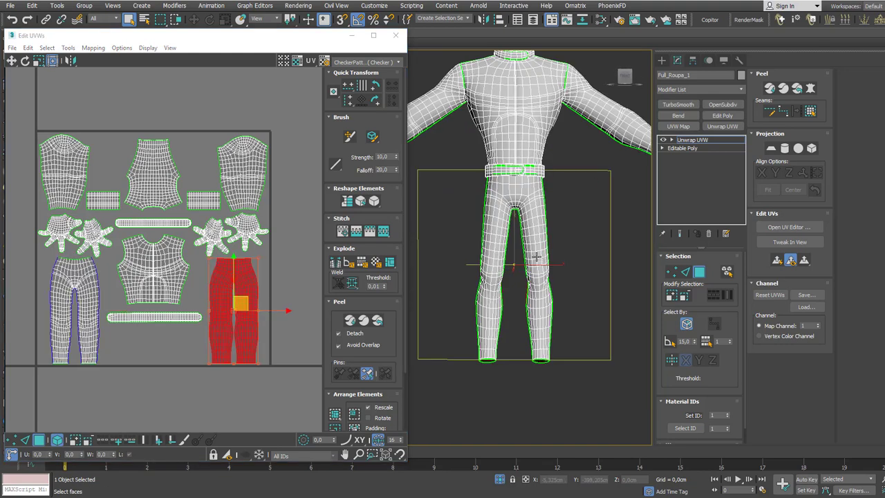
pyautogui.scroll(5, 266, 278)
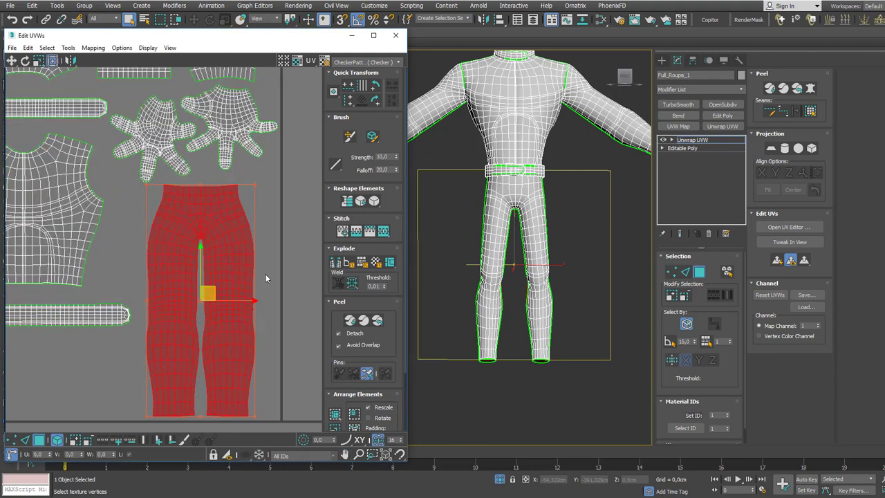
pyautogui.click(266, 275)
pyautogui.moveTo(273, 278); pyautogui.dragTo(271, 234, button='middle')
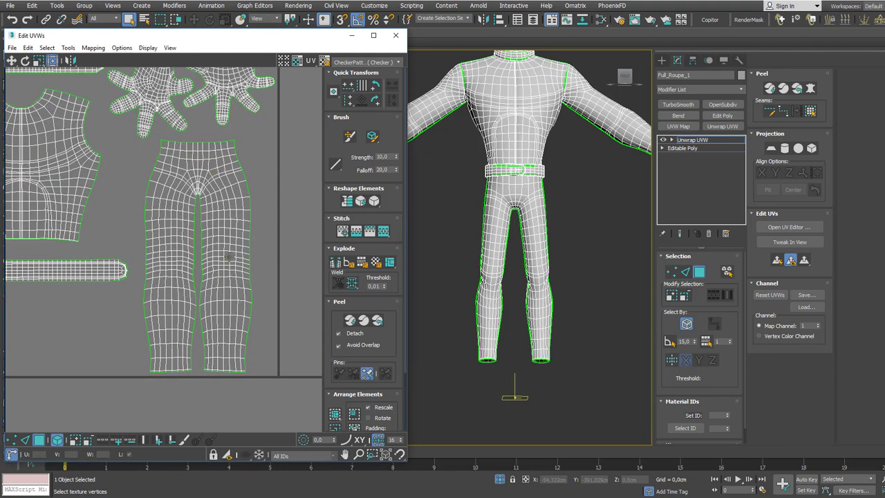
# Step: Switch to the other 3ds Max window, open the checkered suit's UV layout, and select the lower V-shaped trouser shell with element selection on
pyautogui.hotkey('alt', 'Tab')
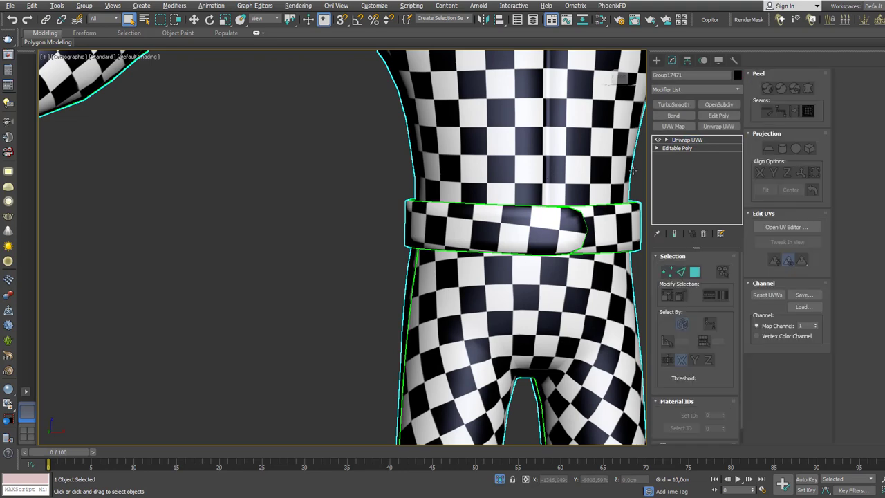
pyautogui.click(786, 227)
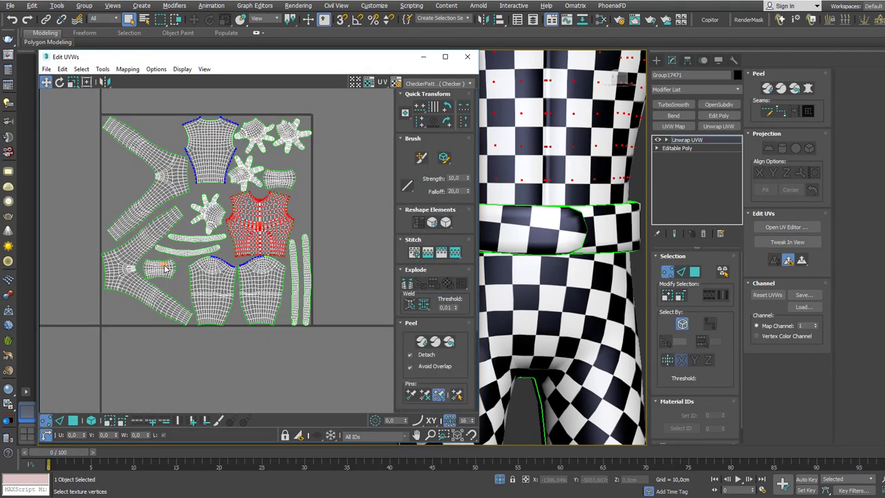
pyautogui.scroll(2, 147, 247)
pyautogui.scroll(3, 132, 255)
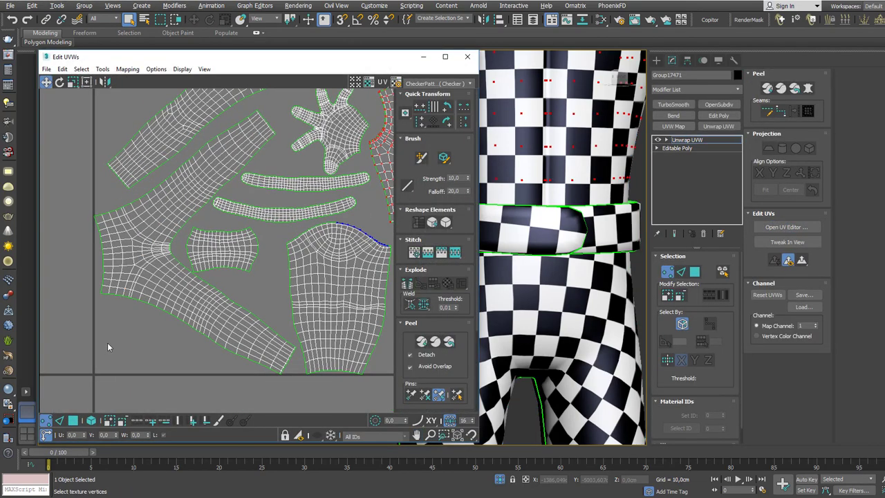
pyautogui.click(92, 422)
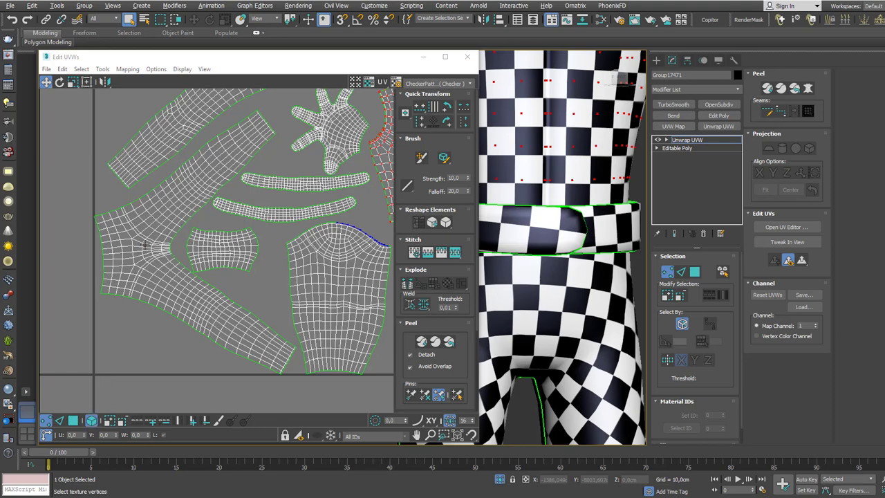
pyautogui.click(145, 246)
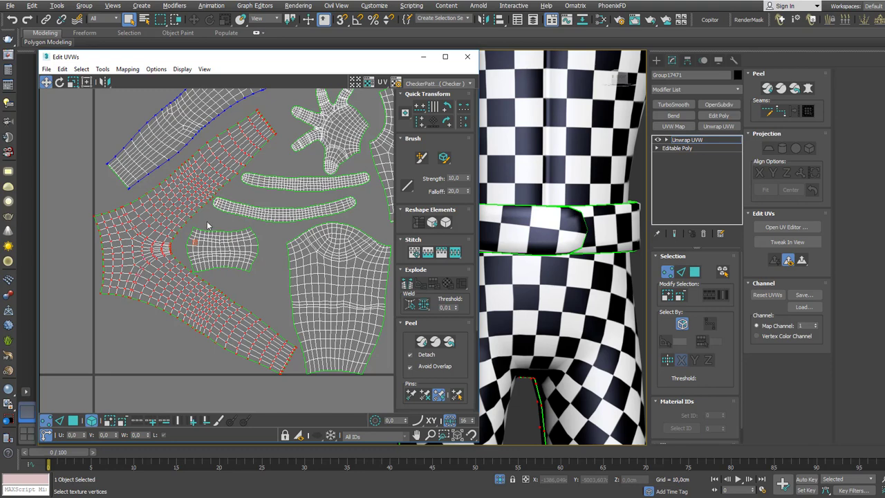
# Step: Deselect the V-shaped trouser shell and examine its spread legs and dense crotch polygons in the layout
pyautogui.click(174, 235)
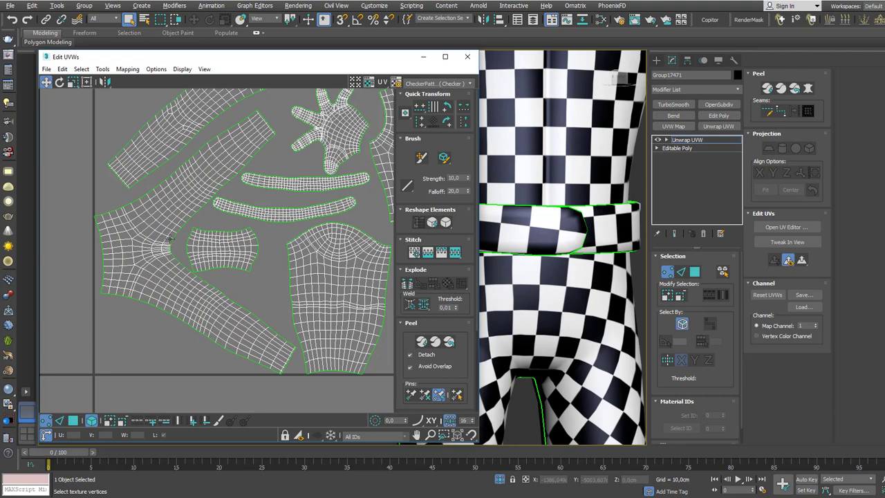
pyautogui.scroll(-4, 177, 235)
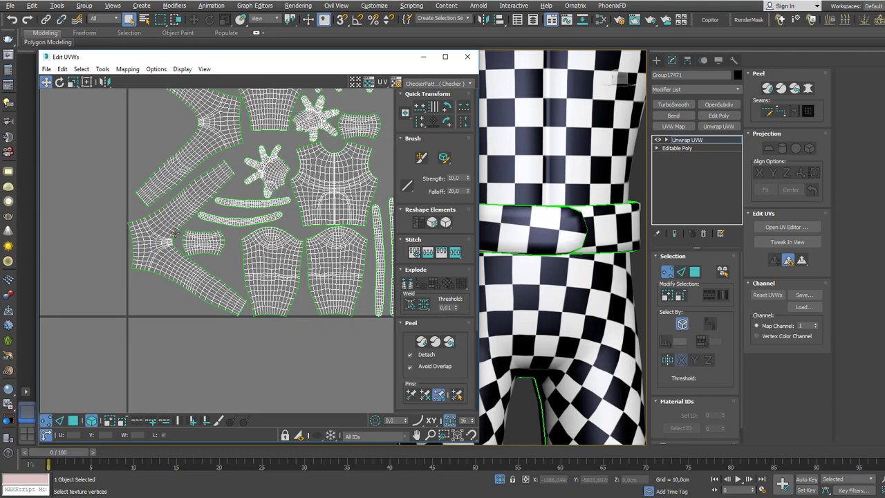
pyautogui.scroll(3, 170, 243)
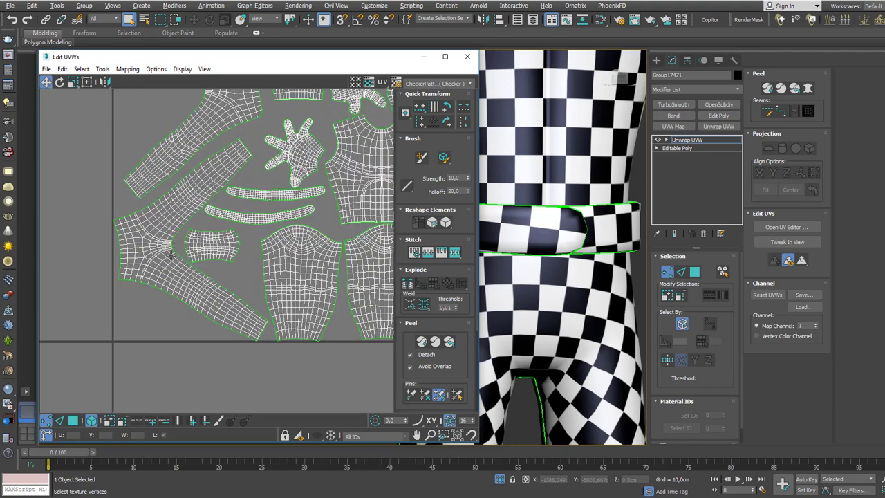
pyautogui.scroll(1, 158, 245)
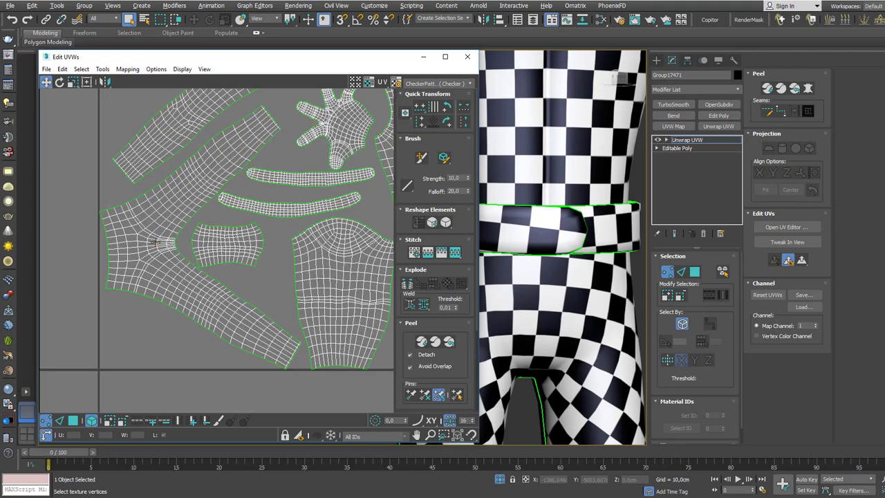
pyautogui.click(159, 244)
# Step: Return to the Full_Roupa_1 scene and examine the straight-legged trouser shell's polygon grid beside the neighbouring shells
pyautogui.hotkey('alt', 'Tab')
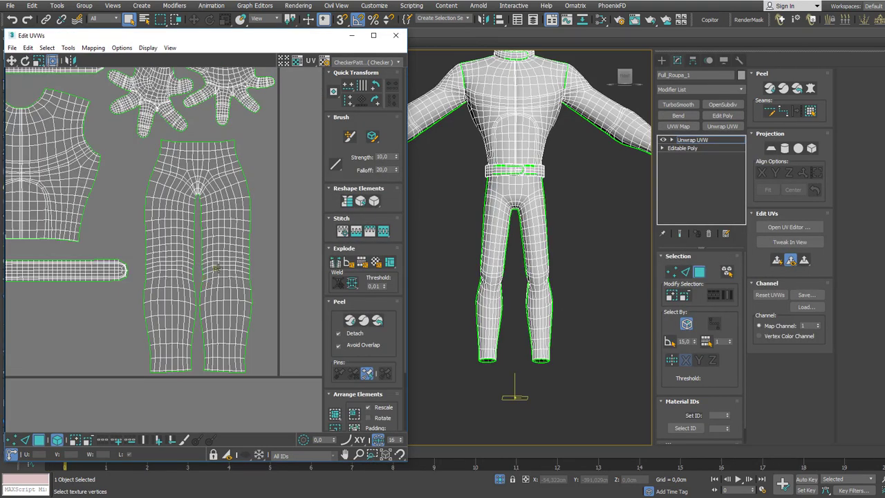
pyautogui.scroll(2, 216, 266)
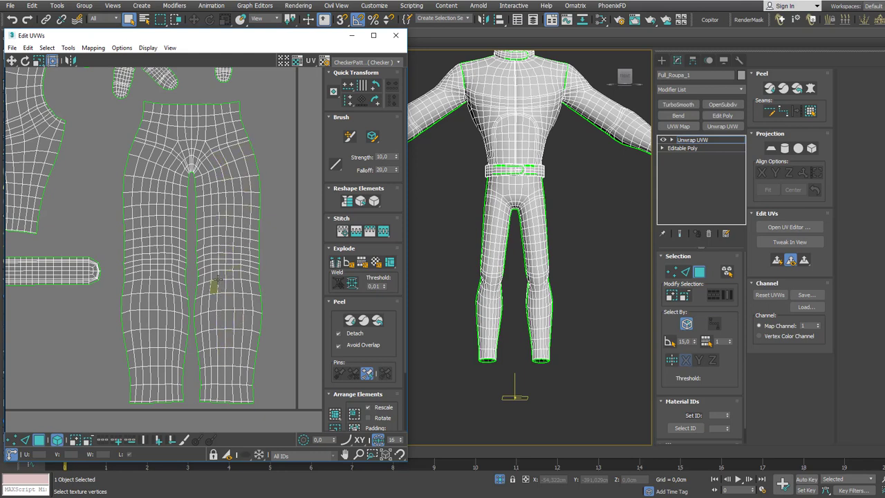
pyautogui.scroll(-3, 224, 255)
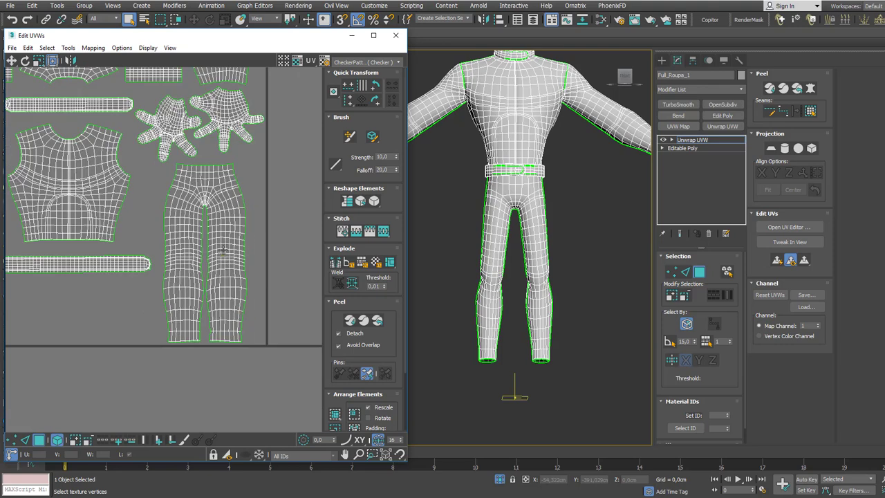
pyautogui.scroll(3, 223, 249)
pyautogui.scroll(-2, 215, 251)
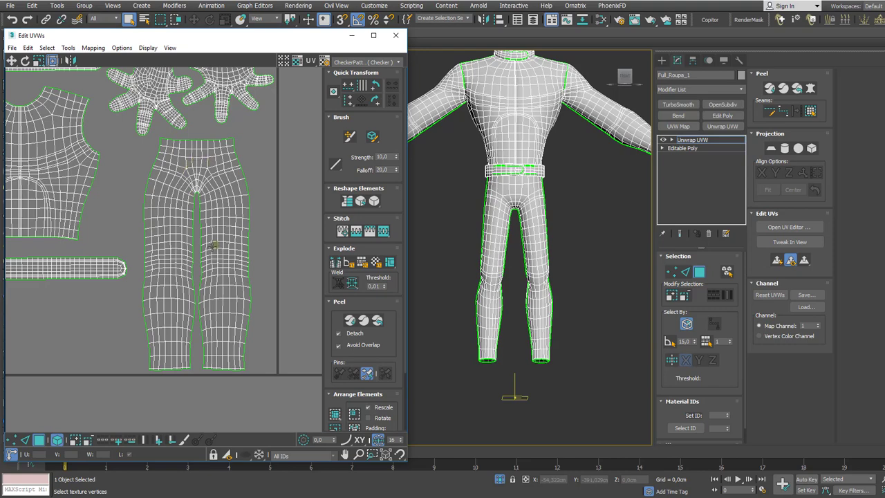
pyautogui.scroll(-2, 221, 250)
pyautogui.moveTo(221, 251); pyautogui.dragTo(235, 271, button='middle')
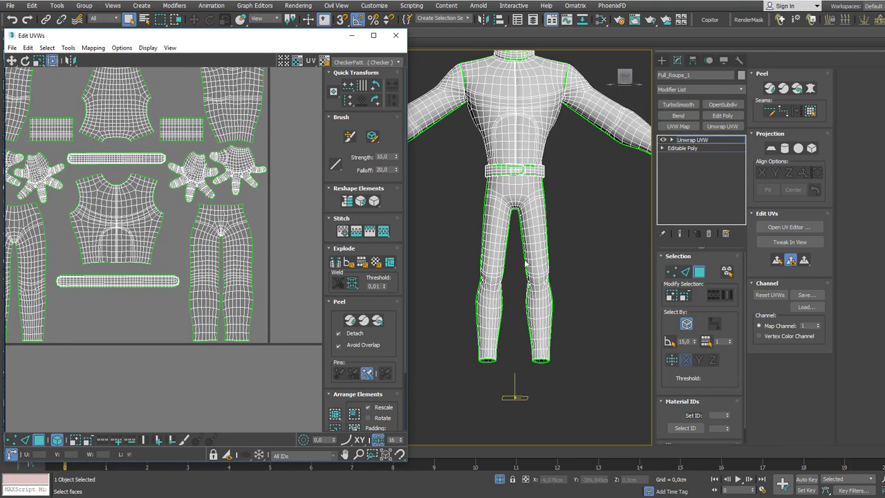
pyautogui.moveTo(528, 263); pyautogui.dragTo(531, 281, button='middle')
# Step: Show the checker material Material #1254 on the suit in the viewport, leave UV face selection, and deselect the suit
pyautogui.press('m')
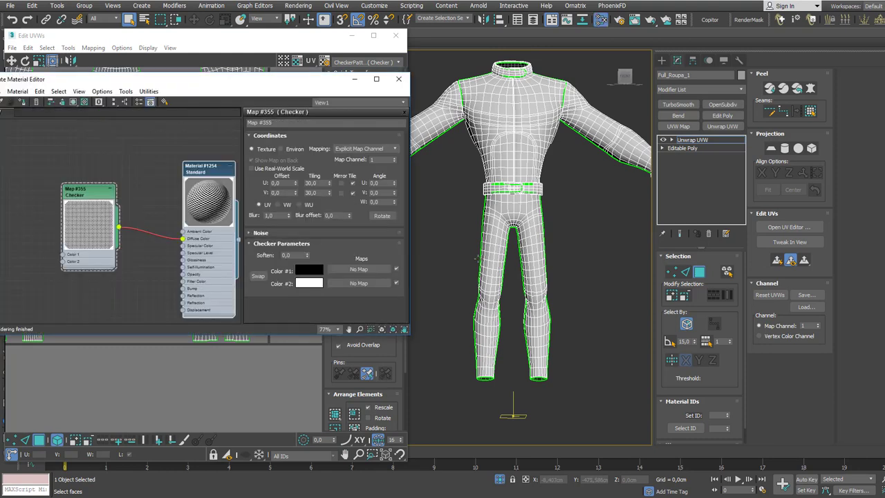
pyautogui.moveTo(204, 178); pyautogui.dragTo(185, 172)
pyautogui.doubleClick(187, 172)
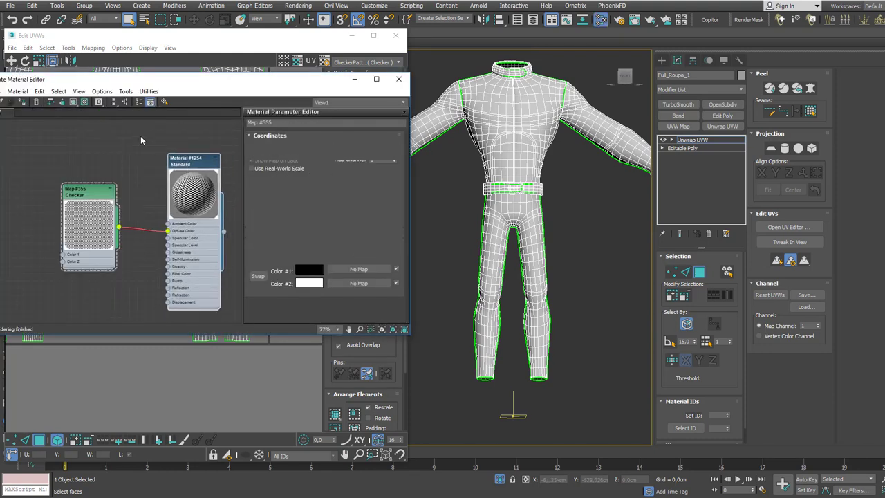
pyautogui.click(75, 102)
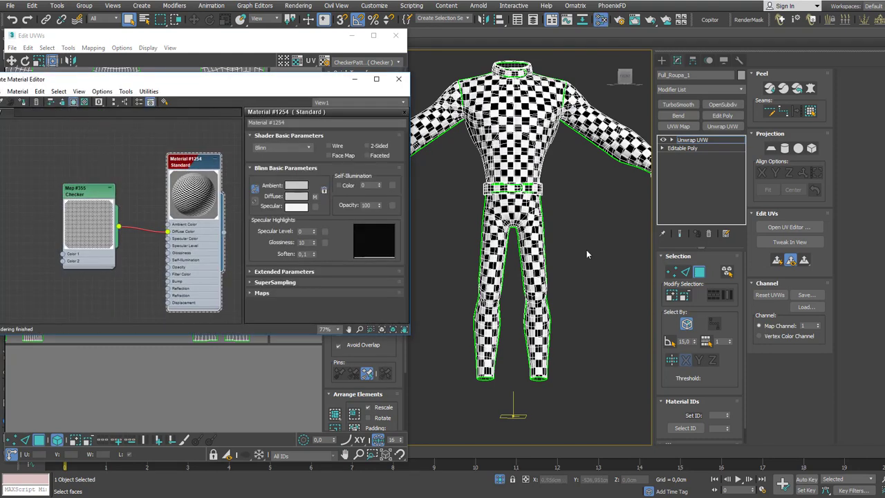
pyautogui.click(687, 140)
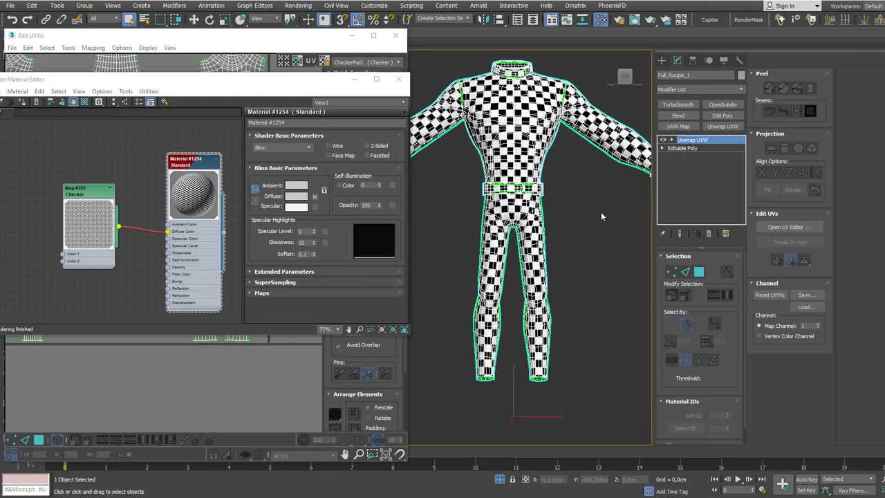
pyautogui.click(601, 217)
# Step: Inspect the checker pattern along the trouser legs, and on the sleeve and glove in the Front view
pyautogui.scroll(6, 553, 242)
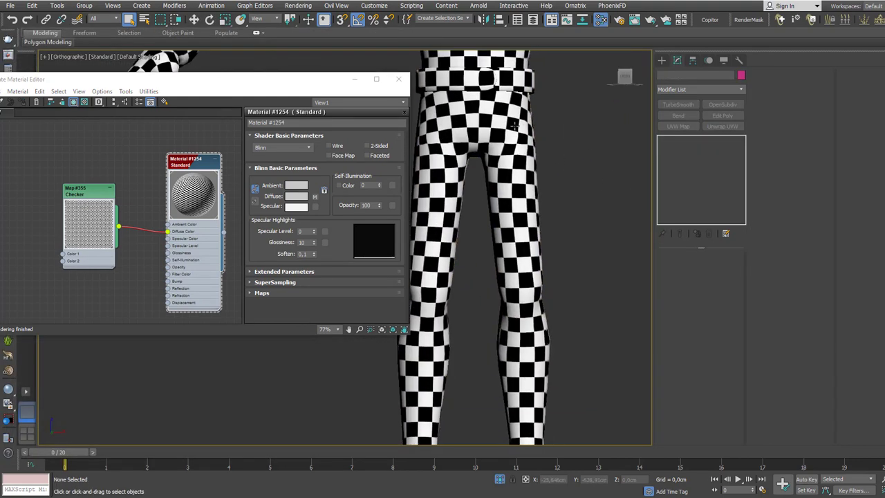
pyautogui.moveTo(529, 298); pyautogui.dragTo(519, 153, button='middle')
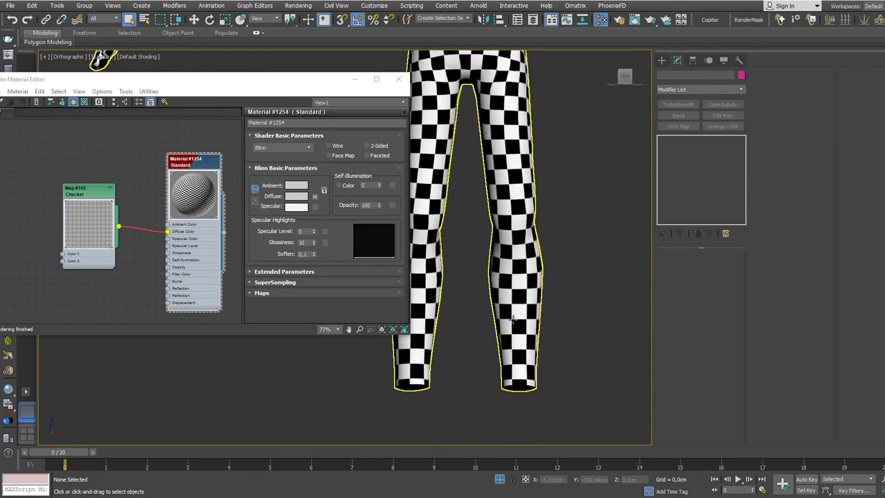
pyautogui.scroll(-3, 516, 309)
pyautogui.press('f')
pyautogui.moveTo(524, 205); pyautogui.dragTo(207, 225, button='middle')
pyautogui.scroll(3, 515, 230)
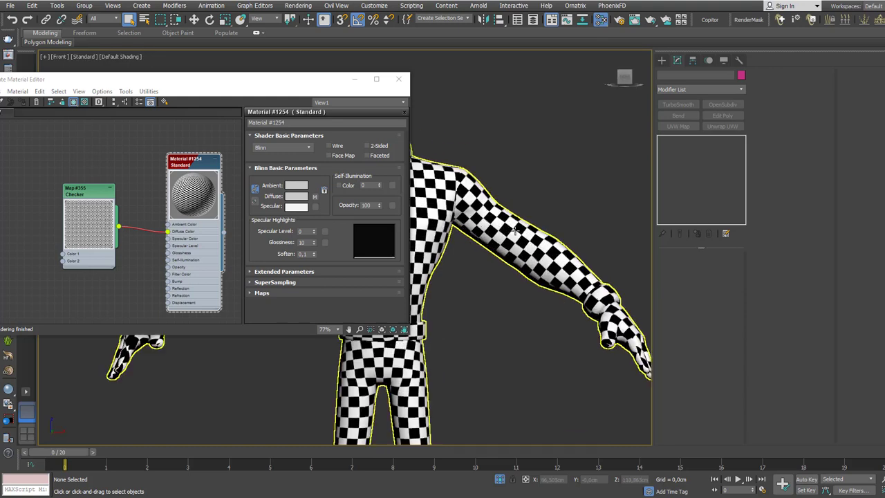
pyautogui.scroll(4, 514, 230)
pyautogui.scroll(-4, 473, 215)
# Step: Set the checker map's U tiling to 1
pyautogui.doubleClick(78, 193)
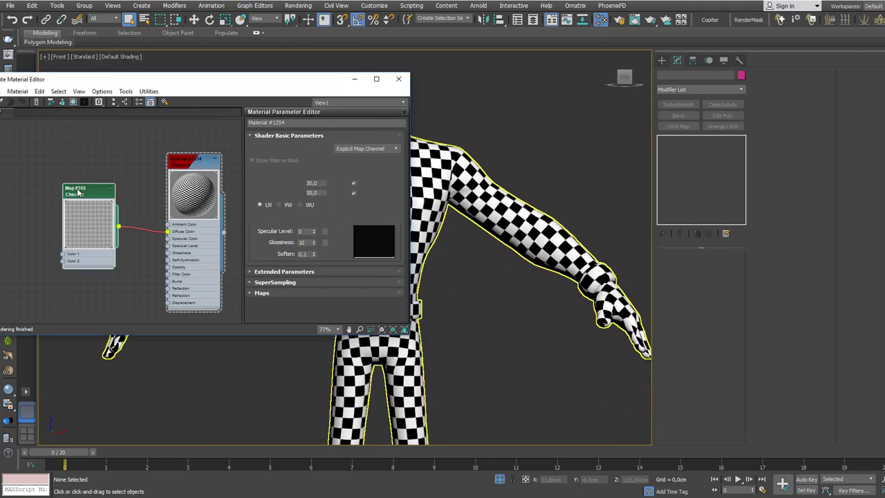
pyautogui.write('1')
pyautogui.press('Return')
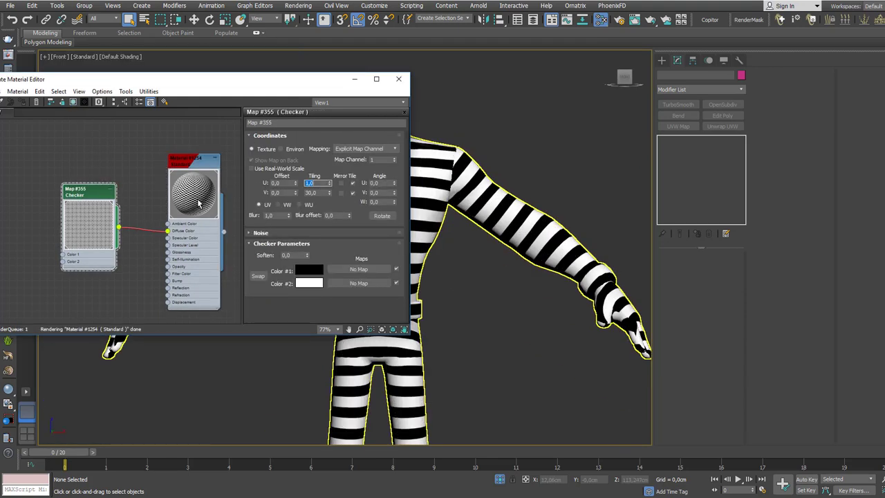
# Step: Inspect the stripe direction over the whole suit, switching the viewport from Front to Perspective
pyautogui.scroll(-3, 543, 231)
pyautogui.moveTo(499, 295); pyautogui.dragTo(538, 227, button='middle')
pyautogui.press('w')
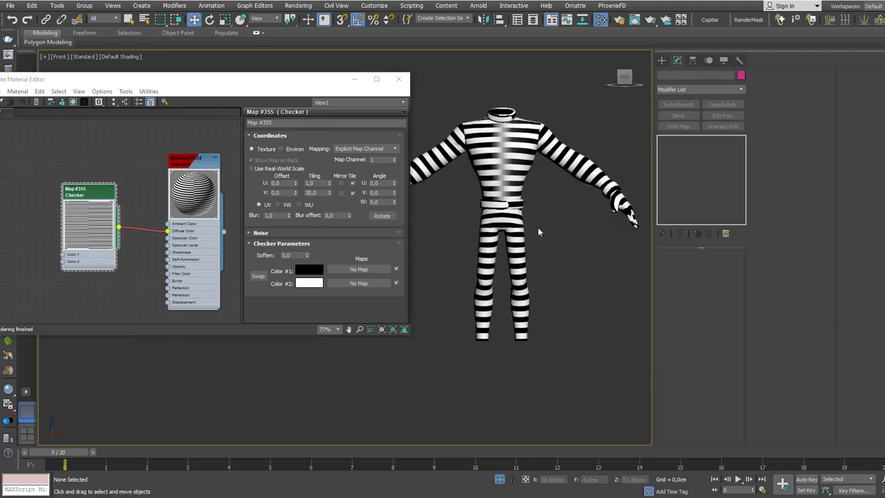
pyautogui.scroll(3, 537, 232)
pyautogui.rightClick(536, 233)
pyautogui.click(545, 242)
pyautogui.moveTo(531, 269)
pyautogui.mouseDown(button='middle')
pyautogui.moveTo(555, 234)
pyautogui.moveTo(480, 254)
pyautogui.moveTo(553, 267)
pyautogui.moveTo(528, 258)
pyautogui.mouseUp(button='middle')
pyautogui.press('p')
pyautogui.rightClick(528, 257)
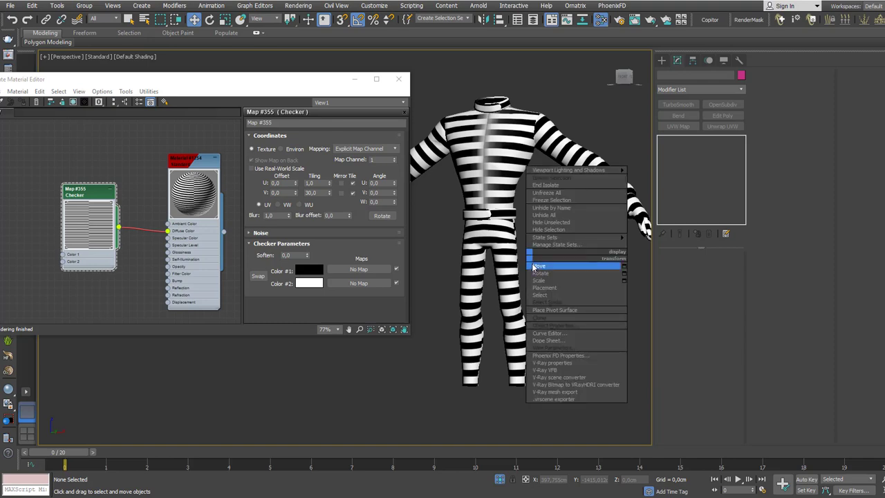
pyautogui.click(197, 168)
# Step: Inspect the stripes up close where the torso meets the sleeve at the shoulder seam
pyautogui.keyDown('alt'); pyautogui.moveTo(521, 185); pyautogui.dragTo(531, 221, button='middle'); pyautogui.keyUp('alt')
pyautogui.click(514, 229)
pyautogui.scroll(5, 512, 186)
pyautogui.scroll(2, 533, 223)
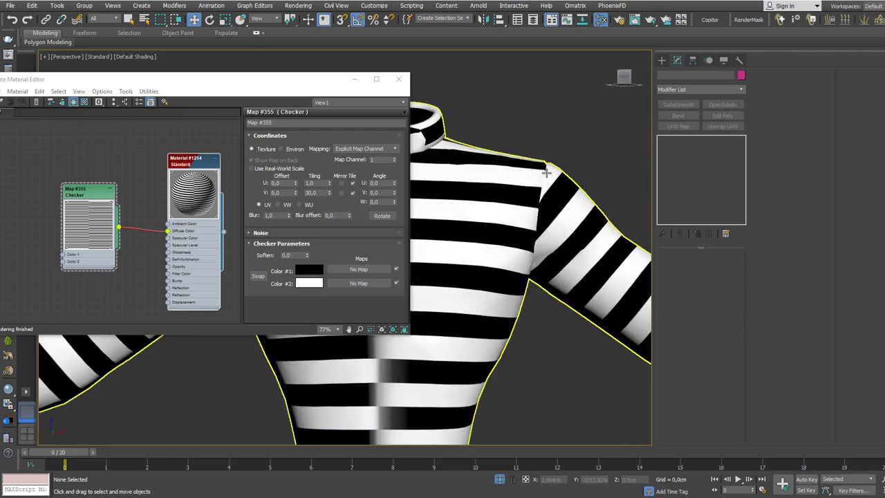
# Step: Turn the checker map's stripes by setting its W angle to 90
pyautogui.keyDown('alt'); pyautogui.moveTo(537, 269); pyautogui.dragTo(529, 208, button='middle'); pyautogui.keyUp('alt')
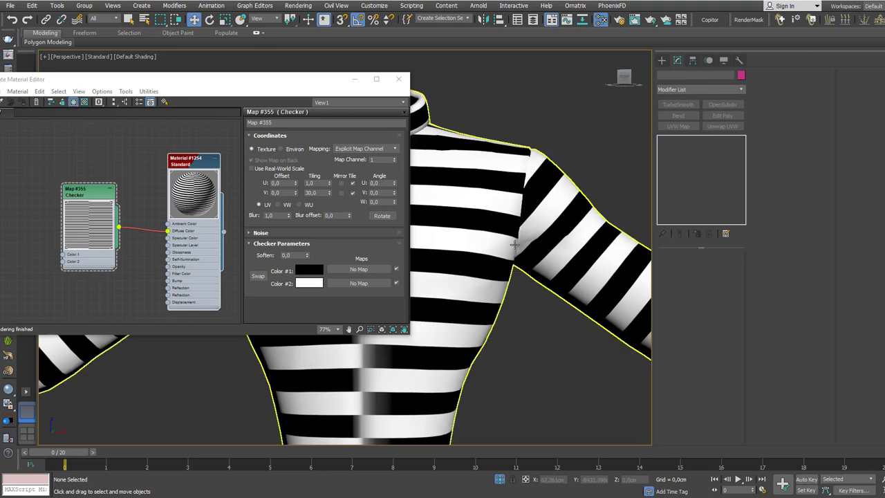
pyautogui.moveTo(530, 166)
pyautogui.keyDown('alt'); pyautogui.mouseDown(button='middle')
pyautogui.moveTo(562, 198)
pyautogui.moveTo(540, 191)
pyautogui.moveTo(536, 234)
pyautogui.moveTo(545, 174)
pyautogui.mouseUp(button='middle'); pyautogui.keyUp('alt')
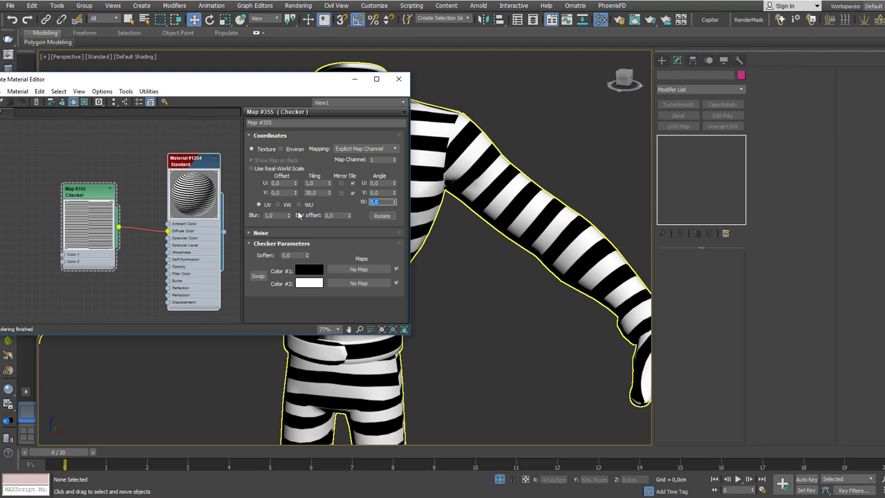
pyautogui.click(93, 194)
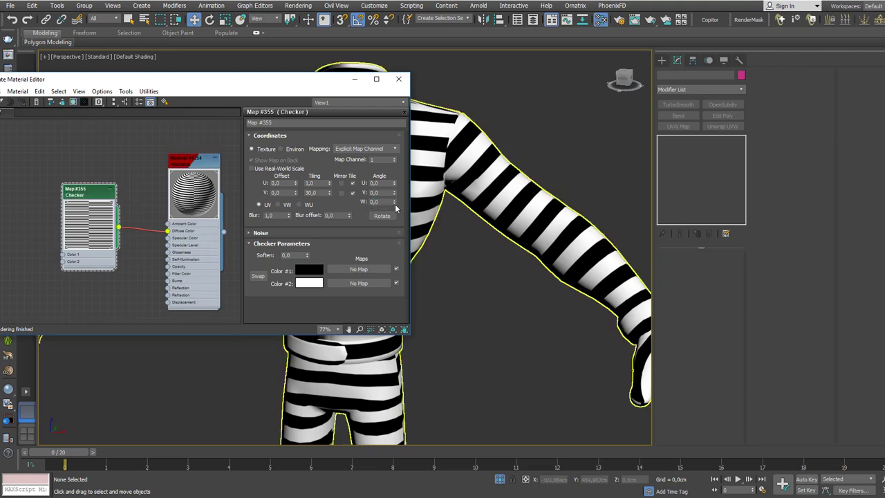
pyautogui.moveTo(385, 202); pyautogui.dragTo(315, 202)
pyautogui.write('90')
pyautogui.press('Return')
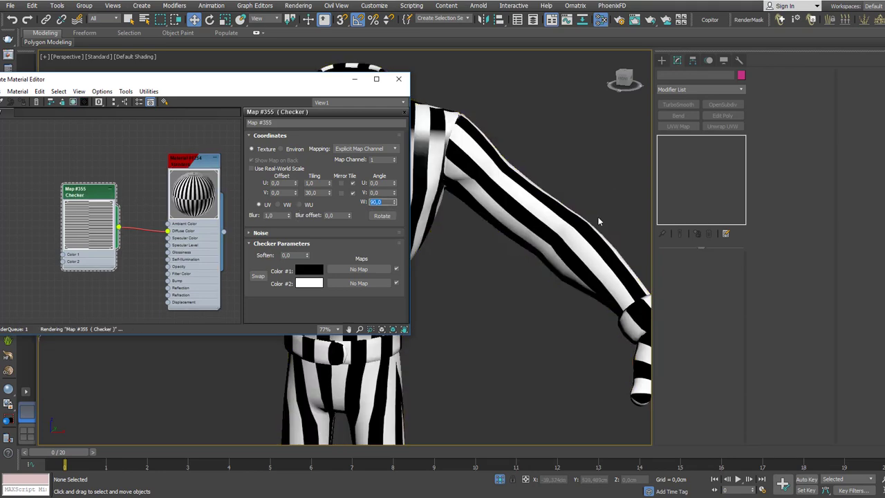
# Step: Inspect the lengthwise stripes over the whole suit, including up close along the trouser legs and on the torso and sleeve
pyautogui.scroll(-5, 527, 232)
pyautogui.moveTo(528, 232)
pyautogui.keyDown('alt'); pyautogui.mouseDown(button='middle')
pyautogui.moveTo(525, 221)
pyautogui.moveTo(484, 232)
pyautogui.moveTo(531, 227)
pyautogui.mouseUp(button='middle'); pyautogui.keyUp('alt')
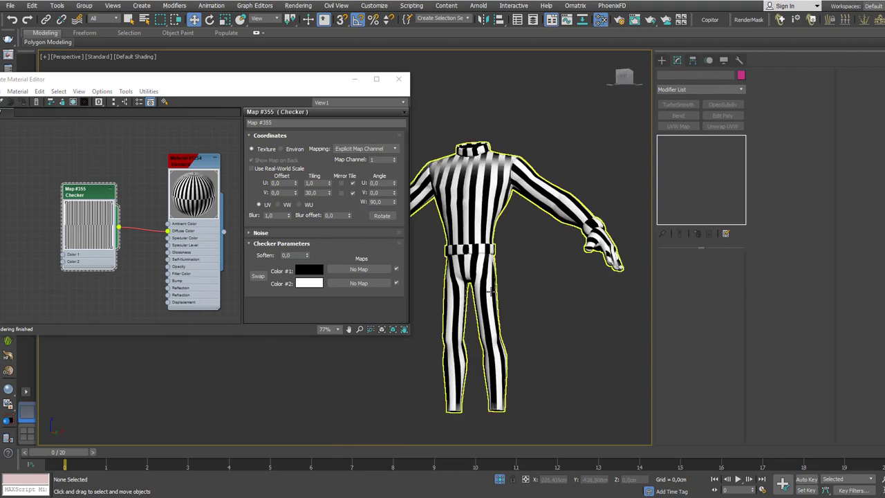
pyautogui.scroll(4, 500, 413)
pyautogui.moveTo(499, 413); pyautogui.dragTo(509, 286, button='middle')
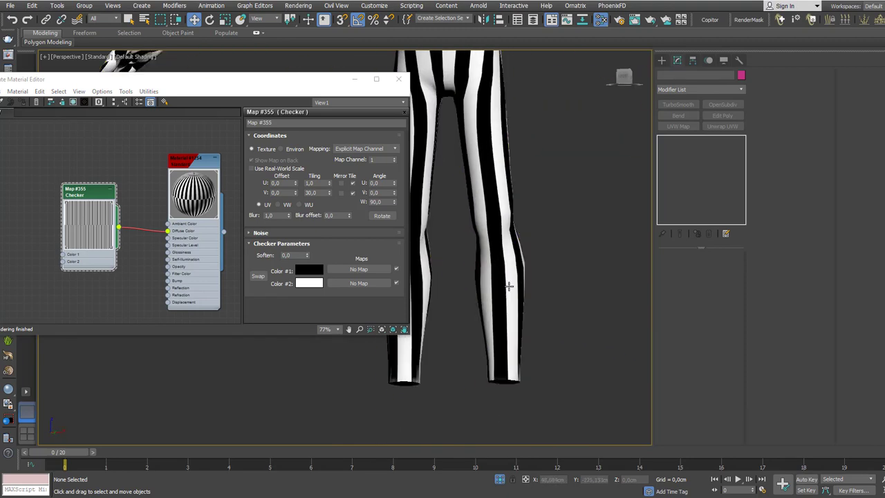
pyautogui.scroll(-3, 509, 286)
pyautogui.moveTo(498, 233); pyautogui.dragTo(496, 290, button='middle')
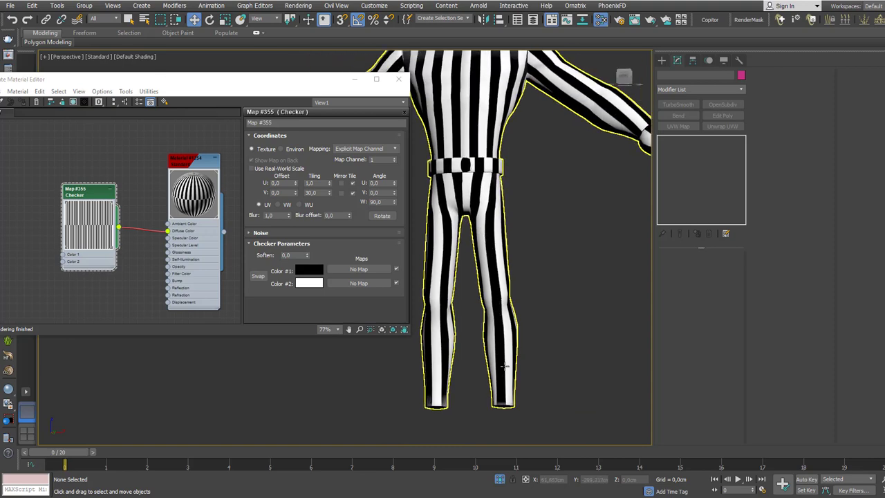
pyautogui.keyDown('alt'); pyautogui.moveTo(503, 366); pyautogui.dragTo(548, 247, button='middle'); pyautogui.keyUp('alt')
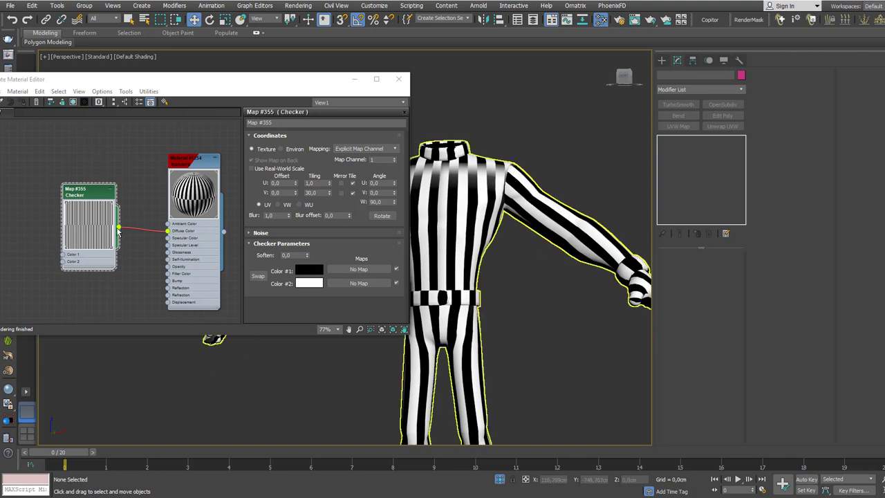
# Step: Set the checker map's U tiling to 30 to bring the square pattern back over the whole suit
pyautogui.moveTo(322, 184); pyautogui.dragTo(243, 197)
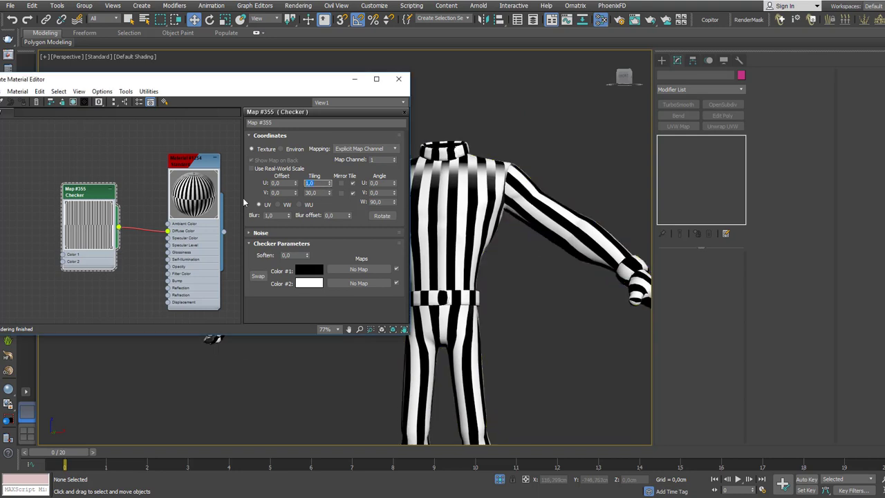
pyautogui.write('1')
pyautogui.press('Return')
pyautogui.write('30')
pyautogui.press('Return')
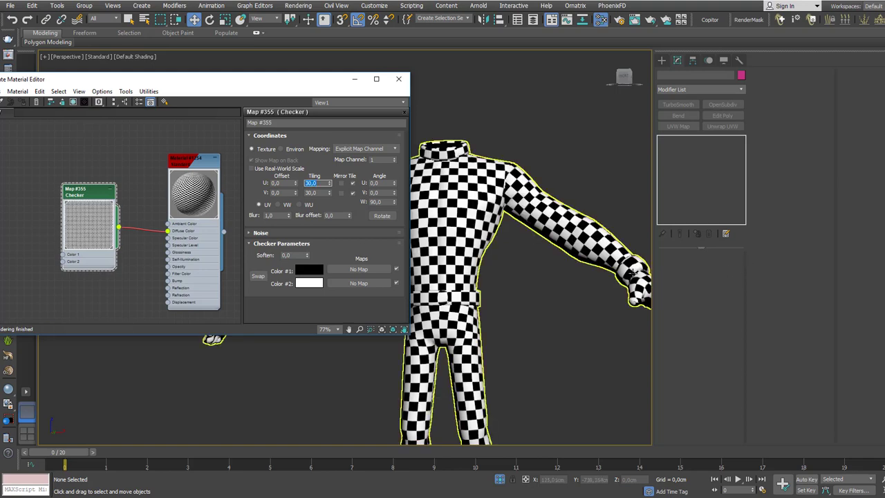
pyautogui.scroll(-5, 553, 266)
pyautogui.moveTo(554, 266)
pyautogui.keyDown('alt'); pyautogui.mouseDown(button='middle')
pyautogui.moveTo(561, 284)
pyautogui.moveTo(545, 262)
pyautogui.moveTo(549, 268)
pyautogui.mouseUp(button='middle'); pyautogui.keyUp('alt')
pyautogui.rightClick(544, 262)
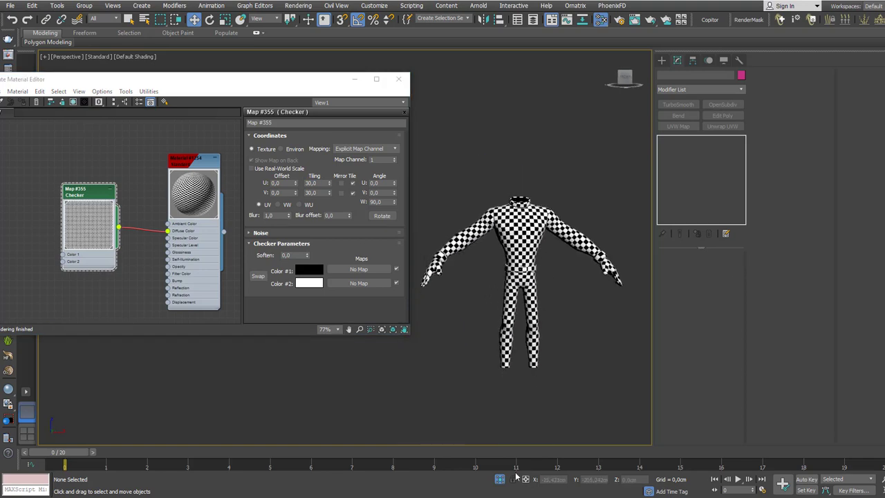
# Step: Close the material editor and open the full suit's Unwrap UVW layout in the UV editor, framing all its shells
pyautogui.click(398, 79)
pyautogui.click(520, 263)
pyautogui.click(693, 140)
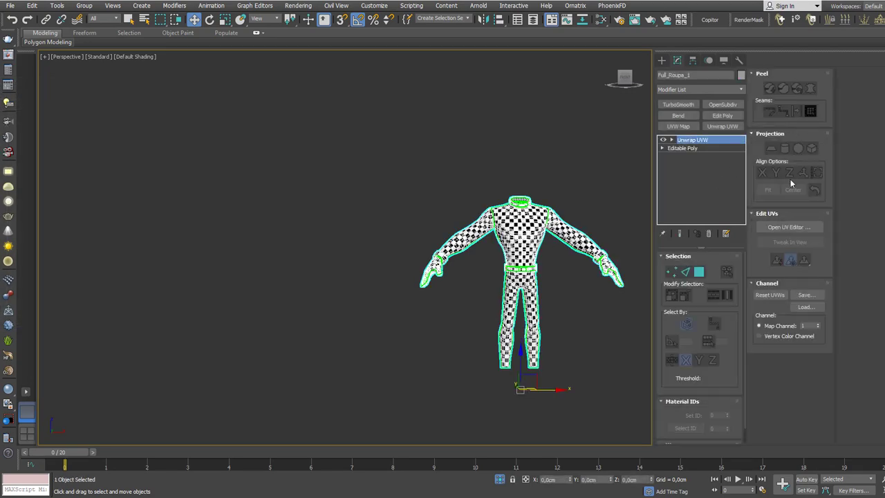
pyautogui.click(789, 227)
pyautogui.scroll(-2, 158, 211)
pyautogui.moveTo(158, 213); pyautogui.dragTo(198, 239, button='middle')
pyautogui.scroll(2, 195, 251)
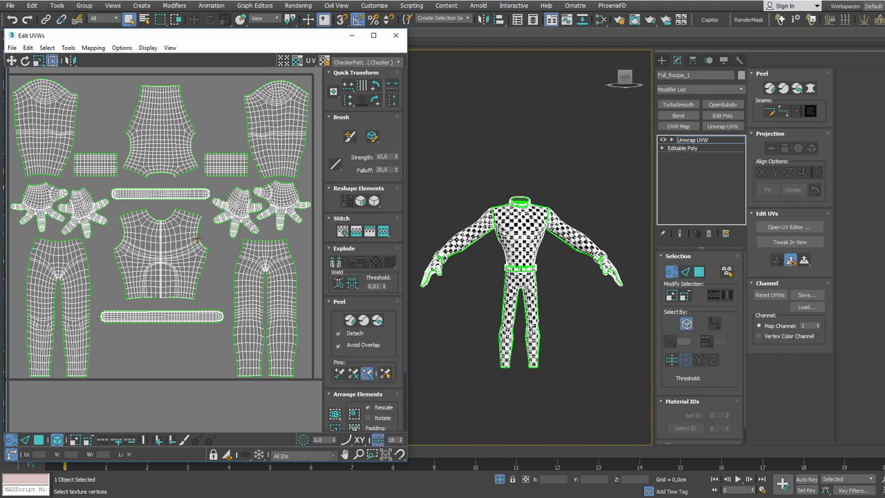
pyautogui.moveTo(198, 239); pyautogui.dragTo(200, 242, button='middle')
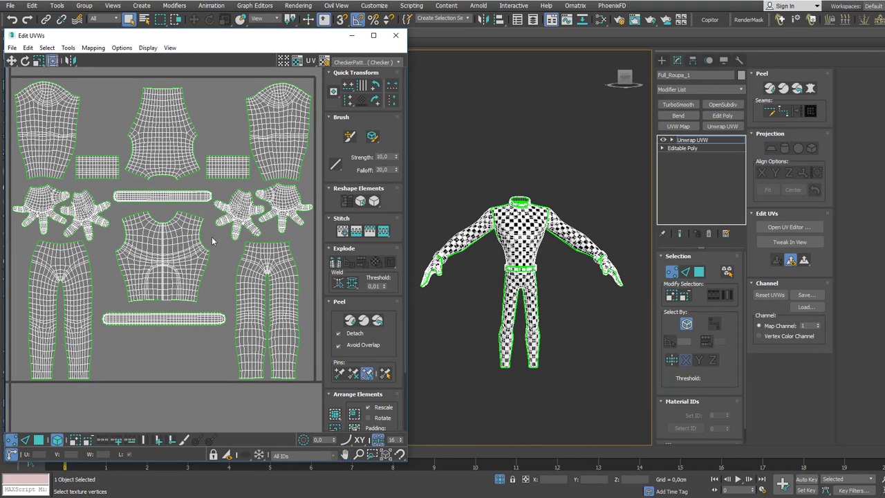
pyautogui.rightClick(212, 237)
pyautogui.click(219, 248)
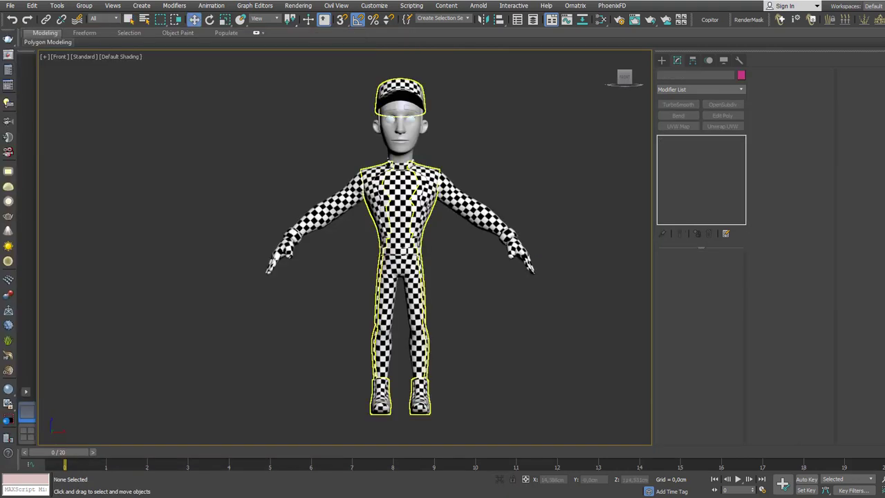
# Step: Isolate the cap, vest and boots object to examine it from the side, then leave isolation
pyautogui.click(433, 201)
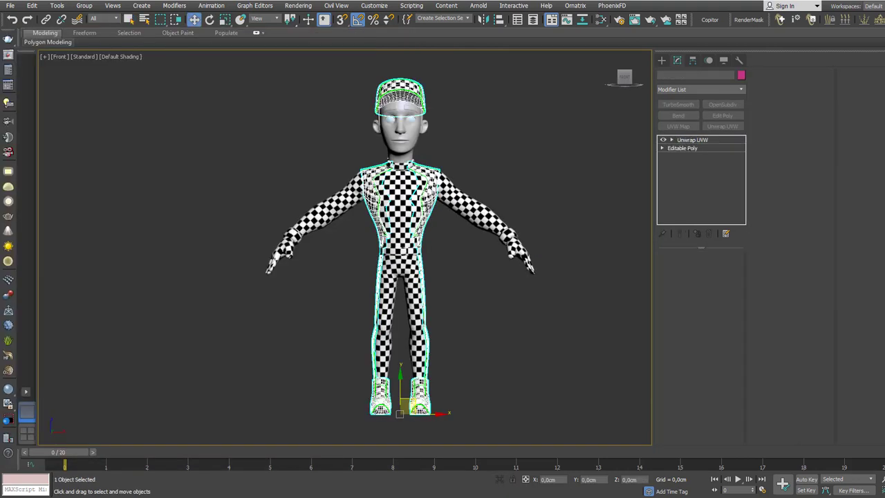
pyautogui.keyDown('alt'); pyautogui.moveTo(438, 253); pyautogui.dragTo(413, 255, button='middle'); pyautogui.keyUp('alt')
pyautogui.hotkey('alt', 'q')
pyautogui.click(413, 255)
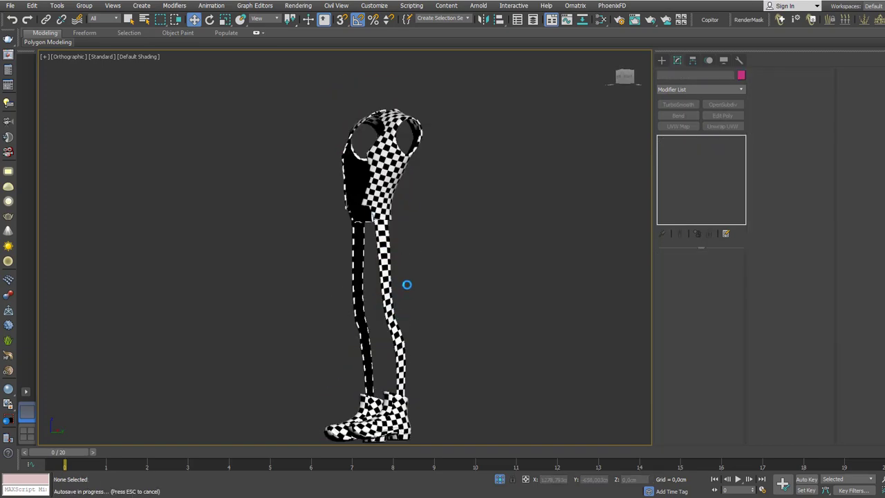
pyautogui.click(500, 479)
# Step: Select the cap, vest and boots object and open its UV layout in the UV editor
pyautogui.click(415, 385)
pyautogui.keyDown('alt'); pyautogui.moveTo(401, 389); pyautogui.dragTo(425, 206, button='middle'); pyautogui.keyUp('alt')
pyautogui.click(789, 227)
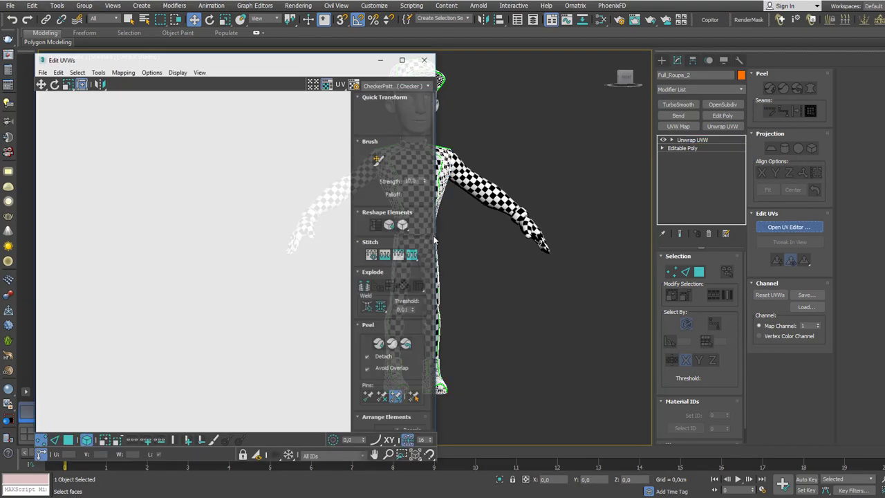
# Step: Switch to the other 3ds Max scene and open the Group17467 object's UV layout, with Move and element selection enabled
pyautogui.hotkey('alt', 'Tab')
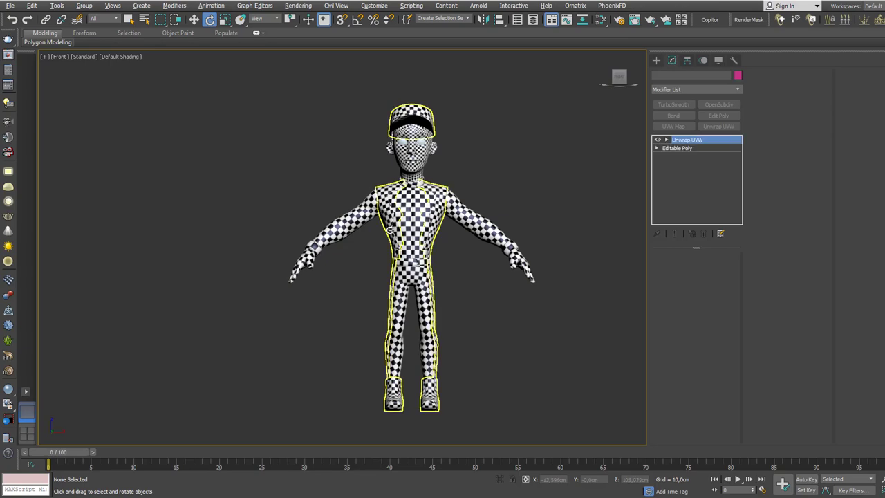
pyautogui.click(786, 227)
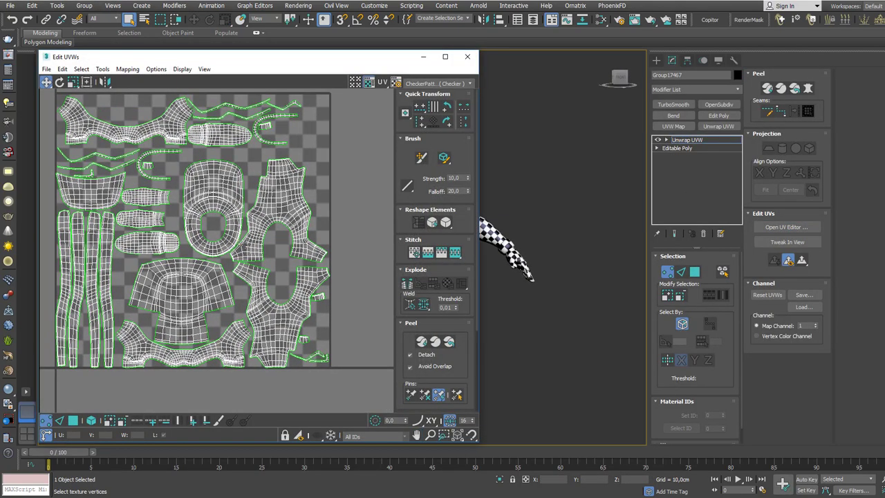
pyautogui.rightClick(242, 243)
pyautogui.click(276, 256)
pyautogui.moveTo(247, 251); pyautogui.dragTo(265, 262, button='middle')
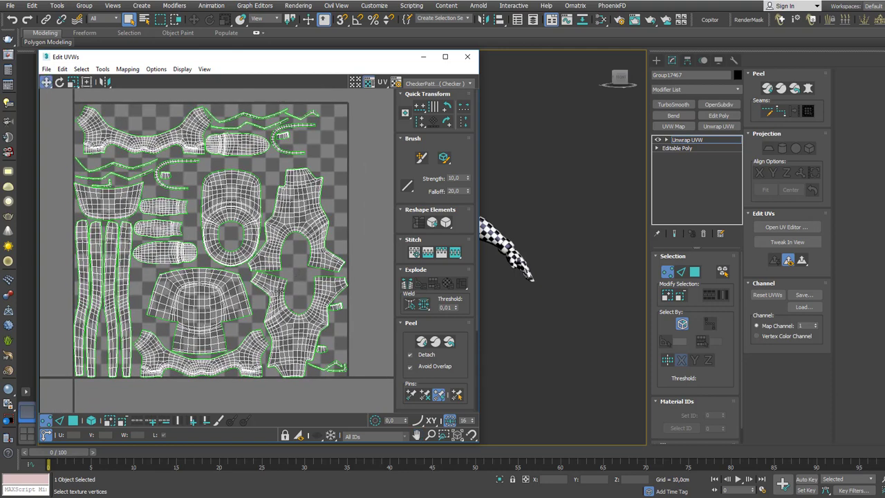
pyautogui.click(90, 420)
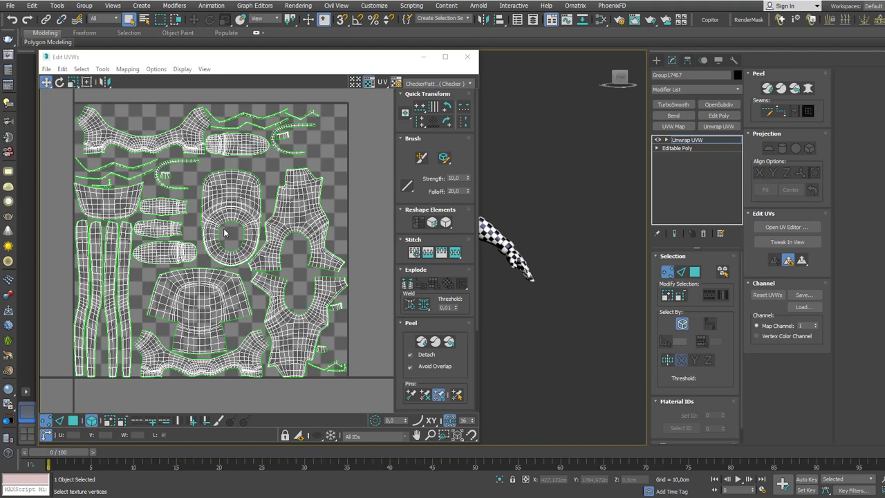
# Step: Examine the scattered shell arrangement across the UV square and compare it with the cap, vest and boots on the character
pyautogui.moveTo(223, 233); pyautogui.dragTo(226, 236, button='middle')
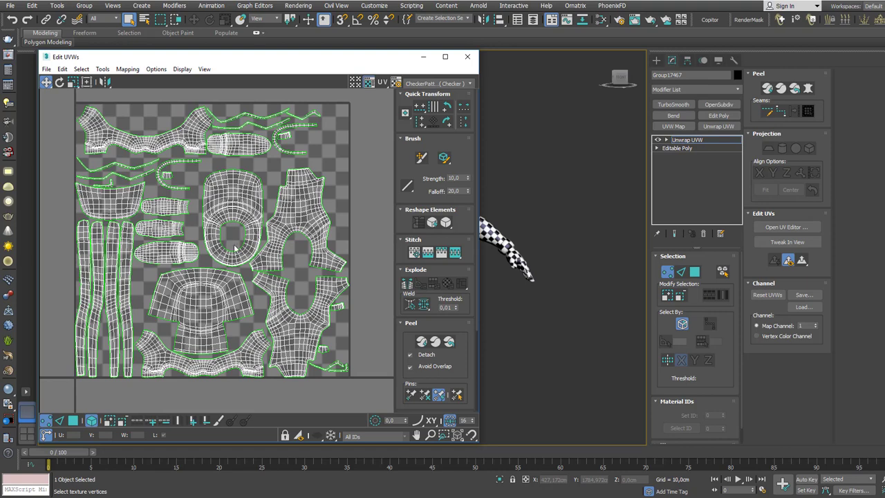
pyautogui.moveTo(349, 102); pyautogui.dragTo(77, 387)
pyautogui.click(77, 387)
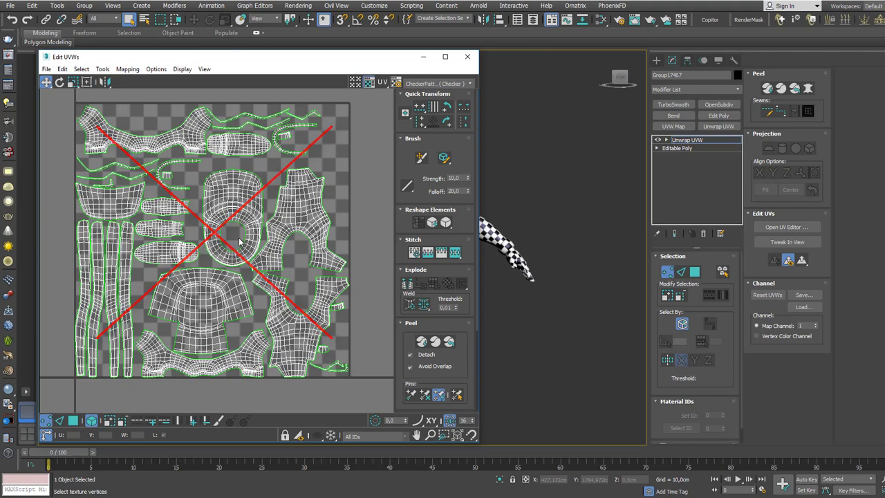
pyautogui.click(575, 202)
pyautogui.keyDown('alt'); pyautogui.moveTo(574, 202); pyautogui.dragTo(536, 209, button='middle'); pyautogui.keyUp('alt')
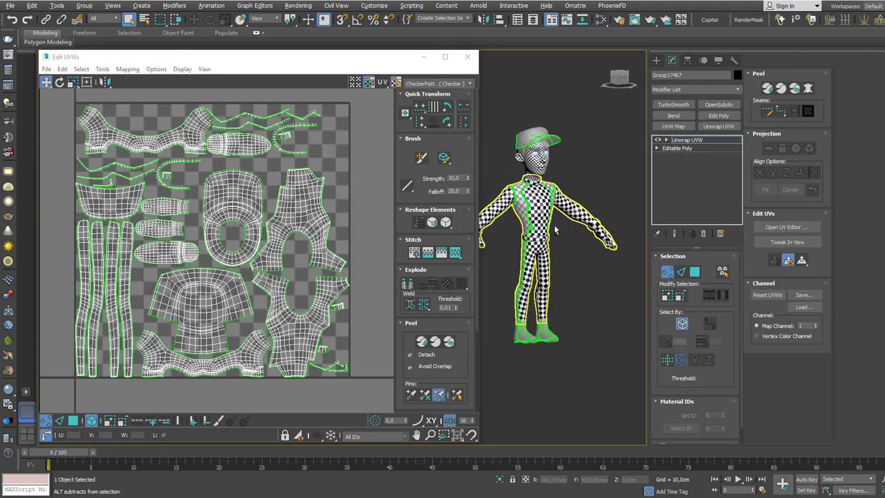
pyautogui.keyDown('alt'); pyautogui.moveTo(527, 286); pyautogui.dragTo(514, 271, button='middle'); pyautogui.keyUp('alt')
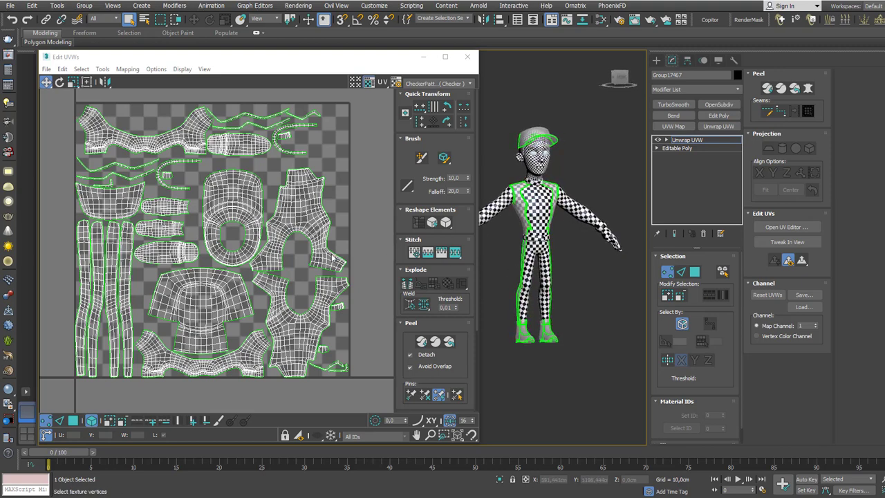
# Step: Return to the Full_Roupa_2 scene and isolate its object beside the UV layout, with the Move tool active
pyautogui.hotkey('alt', 'Tab')
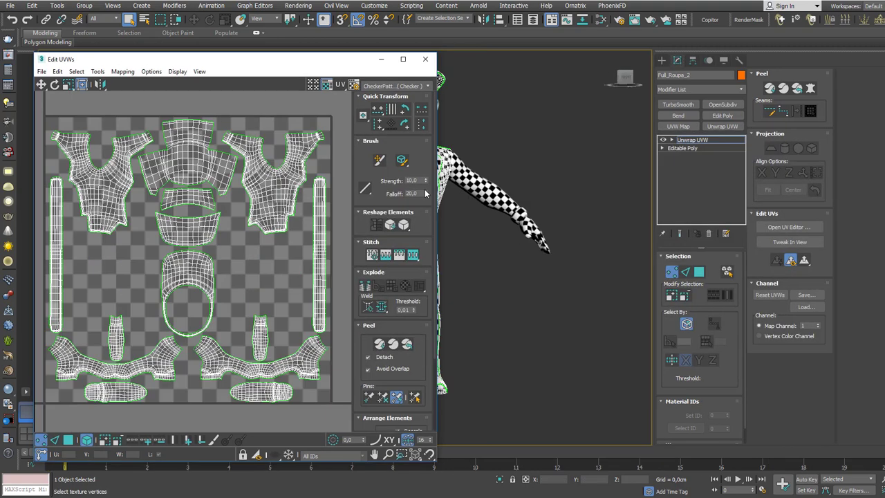
pyautogui.moveTo(319, 232); pyautogui.dragTo(319, 230, button='middle')
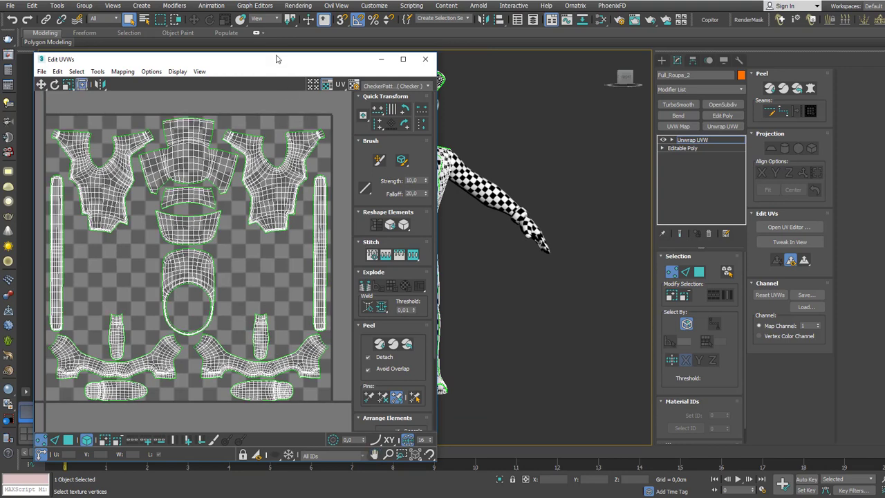
pyautogui.moveTo(276, 65); pyautogui.dragTo(280, 54)
pyautogui.moveTo(498, 214)
pyautogui.mouseDown(button='middle')
pyautogui.moveTo(602, 262)
pyautogui.moveTo(565, 255)
pyautogui.moveTo(579, 247)
pyautogui.moveTo(547, 245)
pyautogui.moveTo(583, 244)
pyautogui.moveTo(555, 249)
pyautogui.moveTo(582, 254)
pyautogui.moveTo(553, 240)
pyautogui.mouseUp(button='middle')
pyautogui.scroll(2, 553, 249)
pyautogui.rightClick(233, 276)
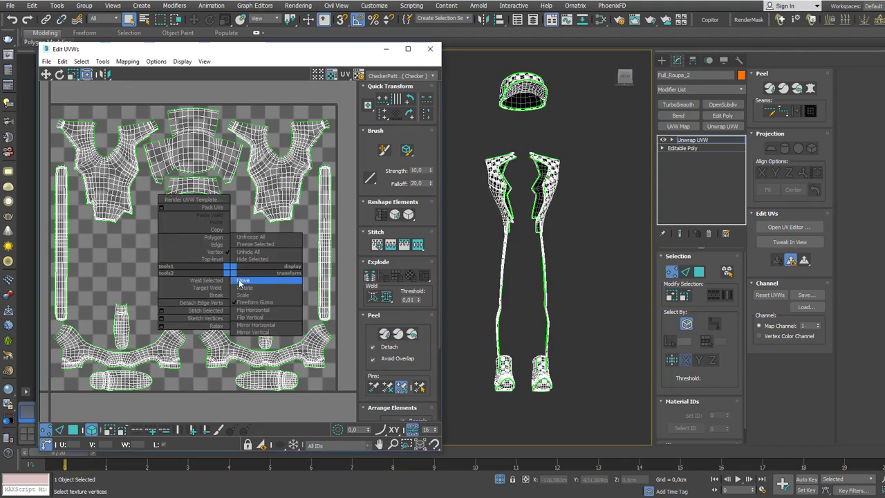
pyautogui.click(277, 283)
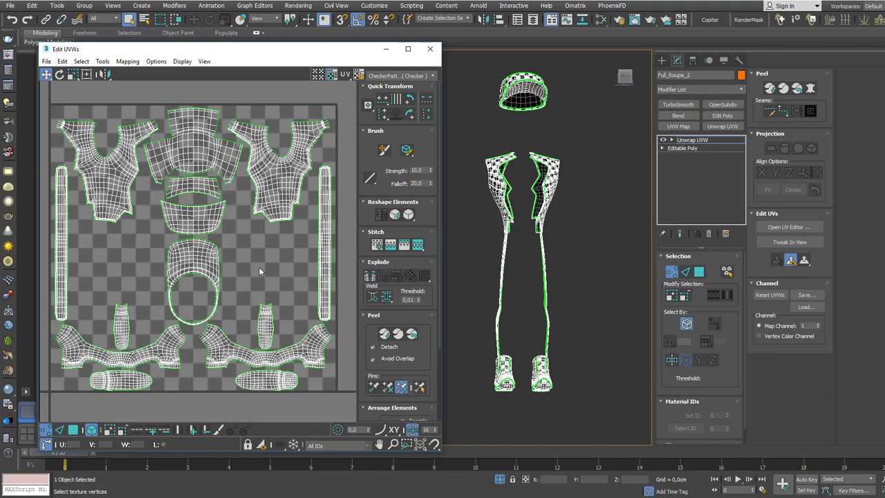
# Step: Select the two vest shells one after the other as polygon elements to match each to its side of the model
pyautogui.click(280, 173)
pyautogui.click(73, 430)
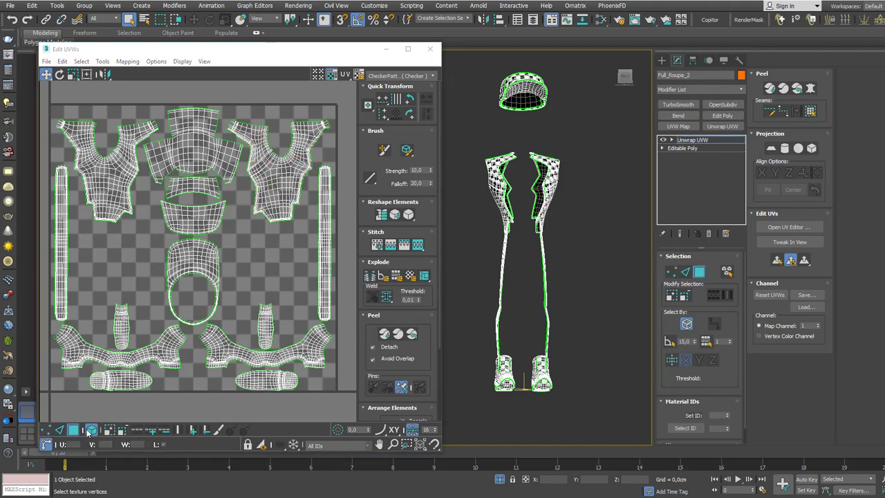
pyautogui.click(265, 178)
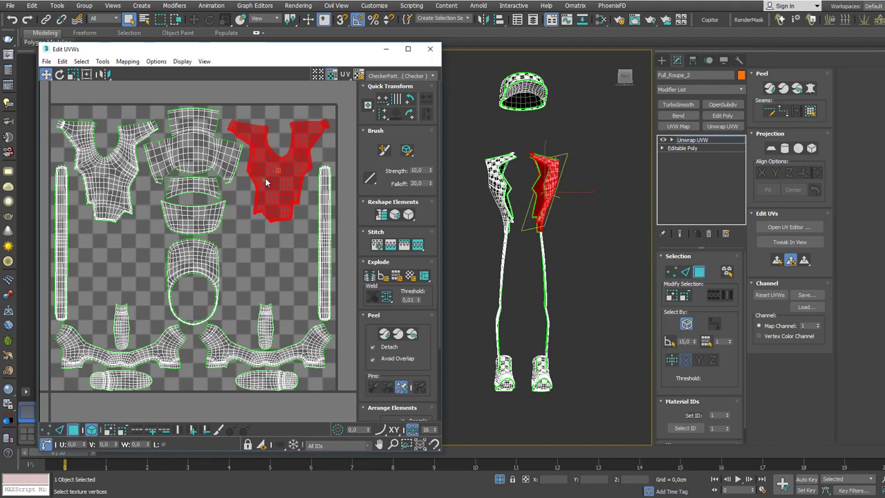
pyautogui.click(97, 184)
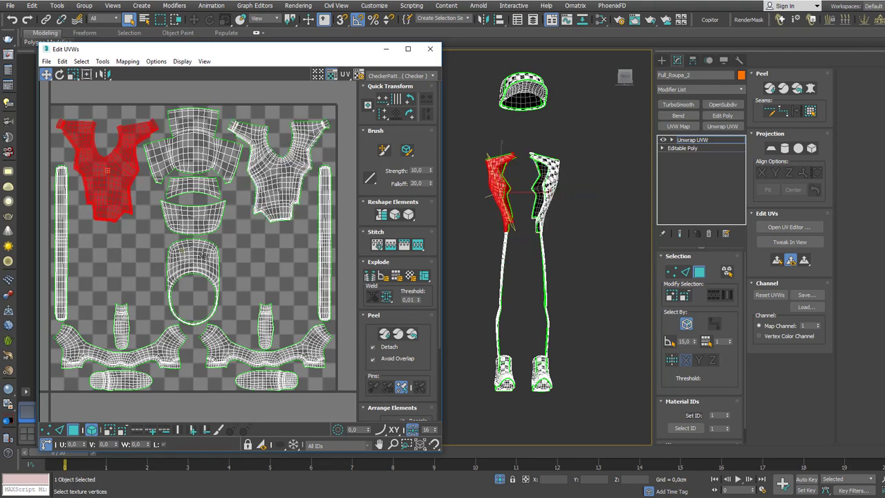
# Step: Regroup the shells by moving one vest half and side strip beside their counterparts and the cap shells into the freed space
pyautogui.scroll(-2, 243, 258)
pyautogui.moveTo(214, 189); pyautogui.dragTo(192, 271)
pyautogui.moveTo(212, 216); pyautogui.dragTo(186, 223, button='middle')
pyautogui.moveTo(176, 229); pyautogui.dragTo(348, 234)
pyautogui.moveTo(245, 200); pyautogui.dragTo(191, 199)
pyautogui.moveTo(276, 283); pyautogui.dragTo(86, 284)
pyautogui.moveTo(328, 172); pyautogui.dragTo(259, 172)
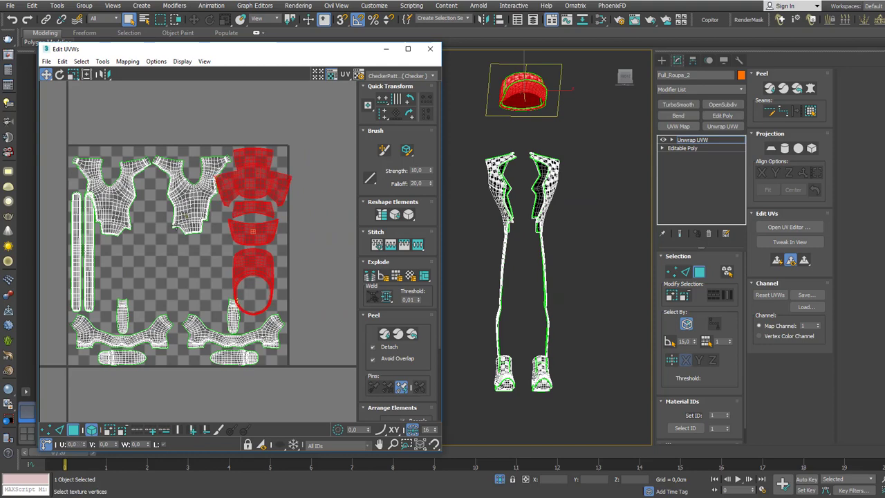
# Step: Shift both vest shells sideways toward the UV square's left edge, keeping them next to each other
pyautogui.scroll(3, 161, 235)
pyautogui.click(156, 231)
pyautogui.moveTo(190, 216); pyautogui.dragTo(168, 214)
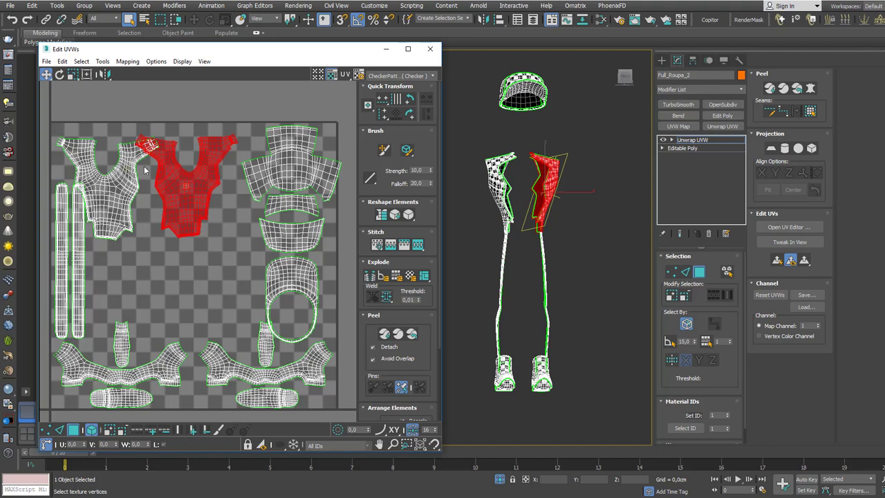
pyautogui.click(123, 179)
pyautogui.moveTo(123, 179); pyautogui.dragTo(105, 176)
pyautogui.click(222, 272)
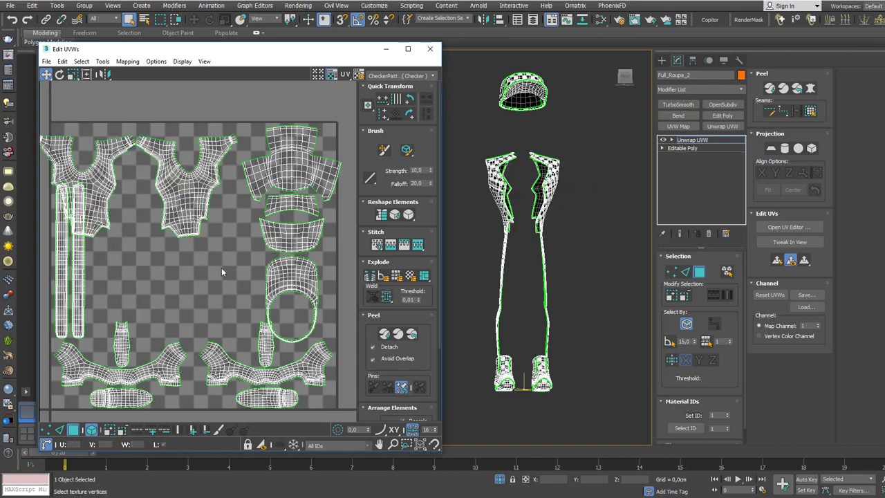
# Step: Try scattering the shells by moving the brim's underside onto the boot shells and a vest half into the centre, then displacing the cap's crown
pyautogui.moveTo(349, 137); pyautogui.dragTo(350, 136)
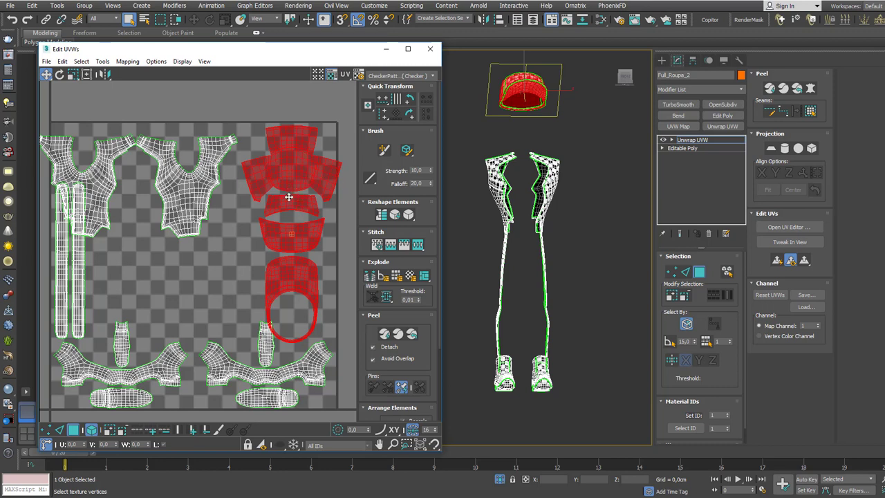
pyautogui.click(315, 273)
pyautogui.moveTo(316, 274); pyautogui.dragTo(101, 351)
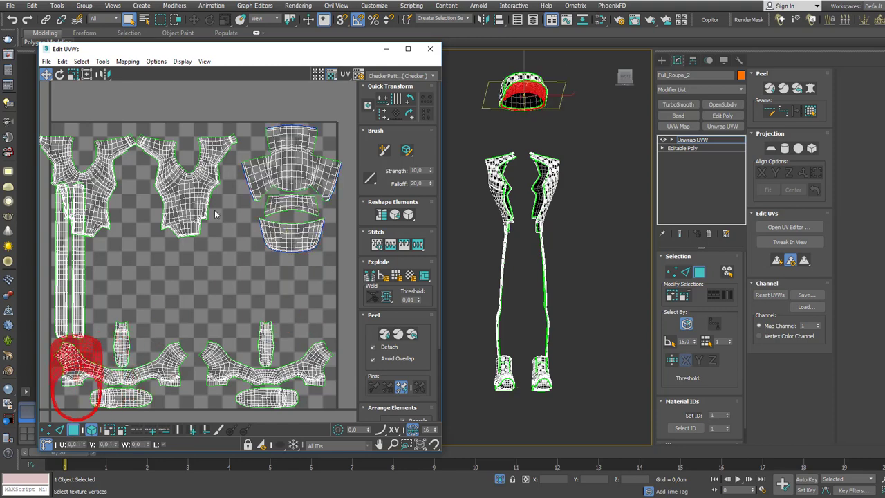
pyautogui.moveTo(205, 189); pyautogui.dragTo(209, 295)
pyautogui.moveTo(297, 161); pyautogui.dragTo(213, 153)
pyautogui.moveTo(286, 203); pyautogui.dragTo(311, 156)
# Step: Undo the scattering moves of the cap and vest shells
pyautogui.hotkey('ctrl', 'z')
pyautogui.hotkey('ctrl', 'z')
pyautogui.hotkey('ctrl', 'z')
pyautogui.hotkey('ctrl', 'z')
pyautogui.hotkey('ctrl', 'z')
pyautogui.hotkey('ctrl', 'z')
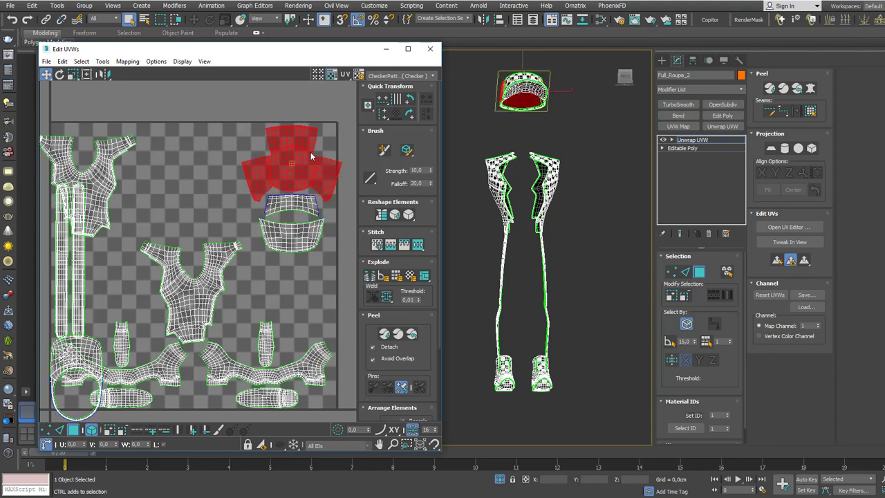
pyautogui.hotkey('ctrl', 'z')
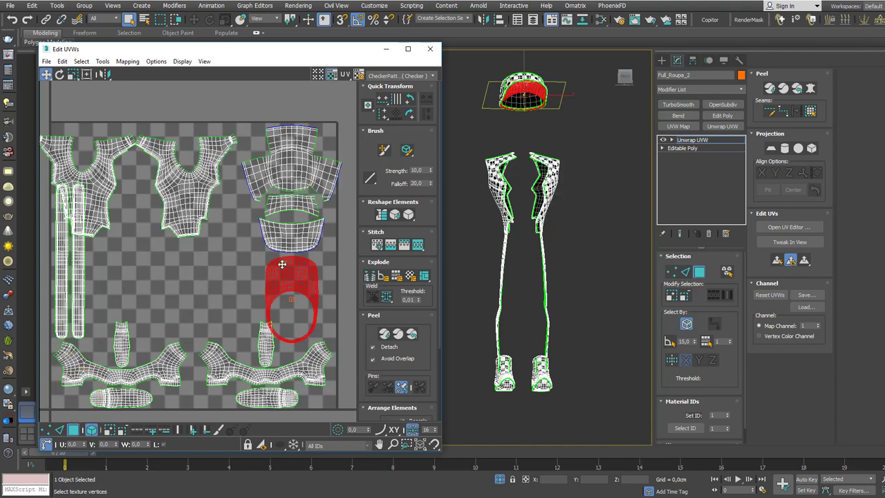
# Step: Select all the cap shells together and shift them slightly as one group within their column
pyautogui.moveTo(249, 283); pyautogui.dragTo(323, 193)
pyautogui.hotkey('ctrl', 'z')
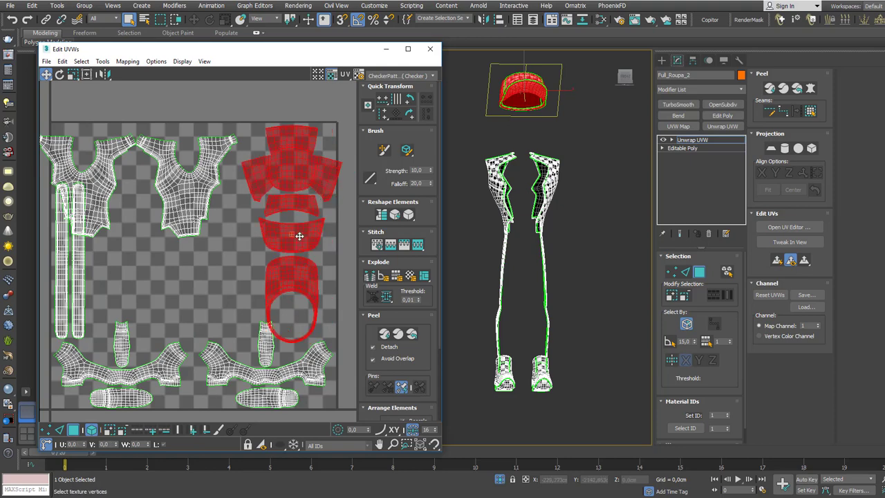
pyautogui.moveTo(297, 247)
pyautogui.mouseDown()
pyautogui.moveTo(297, 202)
pyautogui.moveTo(295, 231)
pyautogui.mouseUp()
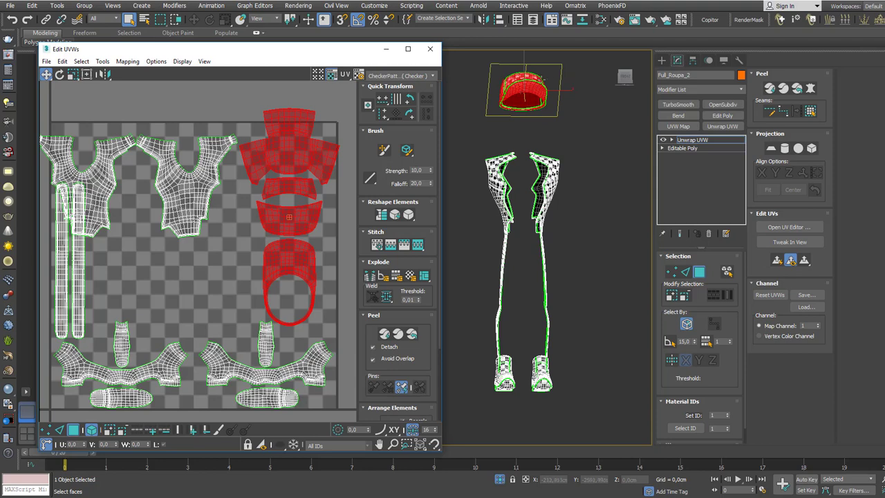
pyautogui.moveTo(293, 181)
pyautogui.mouseDown()
pyautogui.moveTo(302, 222)
pyautogui.moveTo(282, 253)
pyautogui.moveTo(300, 121)
pyautogui.moveTo(208, 152)
pyautogui.moveTo(212, 173)
pyautogui.moveTo(307, 173)
pyautogui.mouseUp()
pyautogui.hotkey('ctrl', 'z')
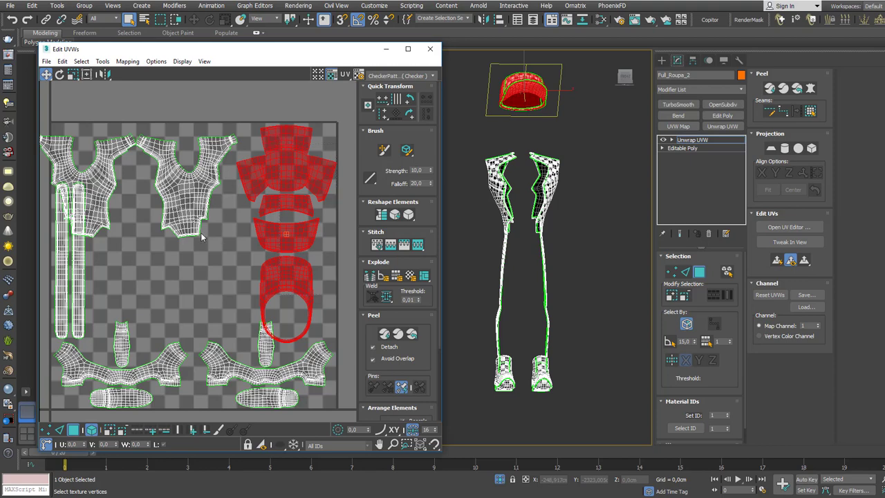
# Step: Undo the regrouping moves of the vest, side strip and cap shells
pyautogui.click(184, 196)
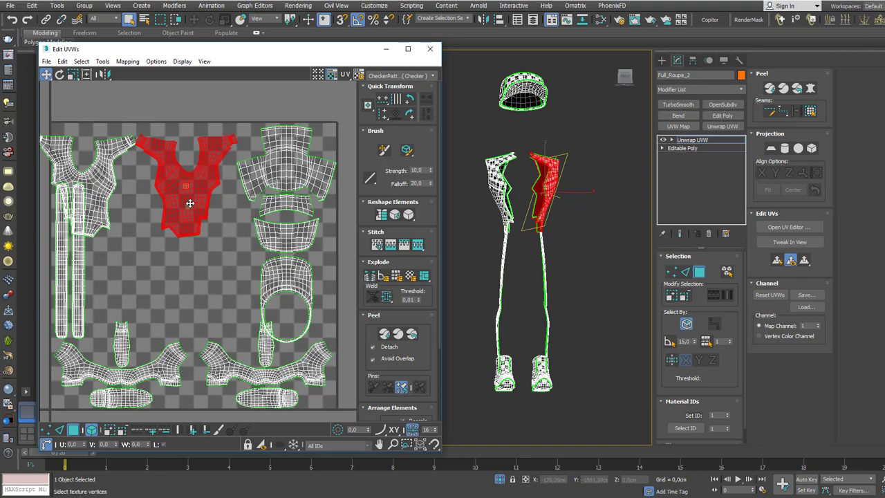
pyautogui.hotkey('ctrl', 'z')
pyautogui.hotkey('ctrl', 'z')
pyautogui.hotkey('ctrl', 'z')
pyautogui.hotkey('ctrl', 'z')
pyautogui.hotkey('ctrl', 'z')
pyautogui.hotkey('ctrl', 'z')
pyautogui.hotkey('ctrl', 'z')
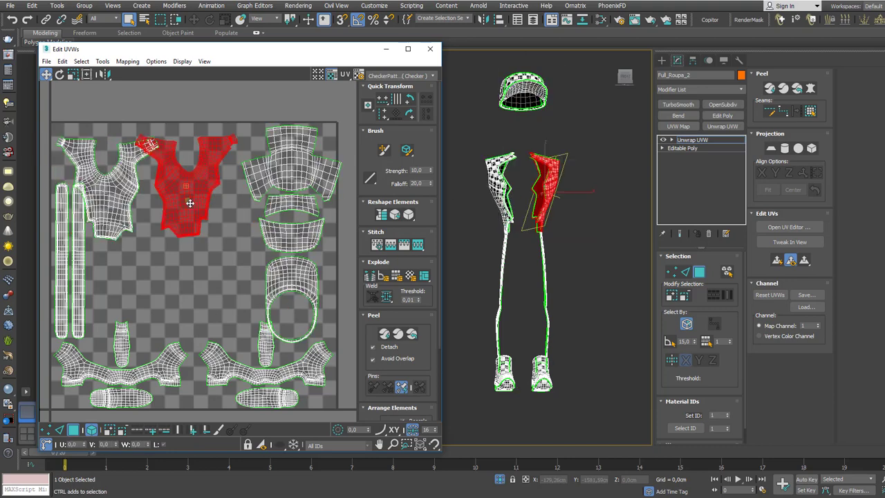
pyautogui.hotkey('ctrl', 'z')
pyautogui.hotkey('ctrl', 'z')
pyautogui.hotkey('ctrl', 'z')
pyautogui.hotkey('ctrl', 'z')
pyautogui.hotkey('ctrl', 'z')
pyautogui.hotkey('ctrl', 'z')
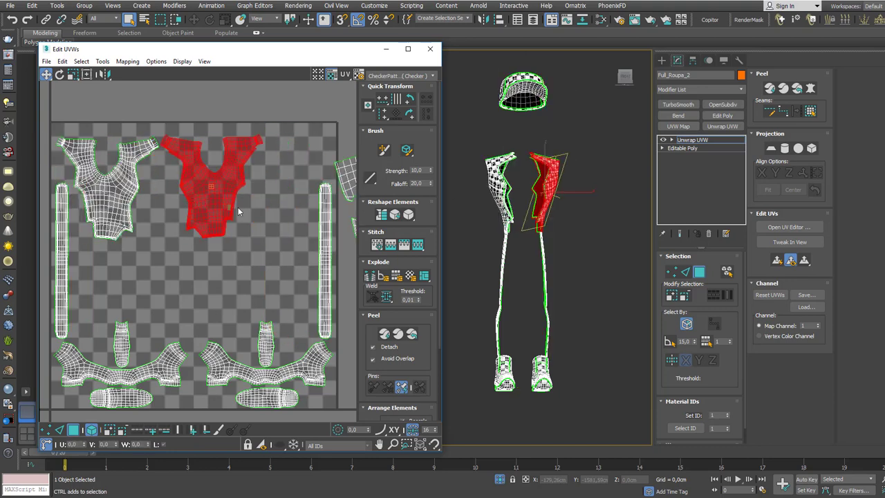
# Step: Replace the clothing's Unwrap UVW modifier with a fresh one and reopen its UV layout for editing
pyautogui.click(430, 48)
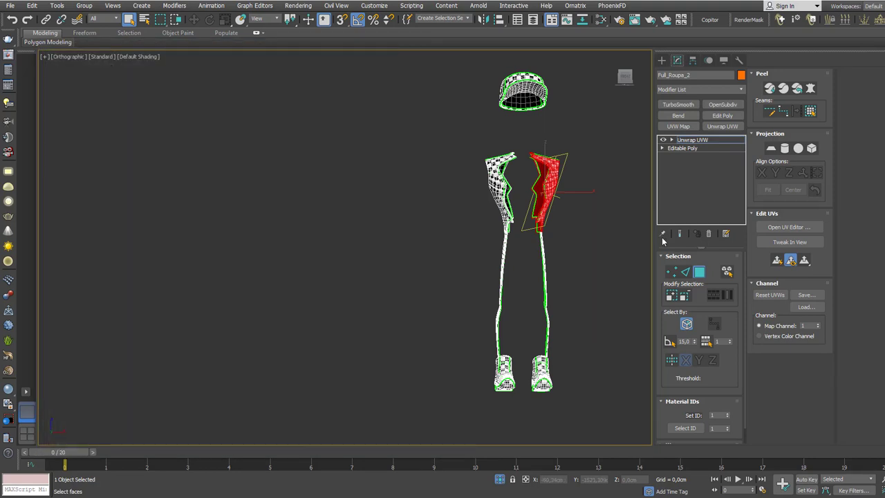
pyautogui.click(710, 235)
pyautogui.click(730, 130)
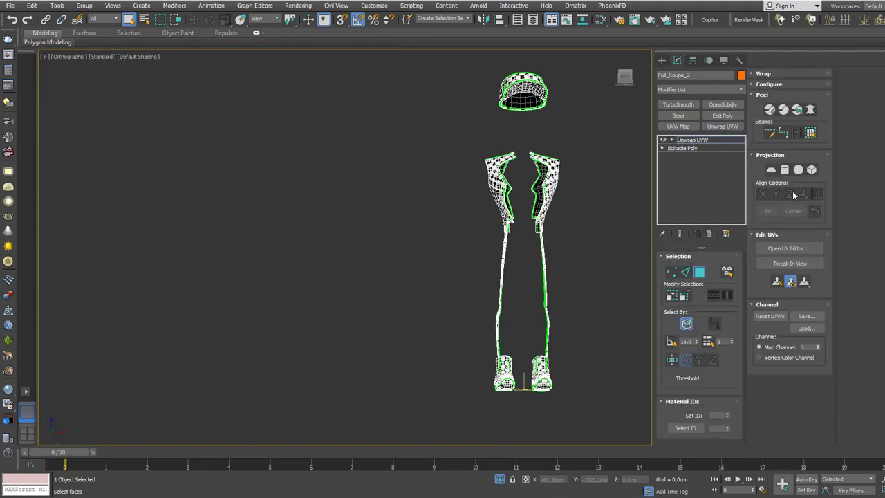
pyautogui.click(789, 248)
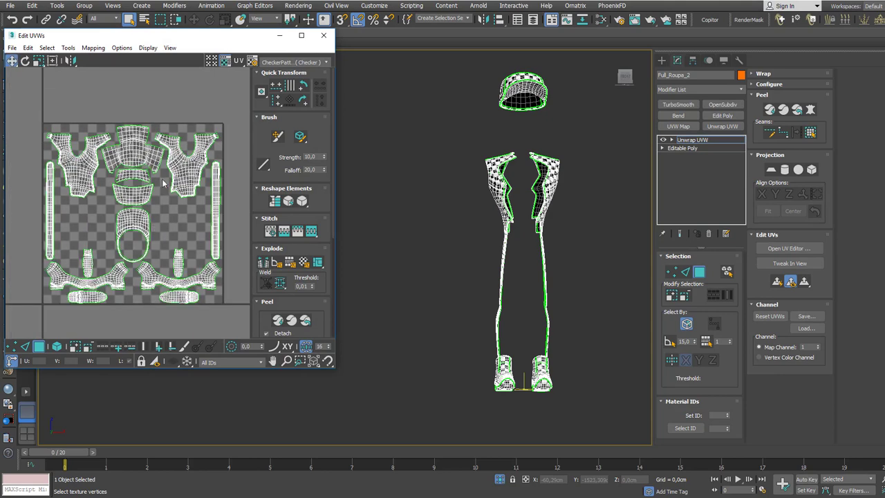
# Step: Select the cap's crown shell as a polygon element and compare it with the cap on the model
pyautogui.click(57, 346)
pyautogui.moveTo(141, 252); pyautogui.dragTo(132, 144)
pyautogui.scroll(2, 135, 157)
pyautogui.click(170, 239)
pyautogui.click(137, 147)
pyautogui.scroll(3, 130, 159)
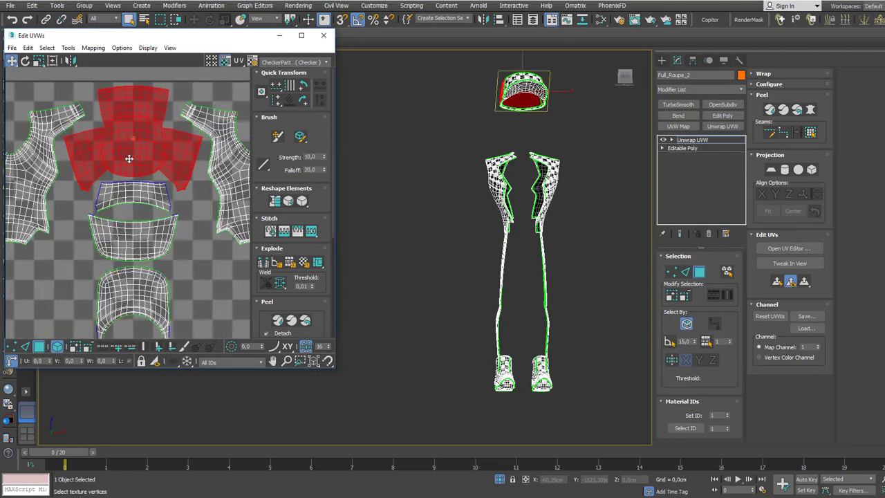
pyautogui.moveTo(468, 120); pyautogui.dragTo(444, 200, button='middle')
pyautogui.keyDown('alt'); pyautogui.moveTo(444, 200); pyautogui.dragTo(510, 201, button='middle'); pyautogui.keyUp('alt')
pyautogui.scroll(4, 510, 200)
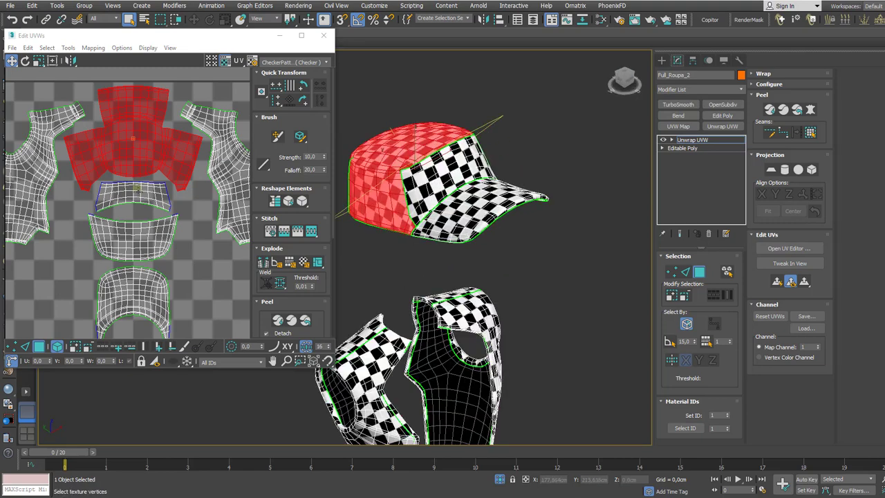
# Step: Select the cap's front-panel shell as an element to match it to the model, and clear the selection
pyautogui.scroll(3, 137, 193)
pyautogui.click(137, 193)
pyautogui.scroll(2, 137, 193)
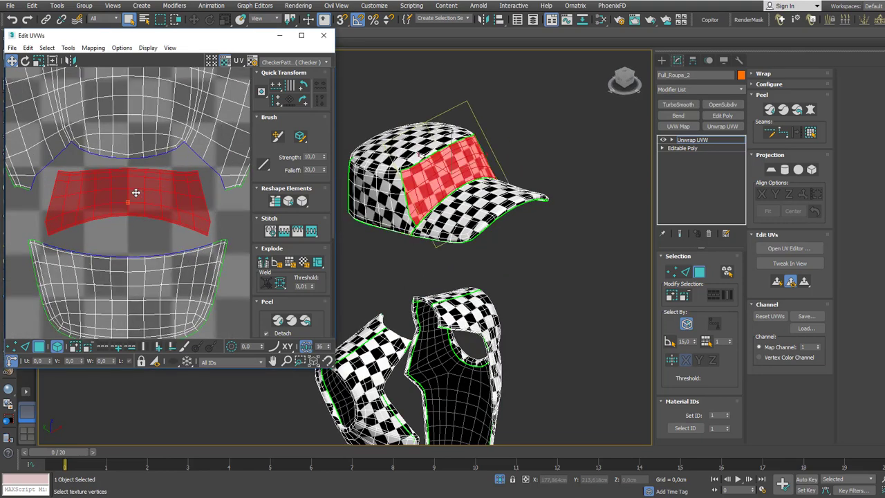
pyautogui.click(129, 239)
# Step: Turn off element selection and select the front panel's lower and upper edge polygons in turn to match them to the neighbouring shells
pyautogui.click(60, 350)
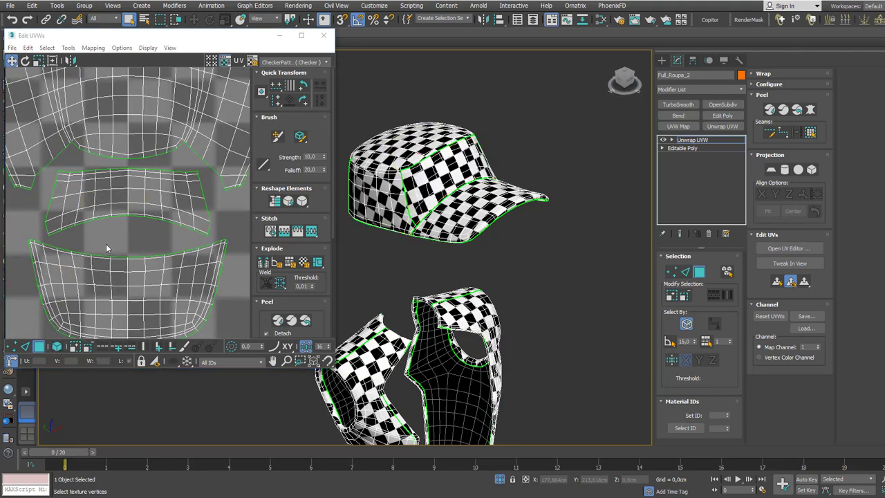
pyautogui.moveTo(106, 228); pyautogui.dragTo(164, 209)
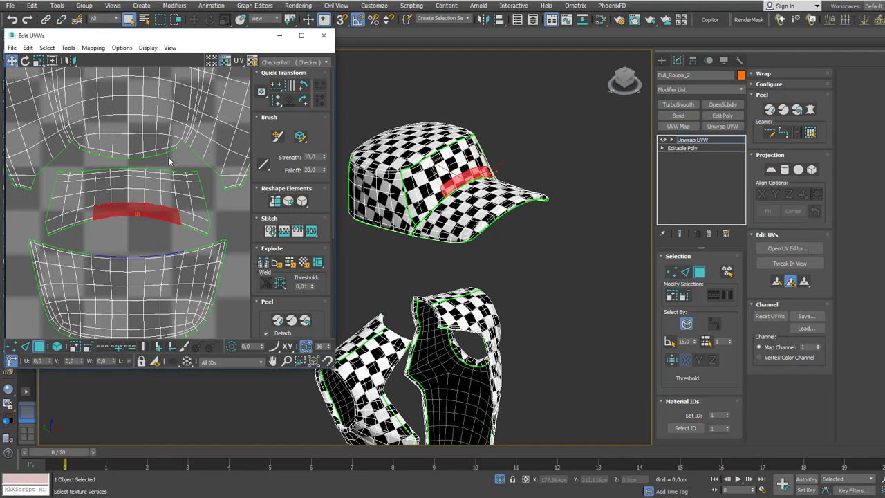
pyautogui.moveTo(172, 162); pyautogui.dragTo(96, 177)
pyautogui.scroll(1, 118, 221)
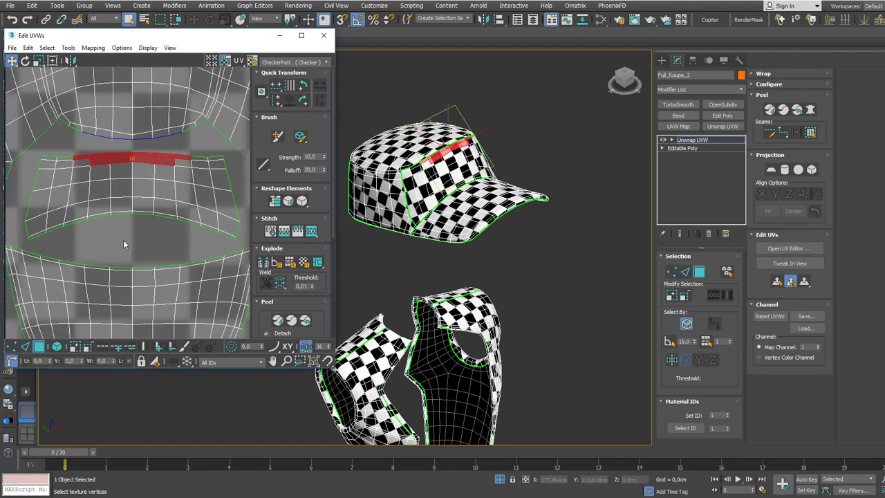
pyautogui.click(126, 242)
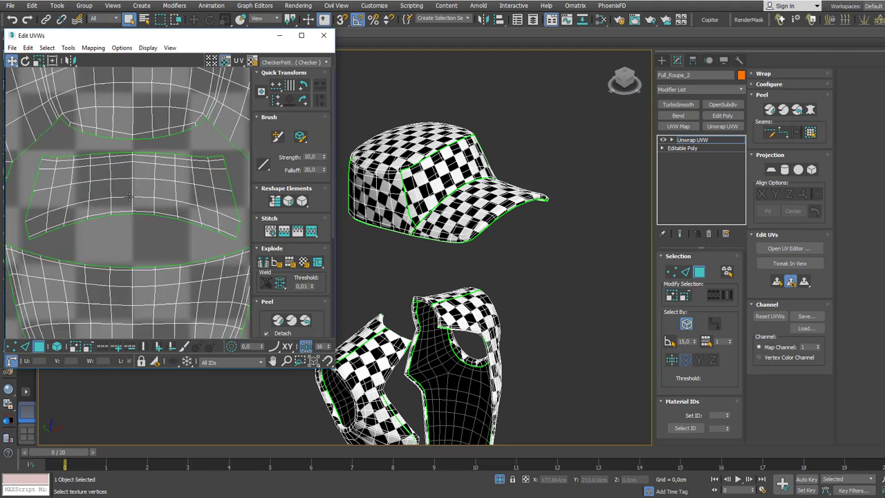
# Step: Examine the two brim shells up close and select a polygon near the corner of the brim's underside shell
pyautogui.scroll(-5, 196, 218)
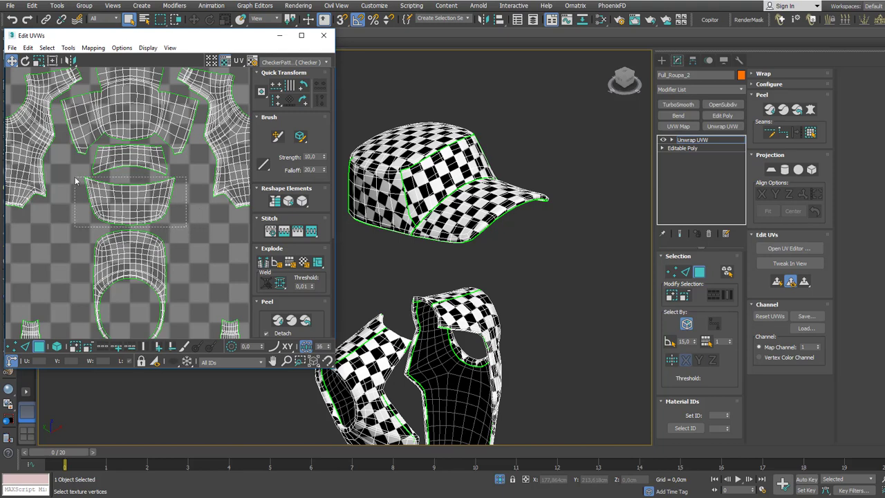
pyautogui.click(129, 187)
pyautogui.scroll(2, 130, 184)
pyautogui.click(186, 166)
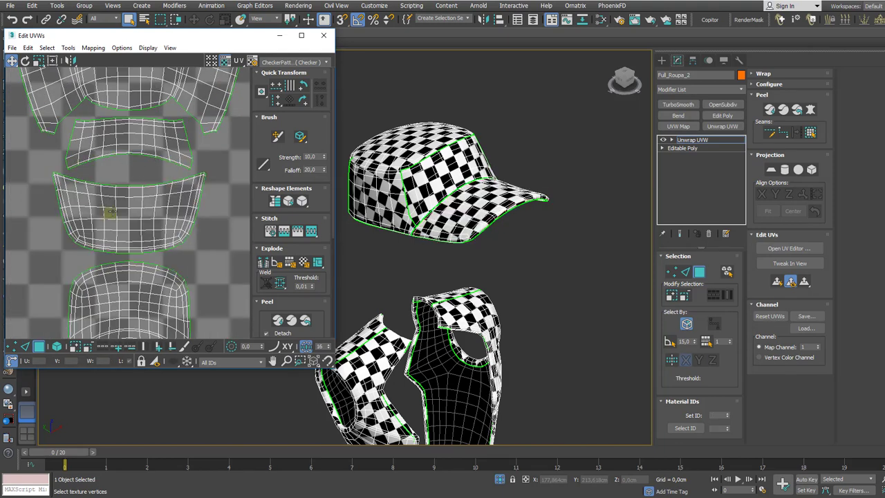
pyautogui.moveTo(110, 213); pyautogui.dragTo(101, 154, button='middle')
pyautogui.click(77, 234)
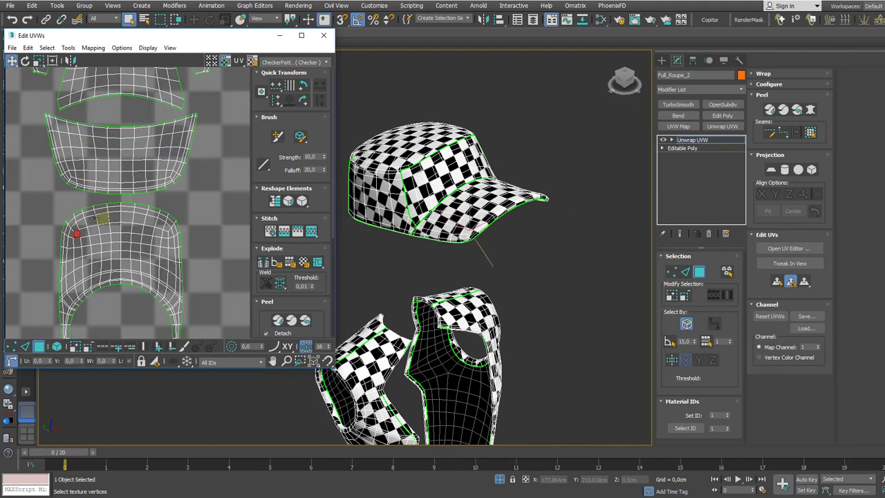
# Step: Inspect the checker pattern on the cap's crown, front panel and brim from above, behind and below
pyautogui.scroll(-3, 122, 192)
pyautogui.moveTo(136, 200); pyautogui.dragTo(152, 243, button='middle')
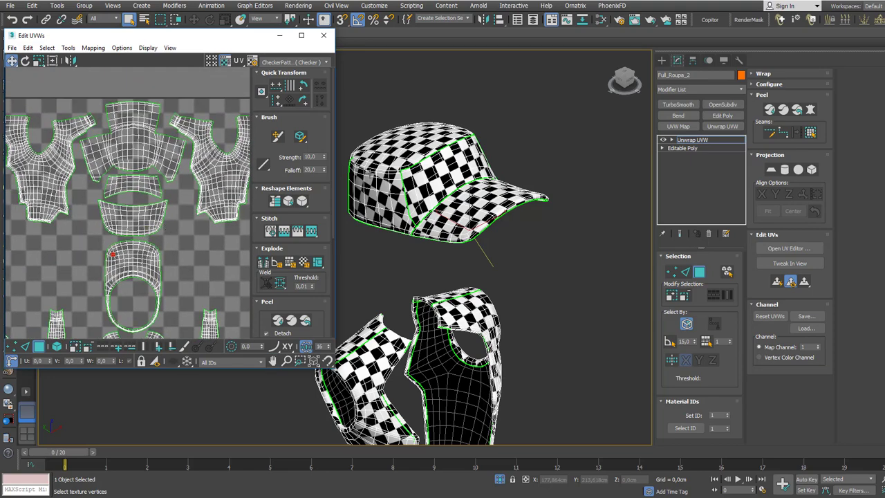
pyautogui.keyDown('alt'); pyautogui.moveTo(442, 207); pyautogui.dragTo(395, 311, button='middle'); pyautogui.keyUp('alt')
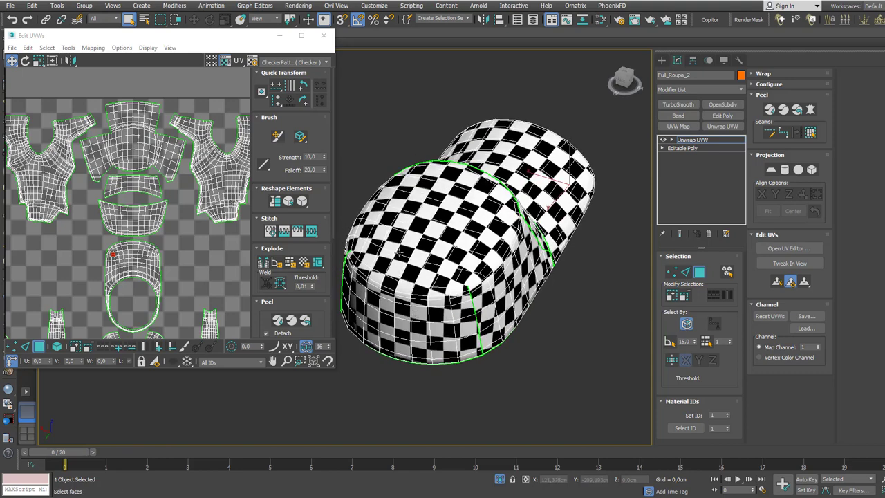
pyautogui.keyDown('alt'); pyautogui.moveTo(398, 252); pyautogui.dragTo(381, 269, button='middle'); pyautogui.keyUp('alt')
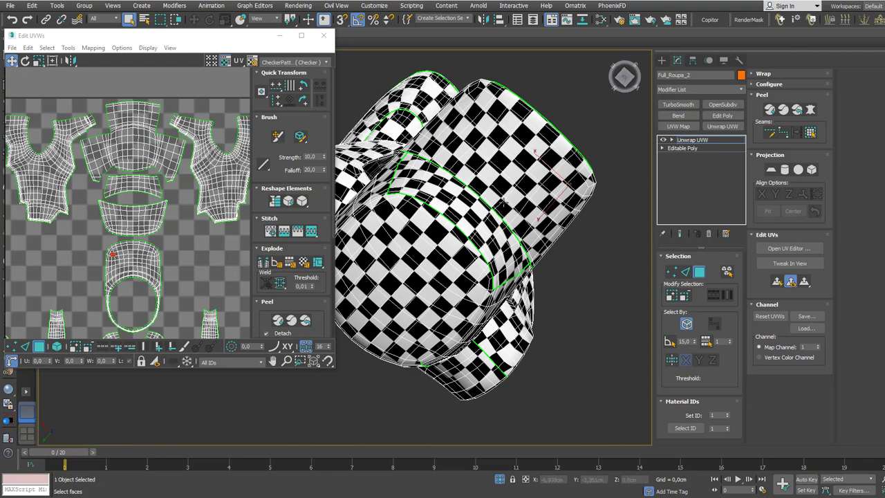
pyautogui.keyDown('alt'); pyautogui.moveTo(543, 146); pyautogui.dragTo(609, 157, button='middle'); pyautogui.keyUp('alt')
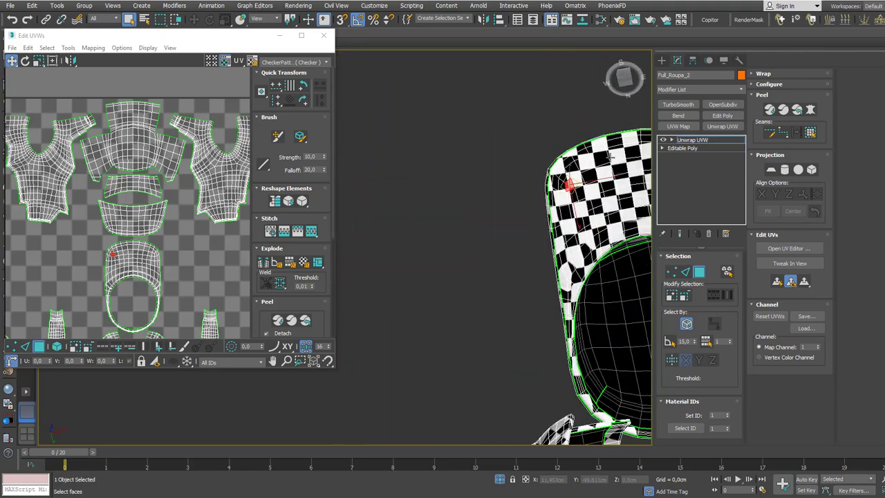
pyautogui.press('z')
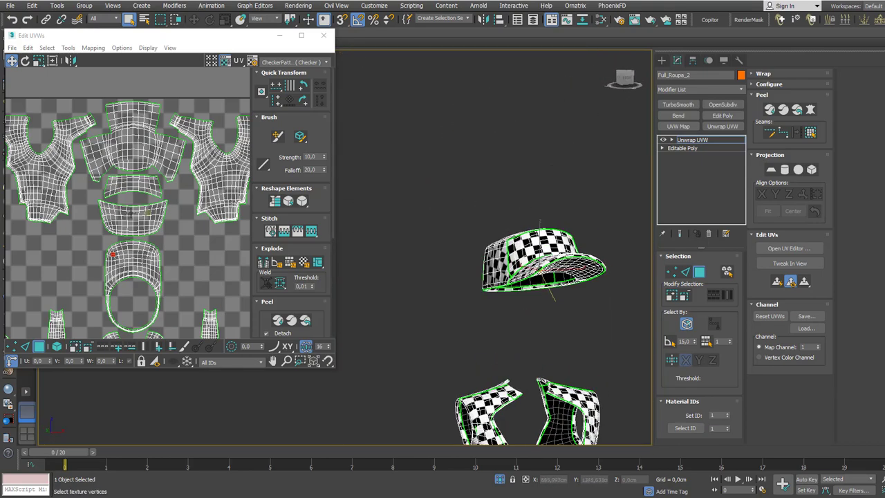
pyautogui.scroll(2, 146, 220)
pyautogui.scroll(-2, 147, 200)
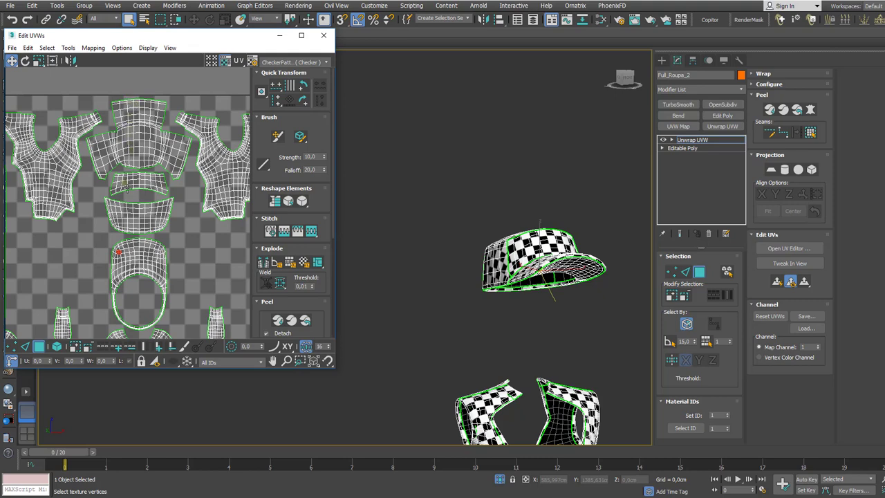
# Step: Examine how the cap shells are stacked between the mirrored vest, side strip and boot shells across the UV square
pyautogui.rightClick(180, 248)
pyautogui.click(196, 235)
pyautogui.scroll(2, 172, 238)
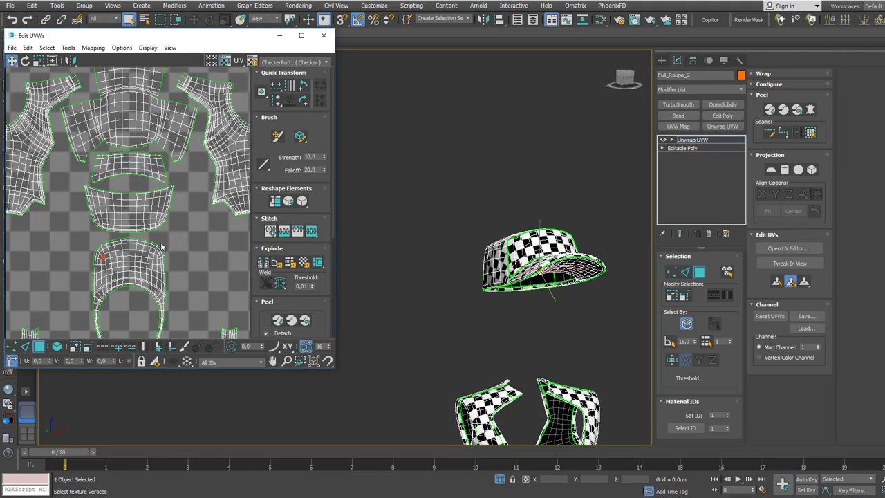
pyautogui.scroll(1, 123, 254)
pyautogui.scroll(-1, 123, 253)
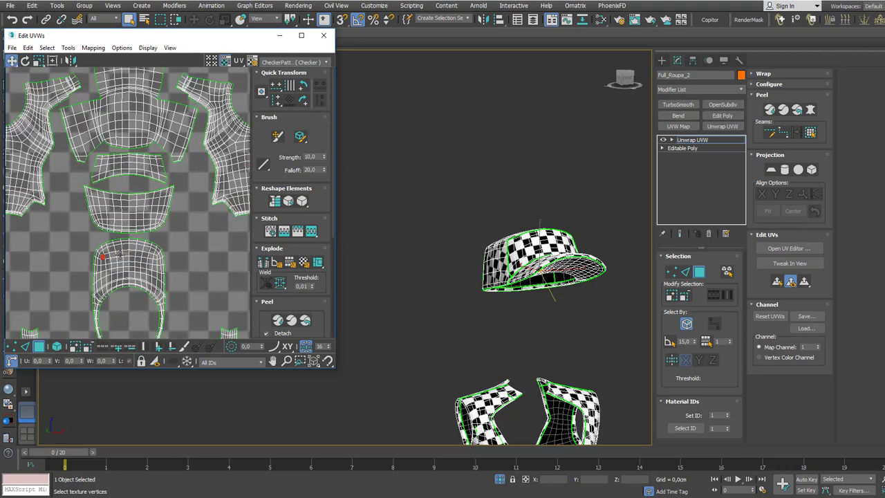
pyautogui.moveTo(126, 239); pyautogui.dragTo(126, 253, button='middle')
pyautogui.scroll(-1, 181, 247)
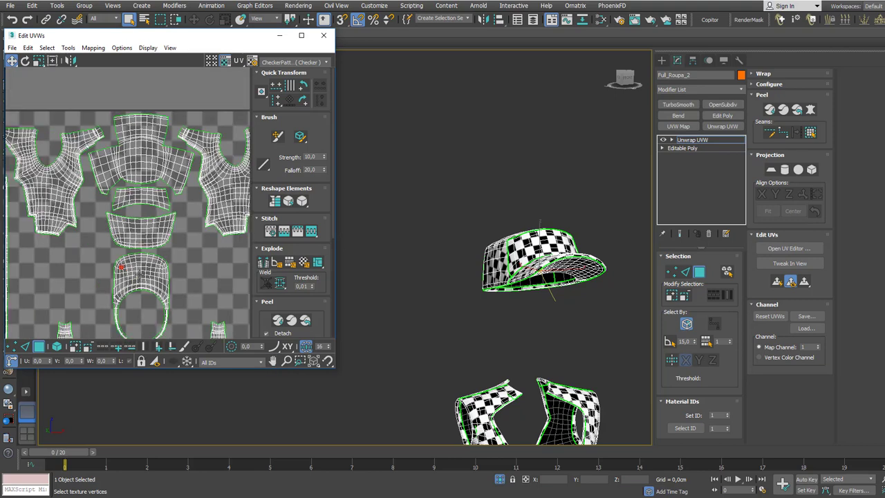
pyautogui.scroll(-1, 140, 272)
pyautogui.scroll(-2, 166, 242)
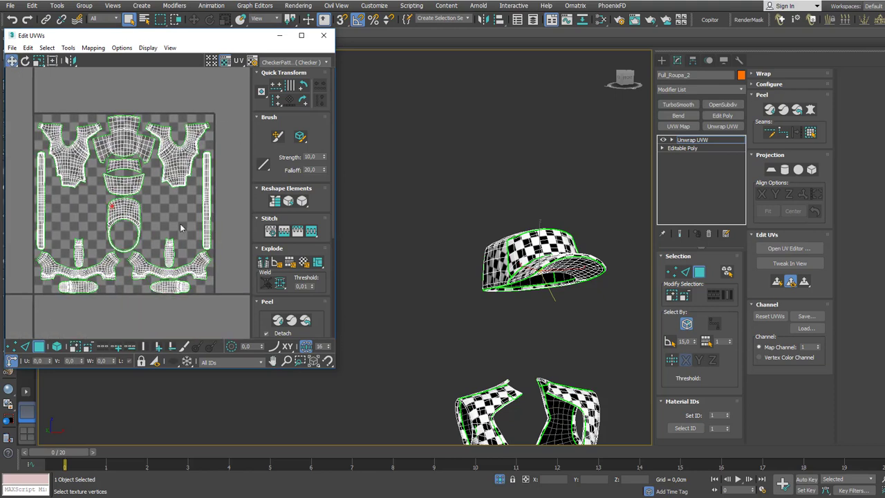
# Step: Select the two long side-strip shells in turn to match them to the leg stripes on the model
pyautogui.click(208, 209)
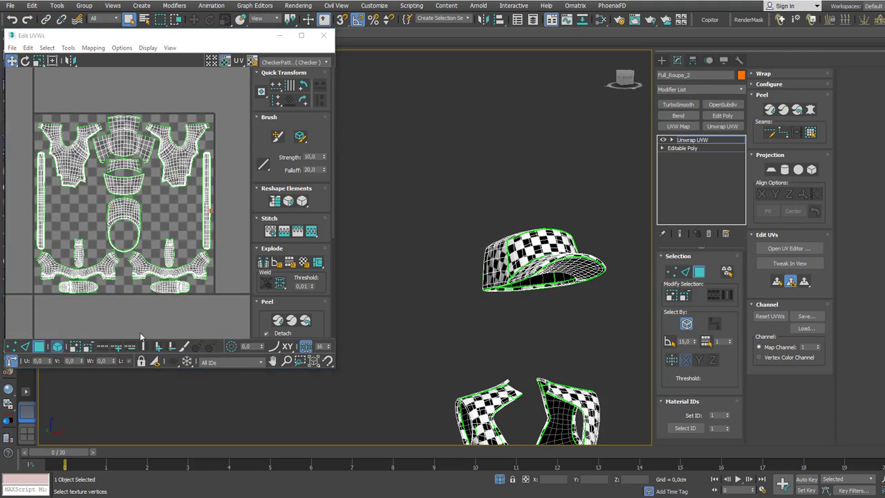
pyautogui.moveTo(456, 359); pyautogui.dragTo(411, 194, button='middle')
pyautogui.click(207, 201)
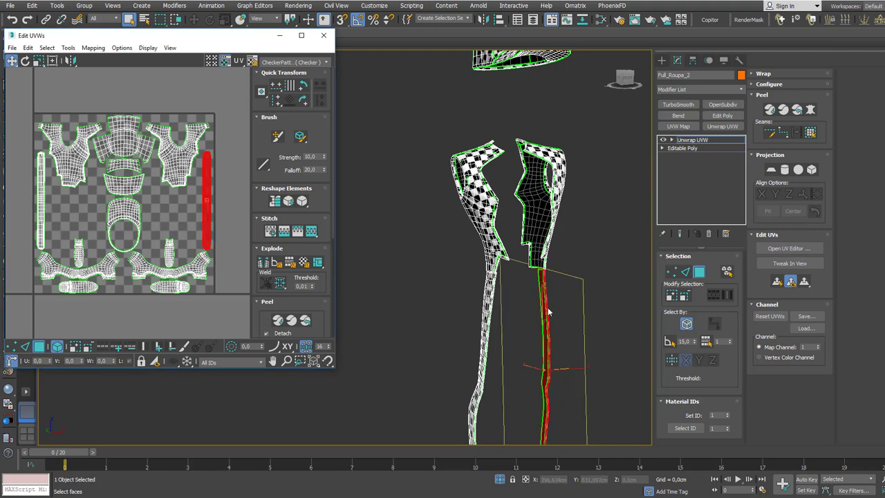
pyautogui.keyDown('alt'); pyautogui.moveTo(498, 277); pyautogui.dragTo(429, 279, button='middle'); pyautogui.keyUp('alt')
pyautogui.click(40, 201)
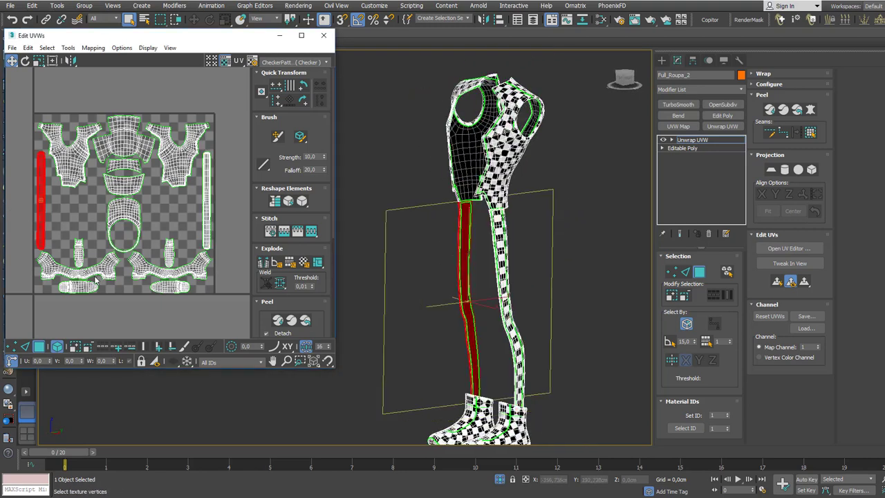
# Step: Select the side, sole and tongue shells of the boots in turn to locate them on the model, and clear the selection
pyautogui.click(96, 276)
pyautogui.scroll(4, 528, 267)
pyautogui.click(193, 267)
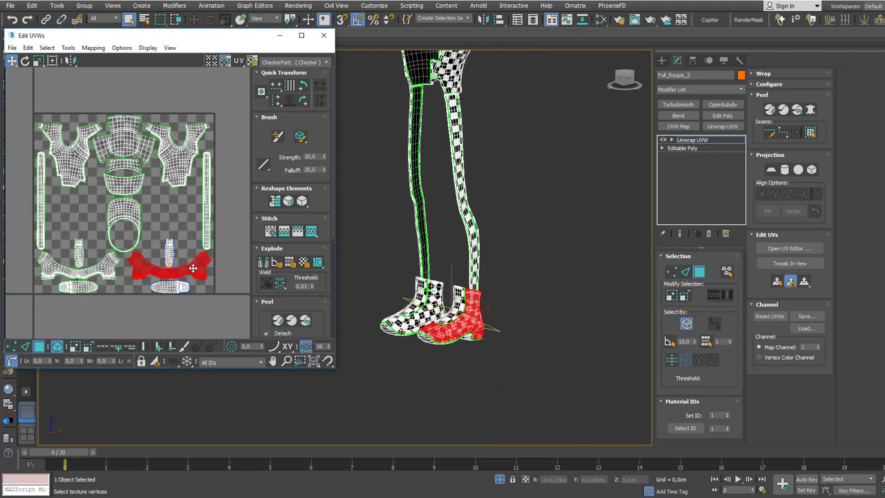
pyautogui.click(173, 289)
pyautogui.click(89, 288)
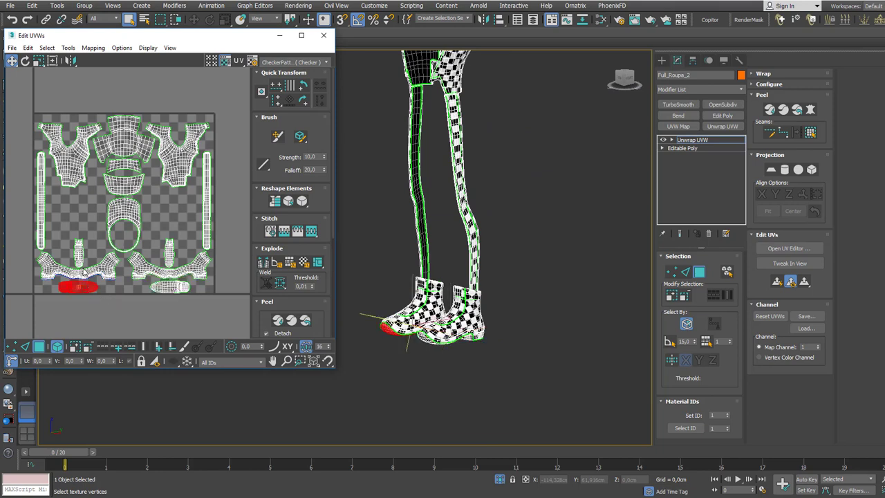
pyautogui.click(79, 253)
pyautogui.click(171, 253)
pyautogui.click(166, 190)
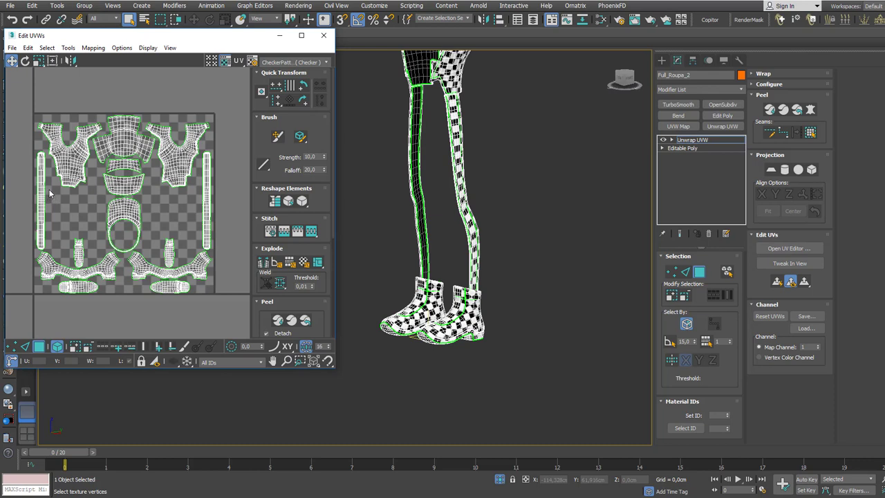
# Step: Examine the empty areas between the side strips and the central cap shells, and the full extent of the UV square
pyautogui.moveTo(50, 190); pyautogui.dragTo(102, 237)
pyautogui.moveTo(181, 225); pyautogui.dragTo(204, 242)
pyautogui.click(194, 221)
pyautogui.moveTo(215, 293); pyautogui.dragTo(33, 112)
pyautogui.click(509, 276)
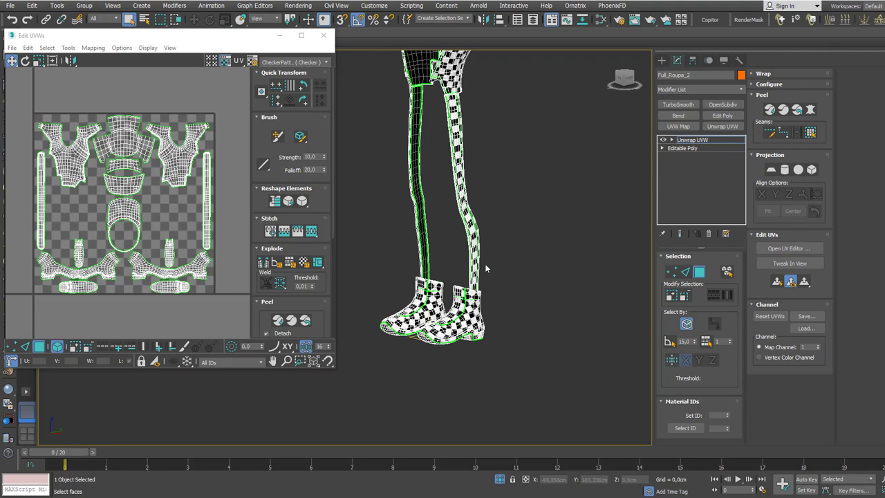
# Step: Inspect the checker pattern on the leg stripes, boots and vest halves from the side, front and up close
pyautogui.keyDown('alt'); pyautogui.moveTo(485, 268); pyautogui.dragTo(455, 275, button='middle'); pyautogui.keyUp('alt')
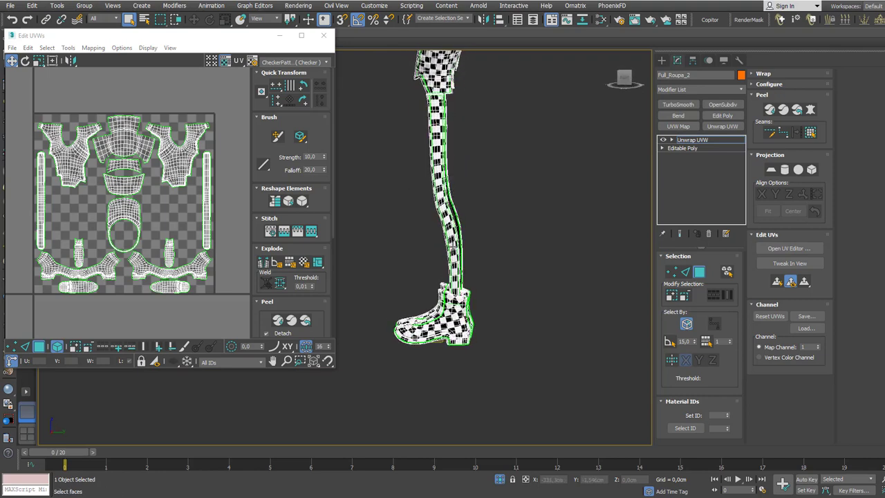
pyautogui.keyDown('alt'); pyautogui.moveTo(453, 244); pyautogui.dragTo(515, 283, button='middle'); pyautogui.keyUp('alt')
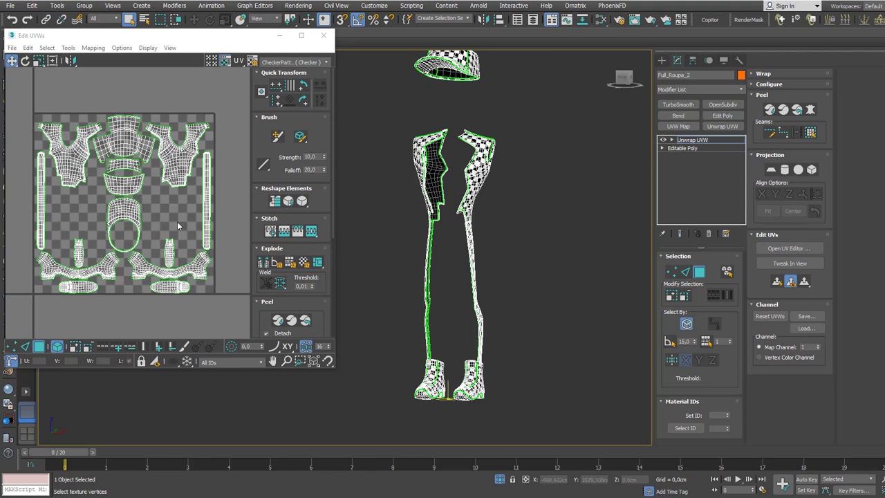
pyautogui.keyDown('alt'); pyautogui.moveTo(410, 185); pyautogui.dragTo(434, 185, button='middle'); pyautogui.keyUp('alt')
pyautogui.scroll(-2, 437, 186)
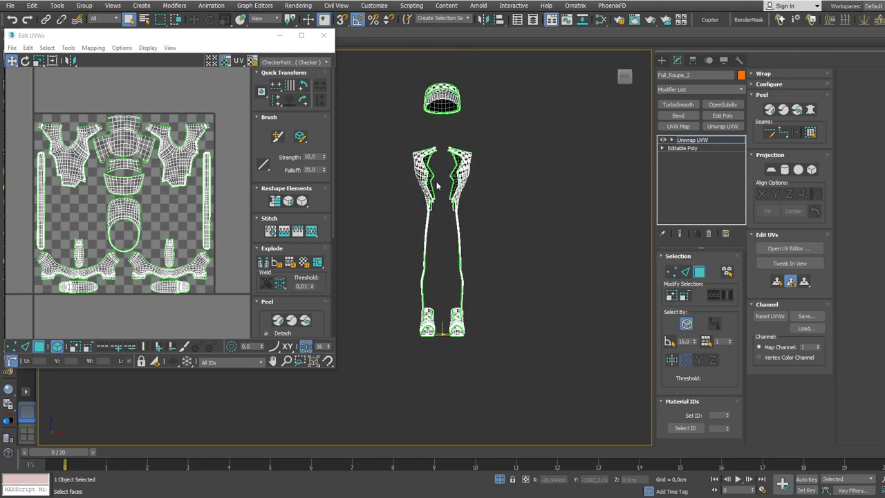
pyautogui.scroll(2, 437, 186)
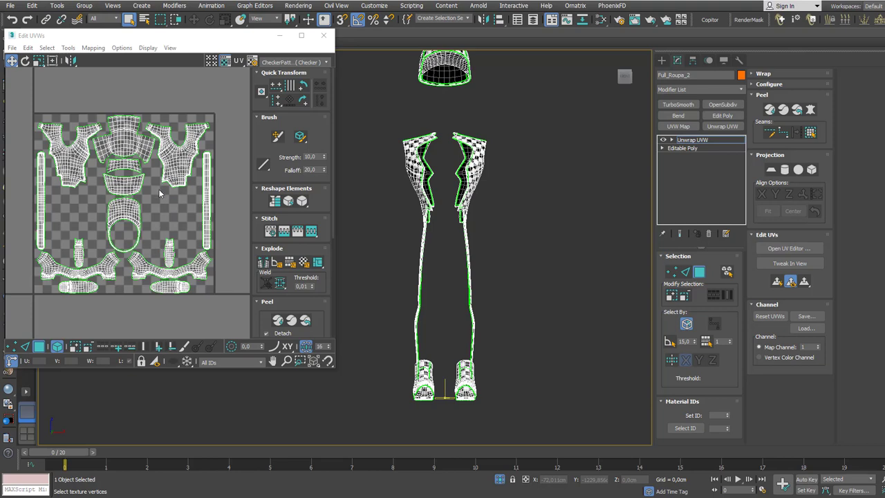
pyautogui.scroll(5, 497, 188)
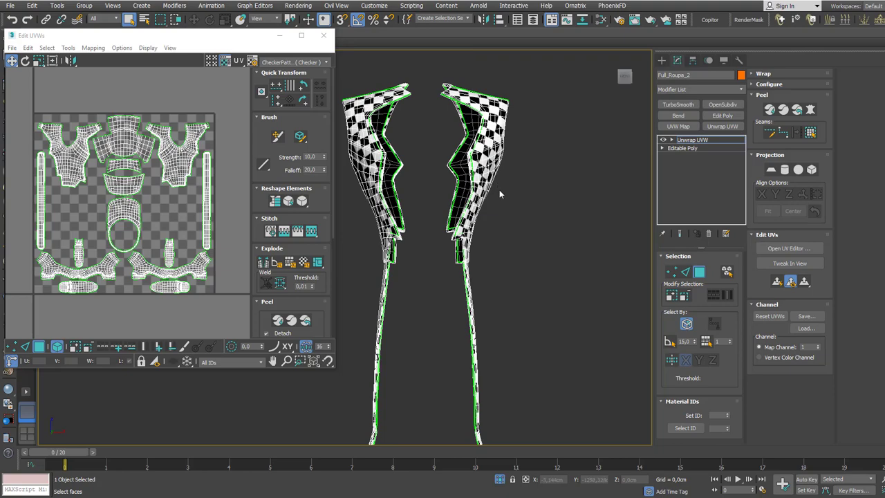
pyautogui.keyDown('alt'); pyautogui.moveTo(499, 189); pyautogui.dragTo(489, 204, button='middle'); pyautogui.keyUp('alt')
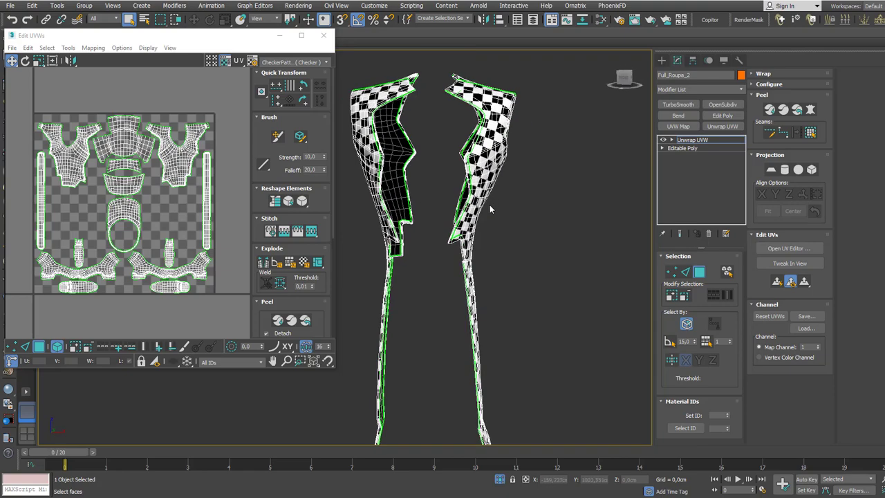
pyautogui.scroll(-3, 490, 205)
# Step: Close the UV editor and inspect the whole checkered outfit from the front and at an angle
pyautogui.click(325, 36)
pyautogui.scroll(-3, 509, 242)
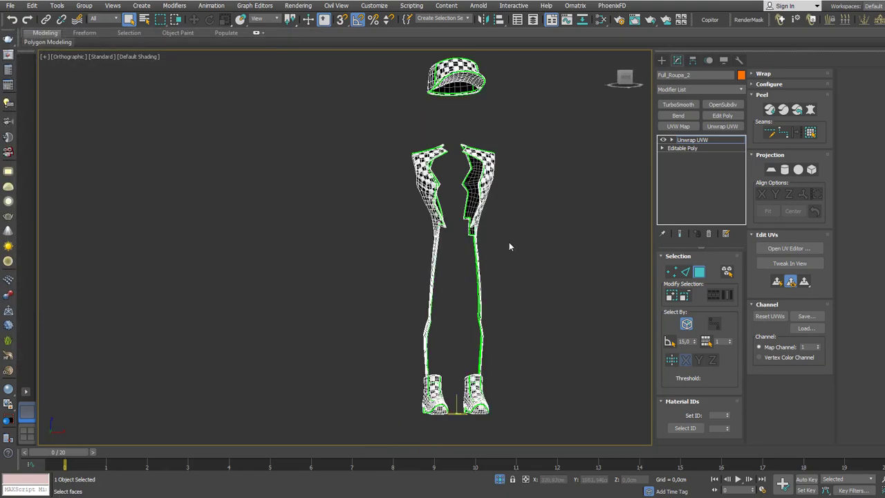
pyautogui.keyDown('alt'); pyautogui.moveTo(509, 242); pyautogui.dragTo(443, 214, button='middle'); pyautogui.keyUp('alt')
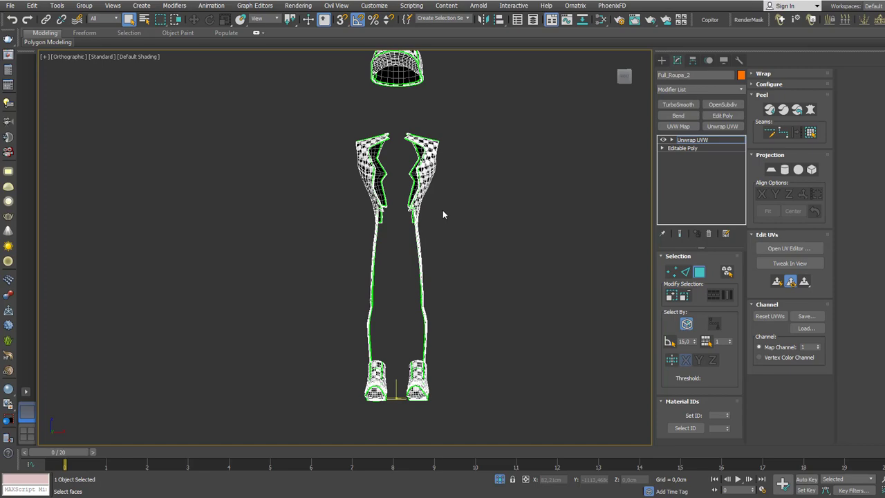
pyautogui.rightClick(443, 210)
pyautogui.keyDown('alt'); pyautogui.moveTo(435, 240); pyautogui.dragTo(461, 260, button='middle'); pyautogui.keyUp('alt')
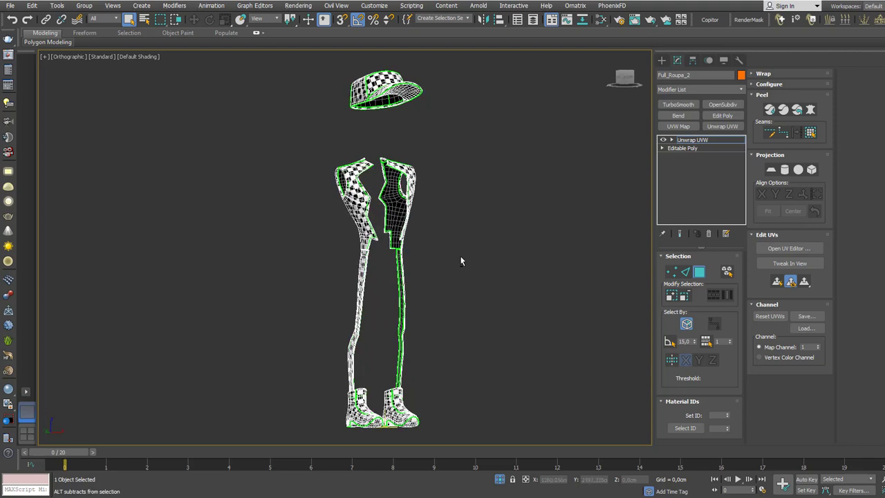